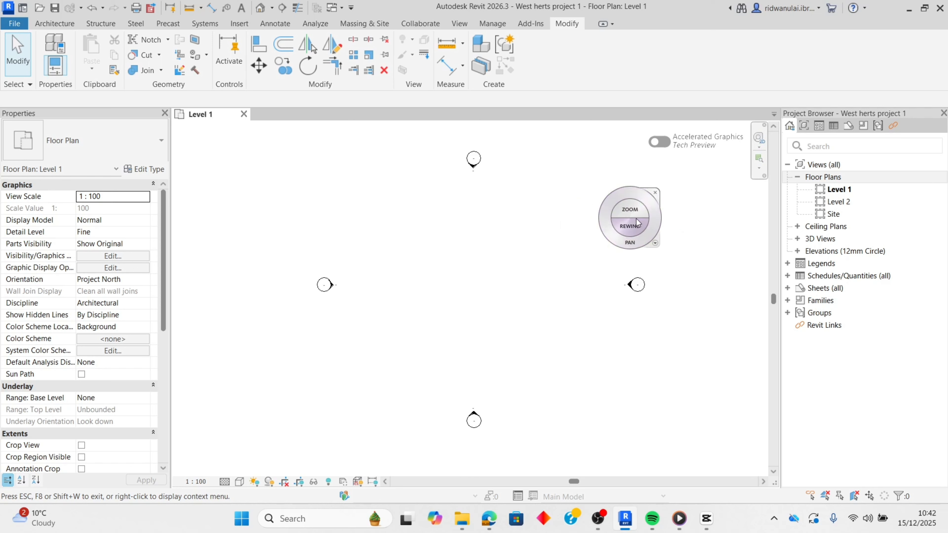
- Close the navigation wheel and practise zooming and panning around the four elevation markers in the Level 1 floor plan
click(654, 193)
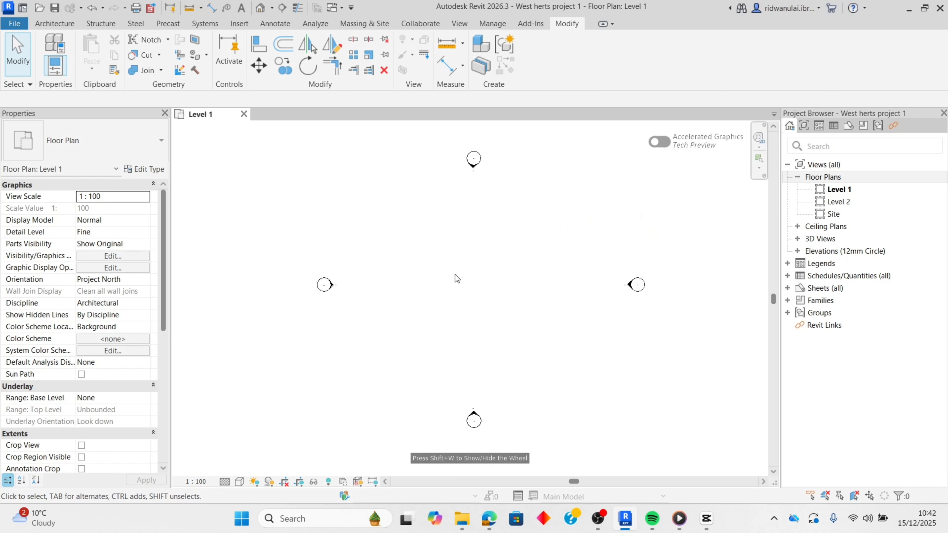
scroll(468, 287, up, 5)
scroll(468, 293, down, 5)
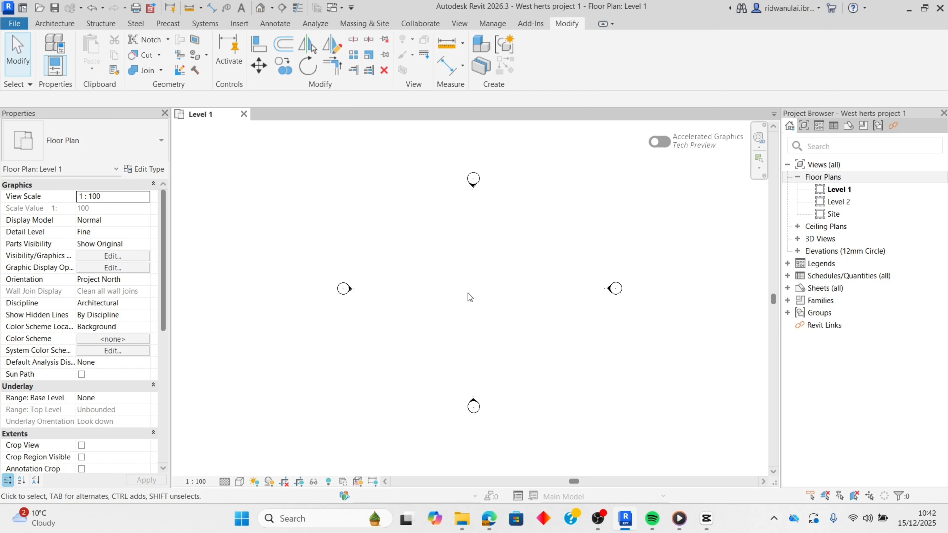
scroll(468, 293, up, 3)
scroll(468, 293, down, 3)
middle_drag(474, 293, 423, 276)
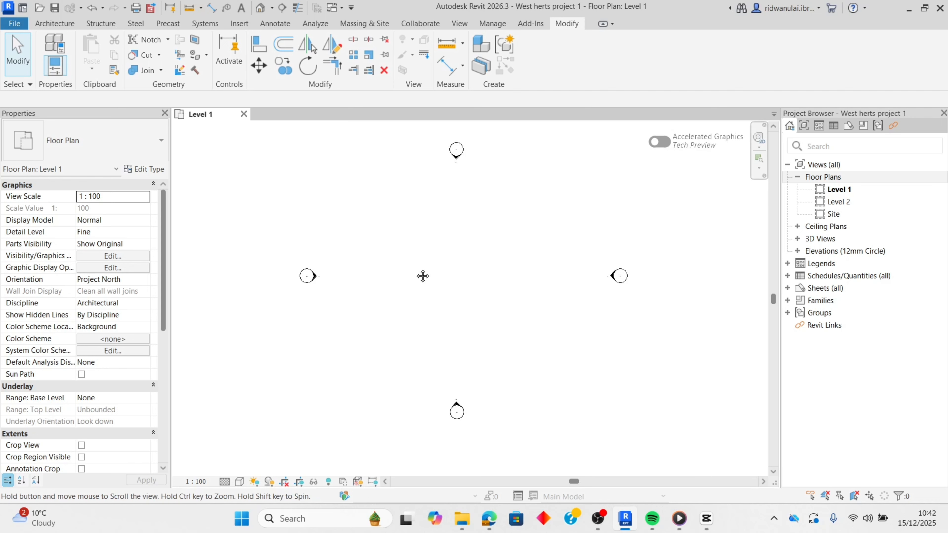
scroll(480, 278, up, 4)
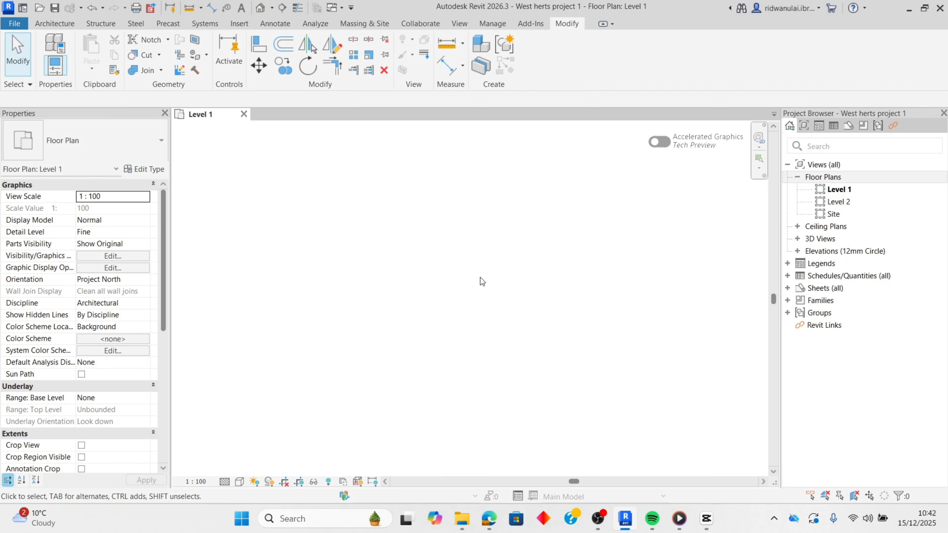
scroll(480, 277, down, 4)
middle_drag(483, 274, 489, 298)
scroll(488, 298, up, 3)
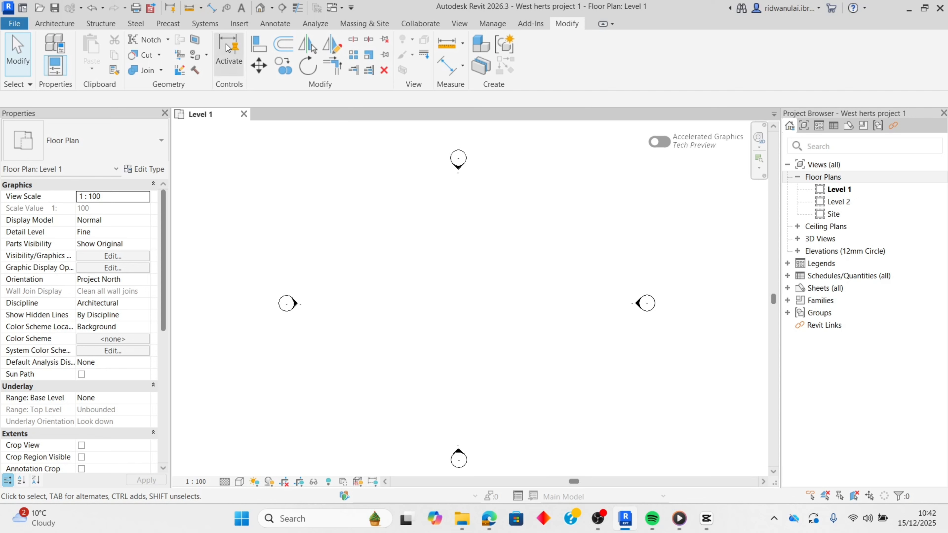
- Draw two chained model lines between the elevation markers: a horizontal upper edge and a vertical right edge descending from its end
click(60, 24)
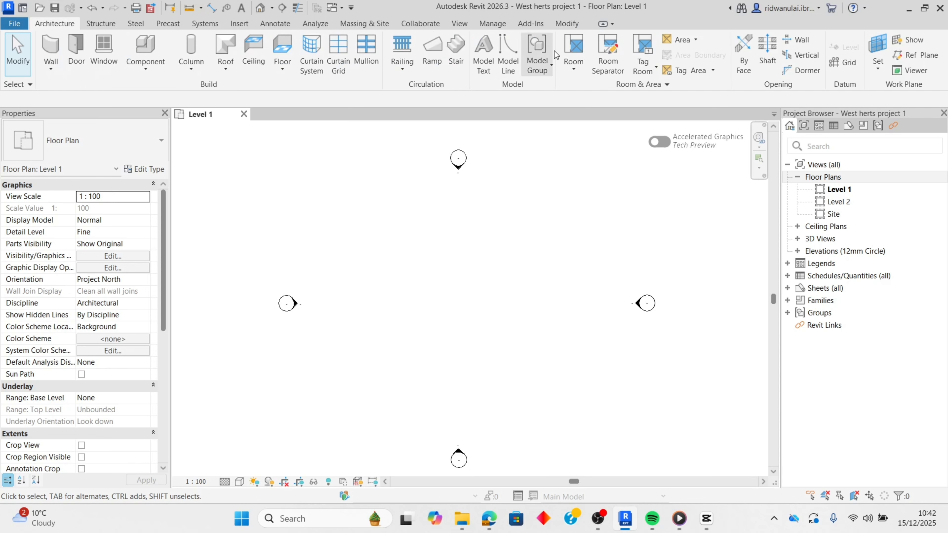
click(565, 24)
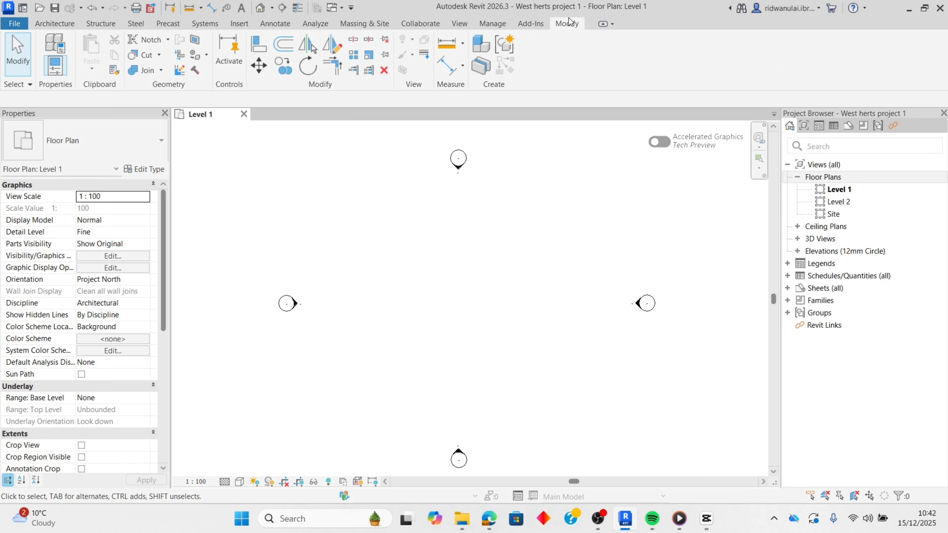
click(56, 23)
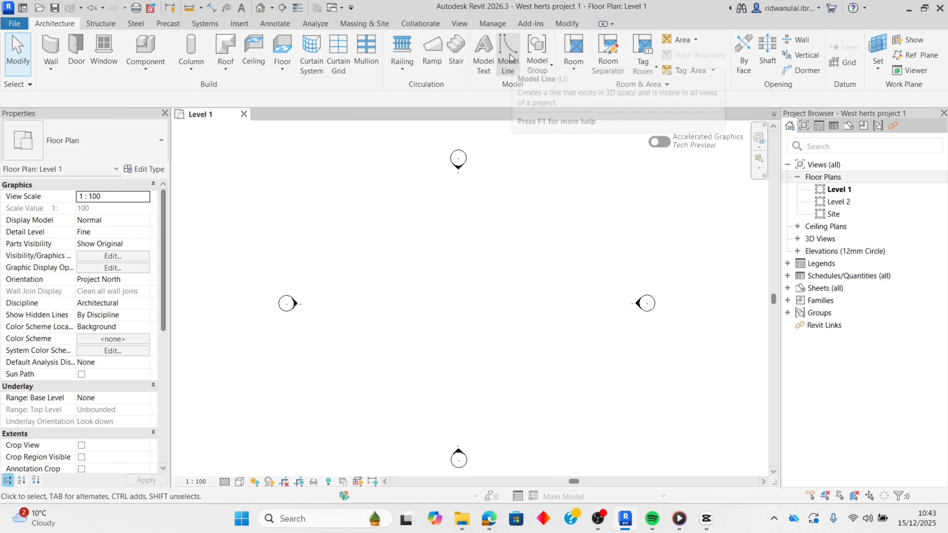
click(511, 63)
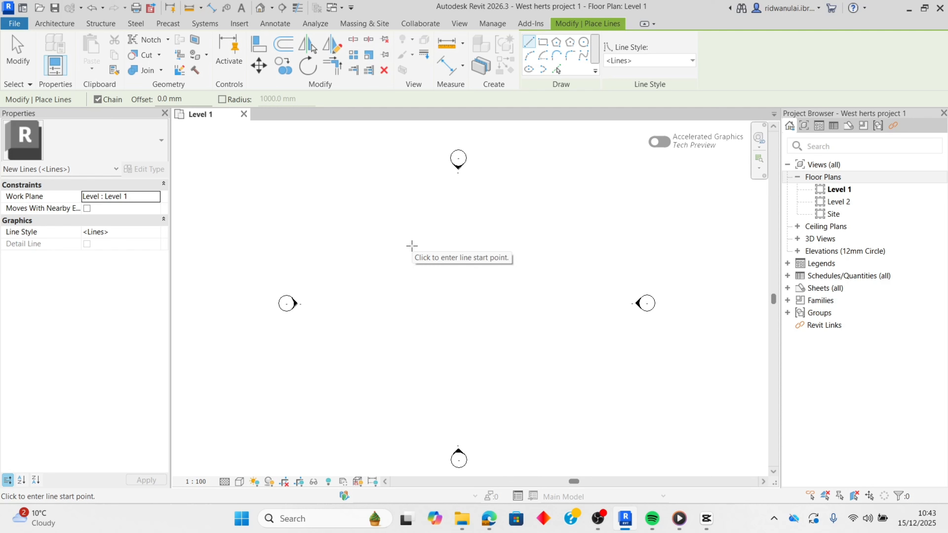
click(528, 46)
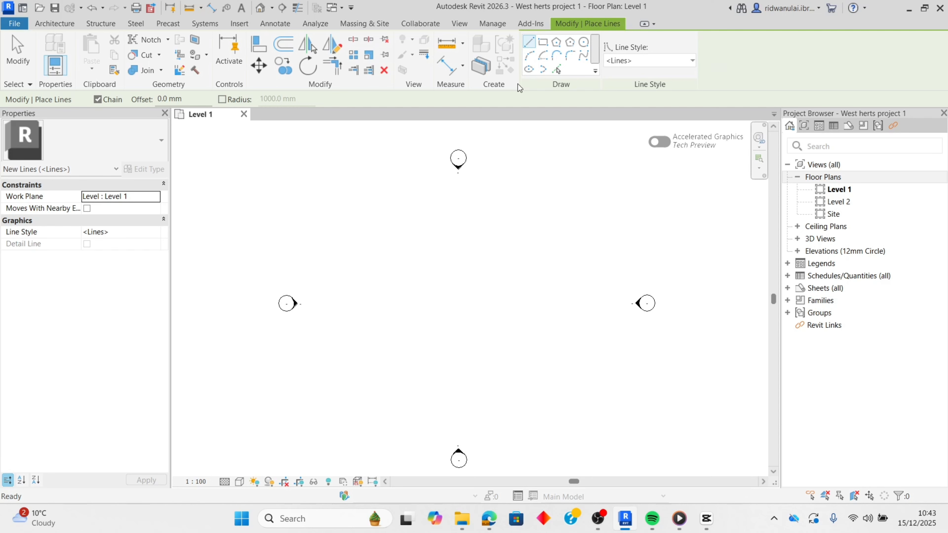
click(373, 218)
click(560, 218)
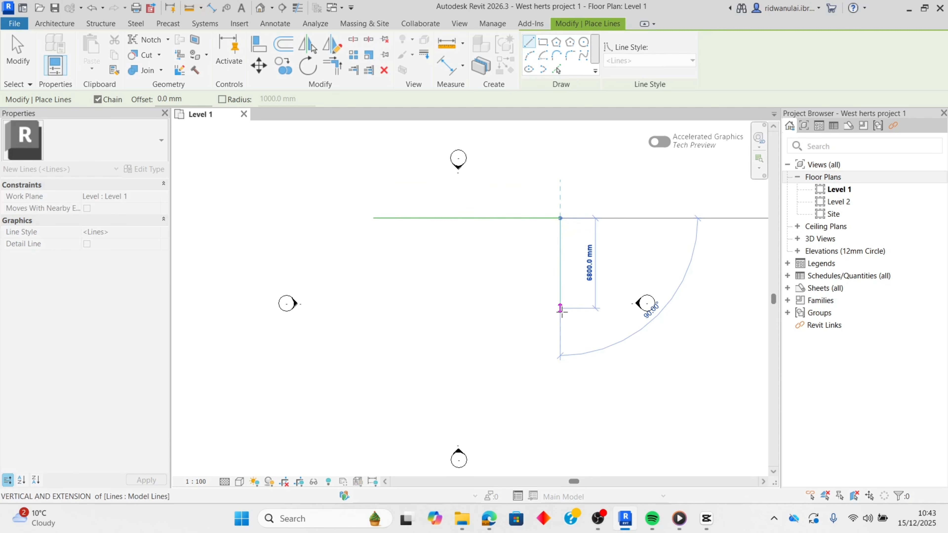
click(560, 323)
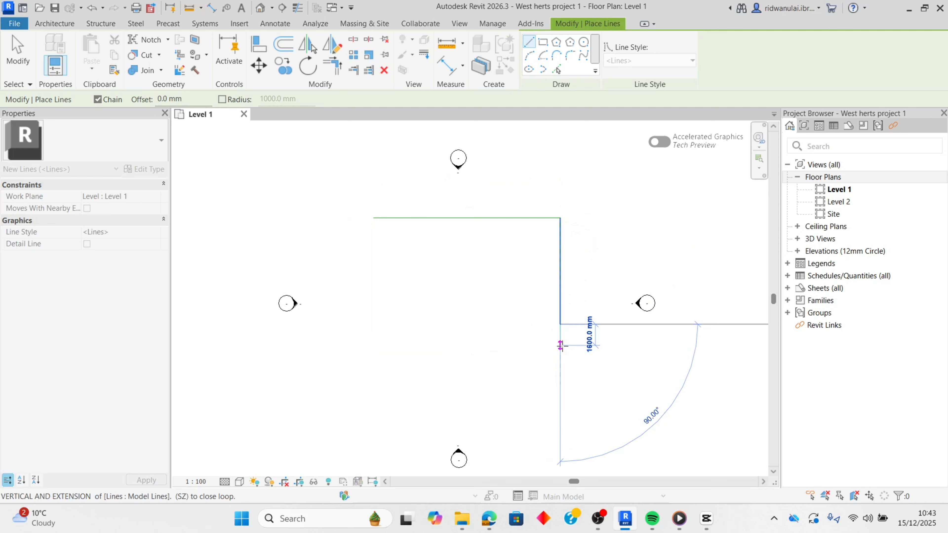
key(u)
key(n)
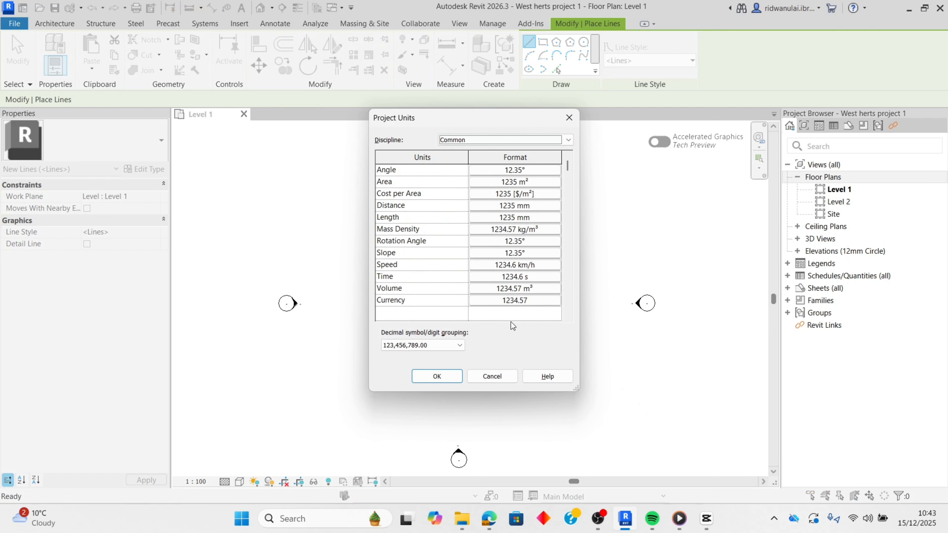
click(435, 375)
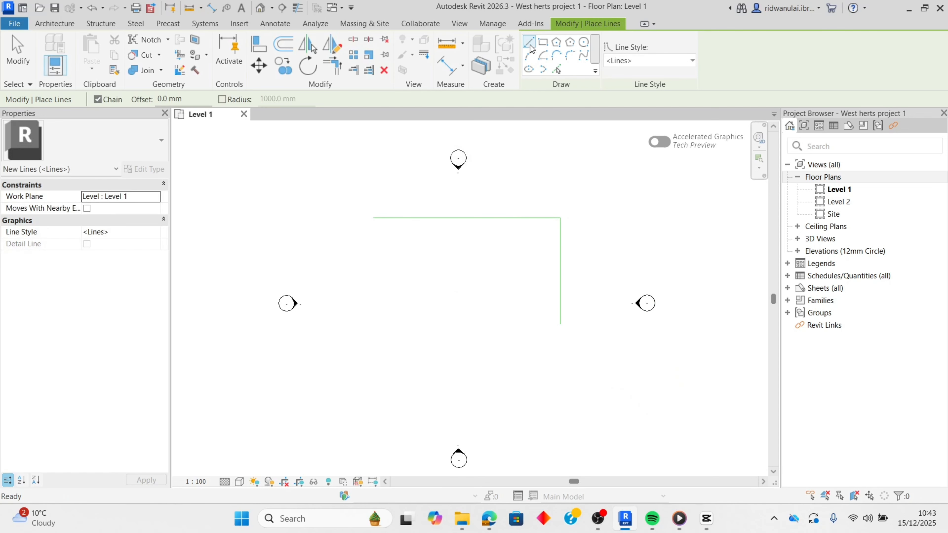
- Draw a bottom model line about 12.1 m long, starting short of the right edge, and a left vertical line about 4900 mm high
click(531, 49)
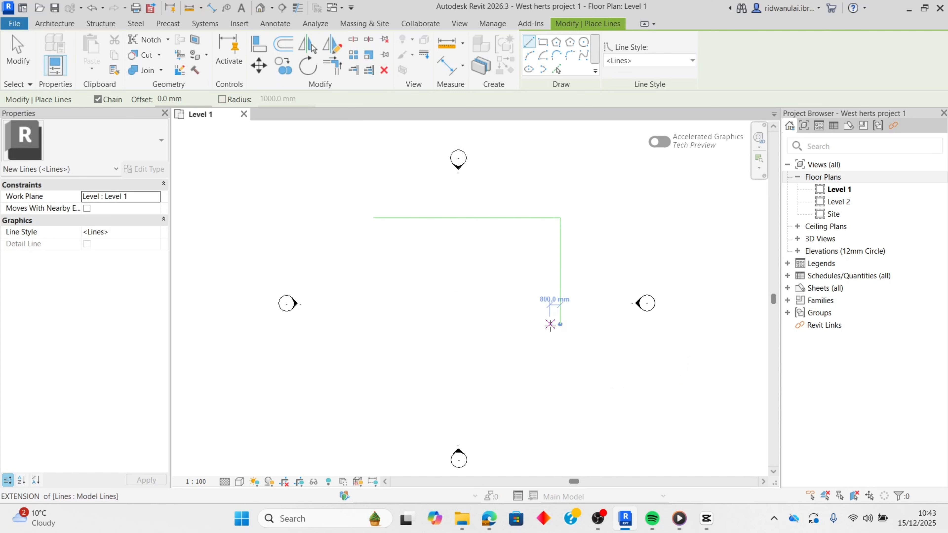
click(533, 324)
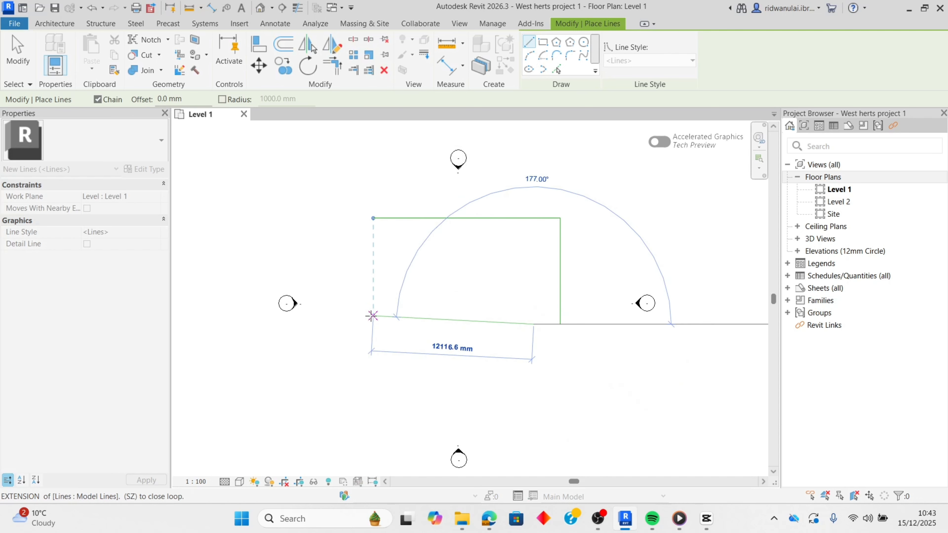
click(373, 324)
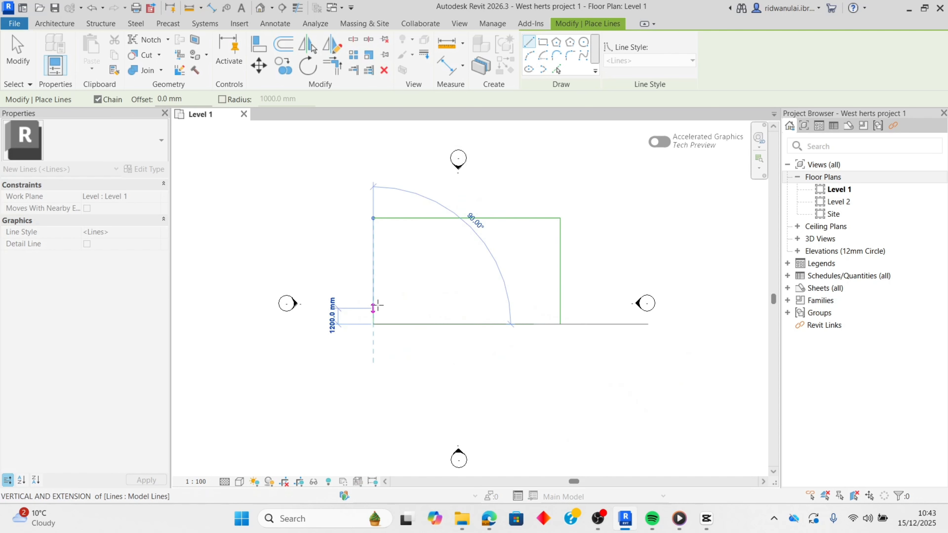
click(373, 258)
key(Escape)
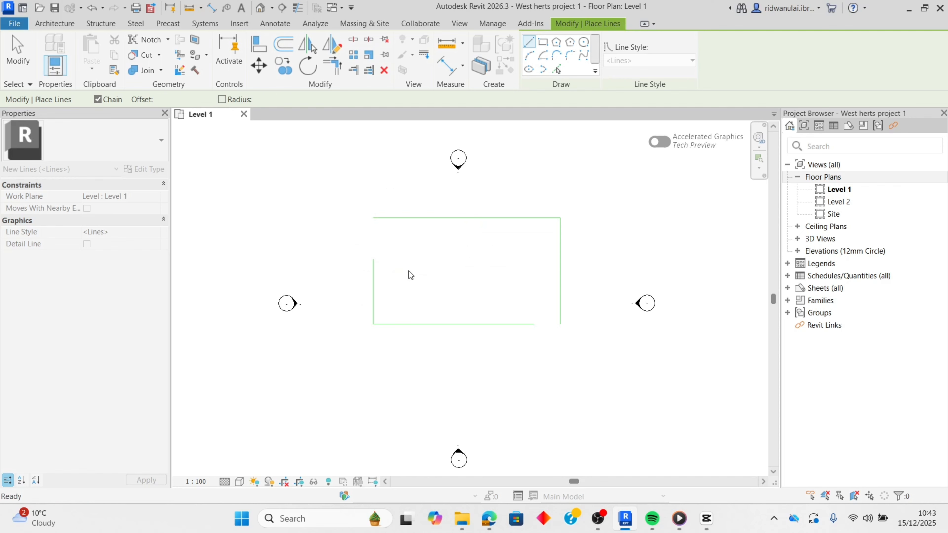
key(u)
key(n)
click(437, 375)
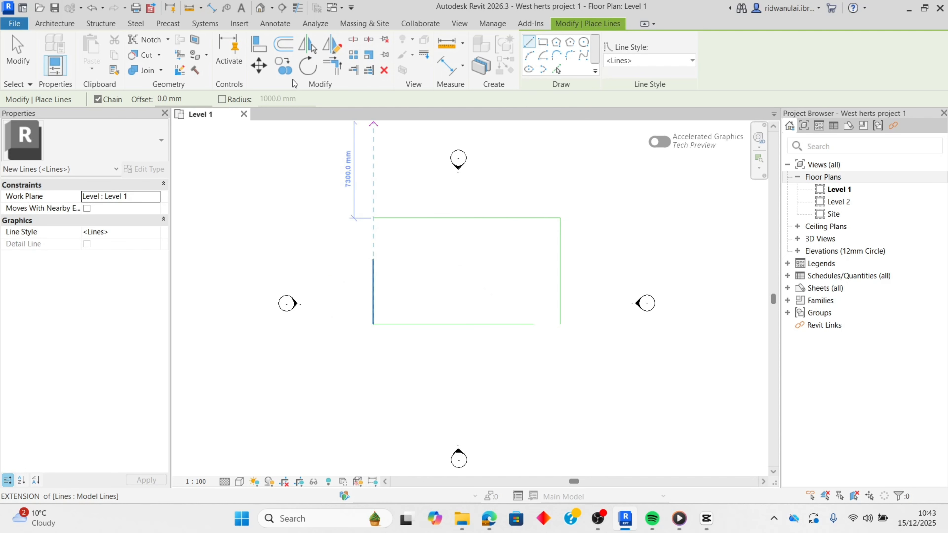
- Align the open upper end of the left vertical line with the upper horizontal line
click(258, 45)
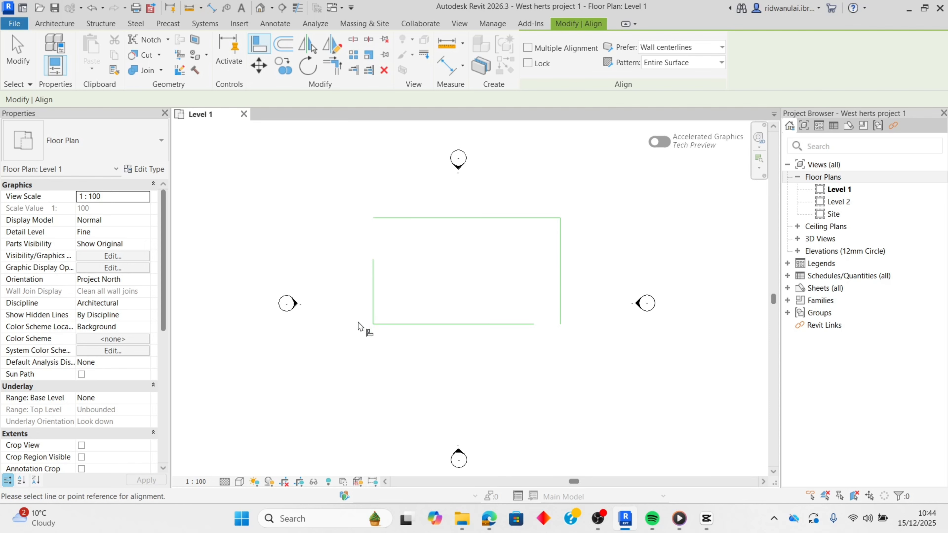
click(380, 218)
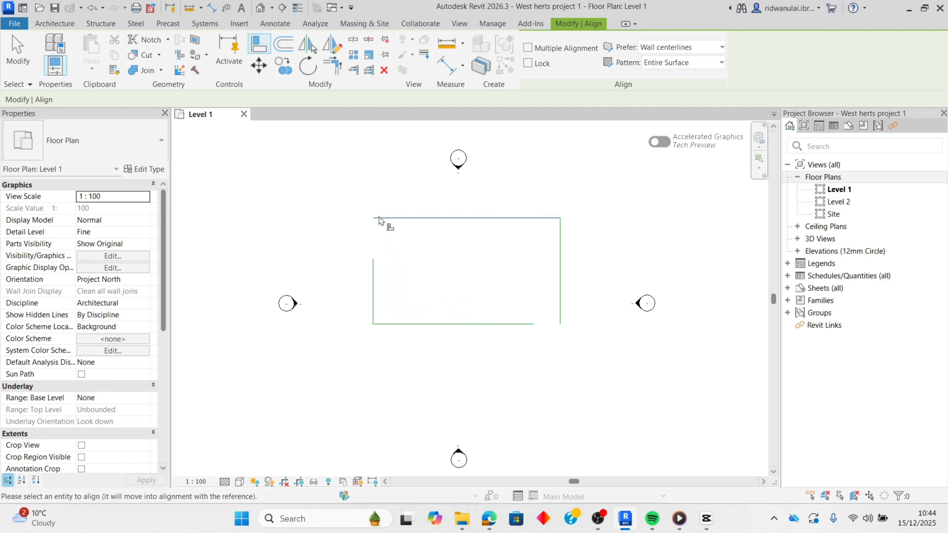
click(373, 259)
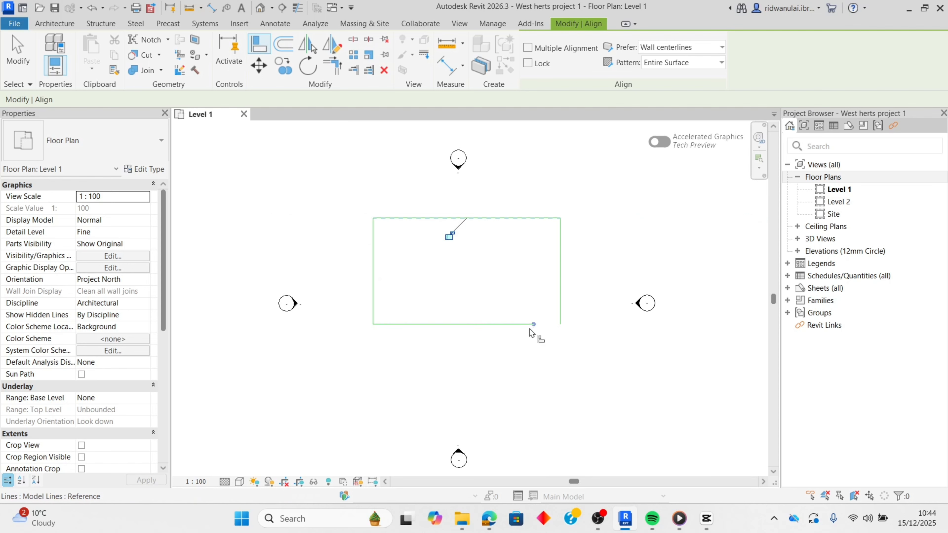
- Align the bottom line's open end with the right vertical line, and undo both alignments
click(514, 324)
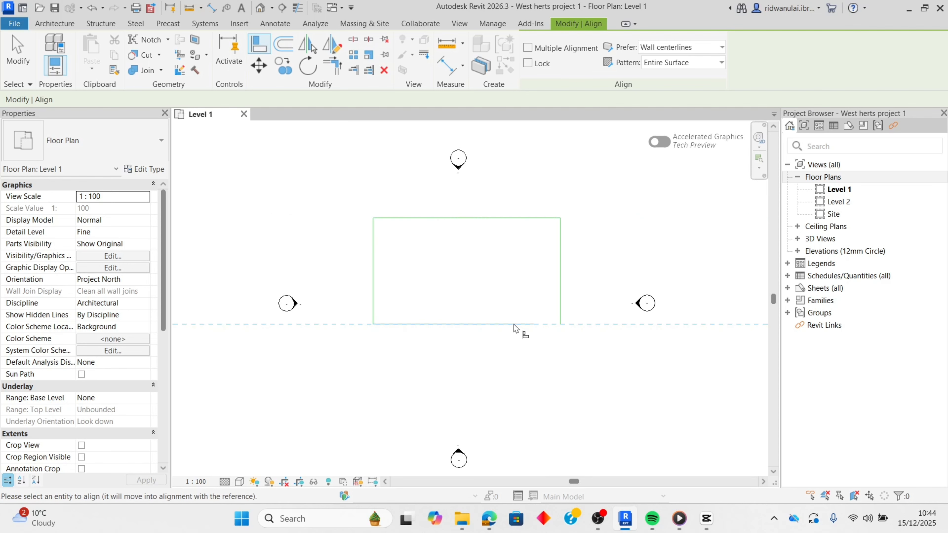
click(560, 291)
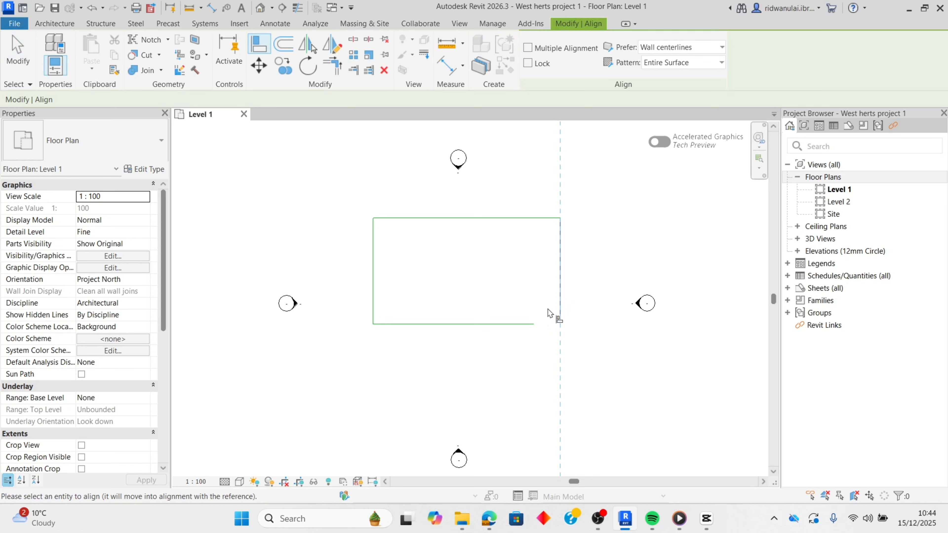
click(529, 324)
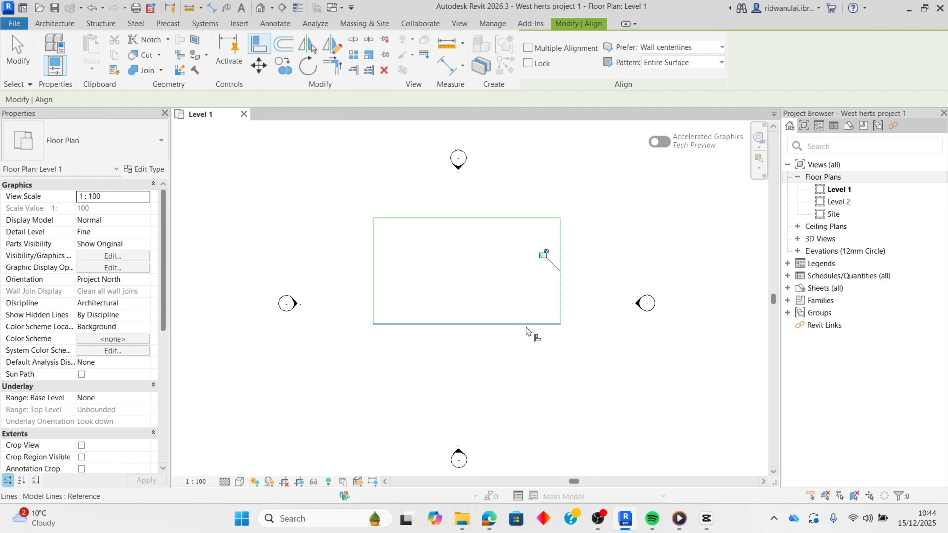
click(559, 317)
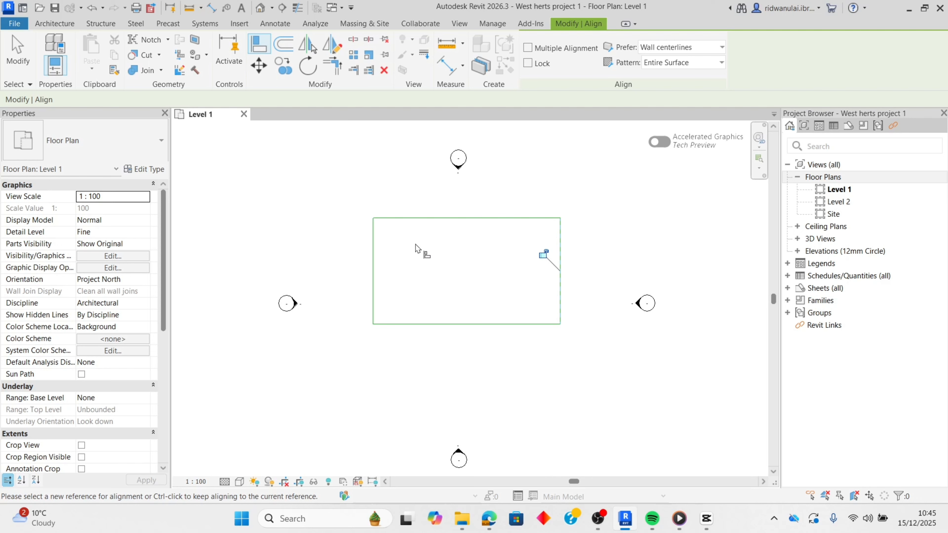
click(93, 8)
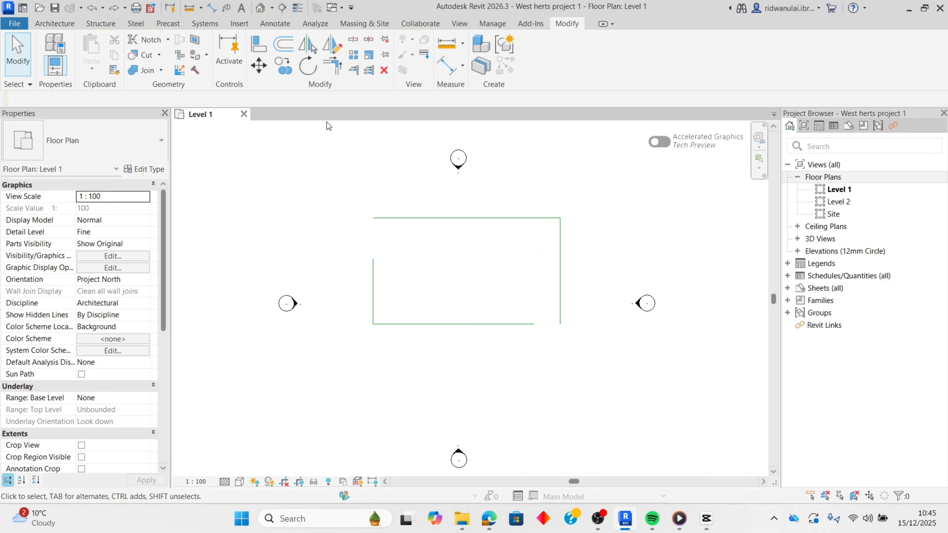
- Offset the upper horizontal line as copies at 1000 mm spacing, with three copies below it and one above
click(286, 43)
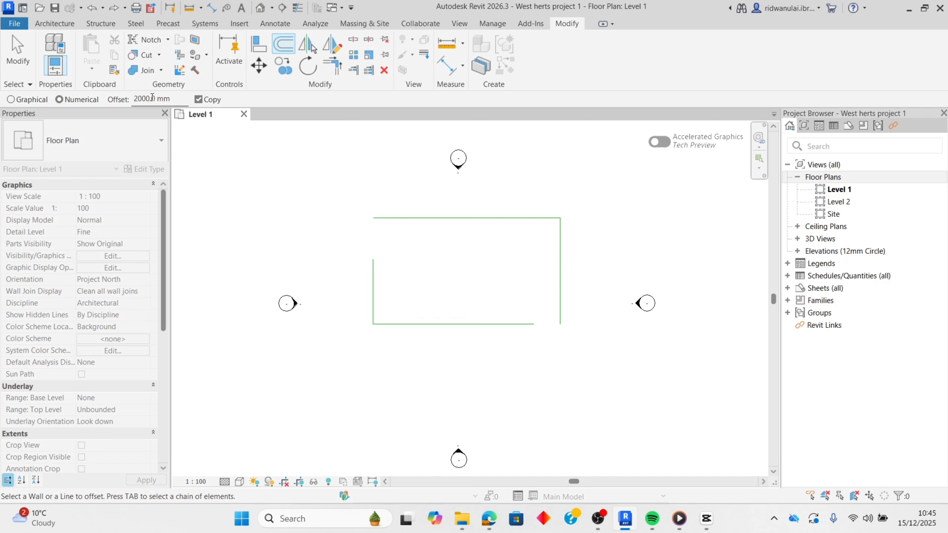
drag(134, 99, 172, 101)
text(1000)
click(399, 218)
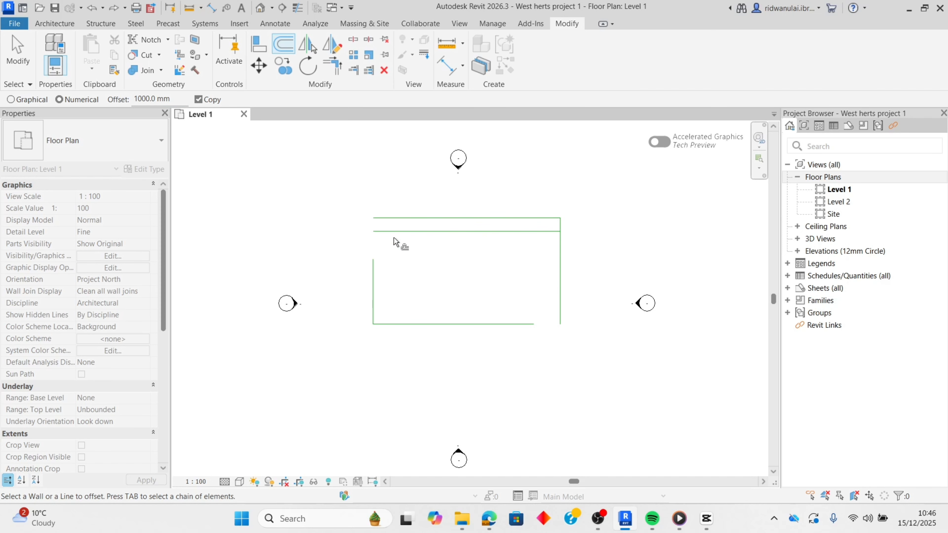
click(396, 238)
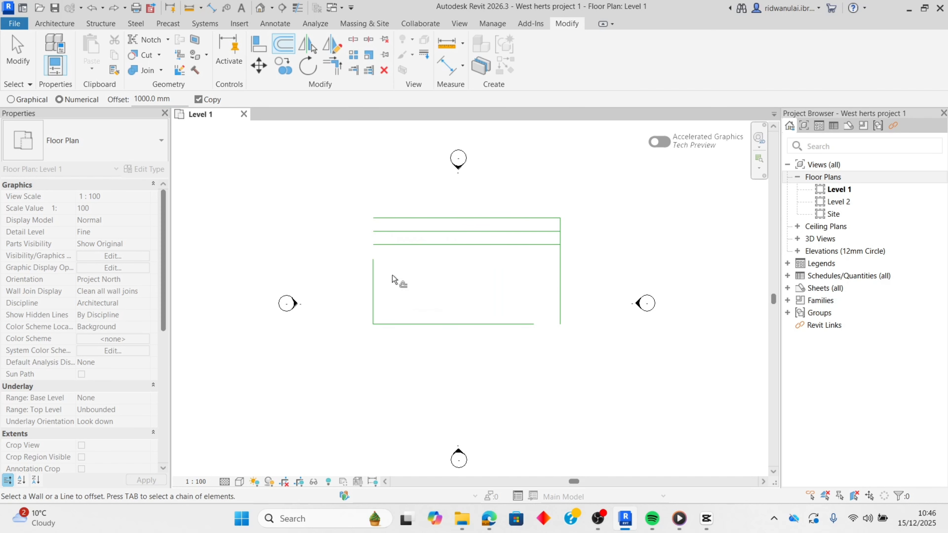
click(414, 216)
click(417, 247)
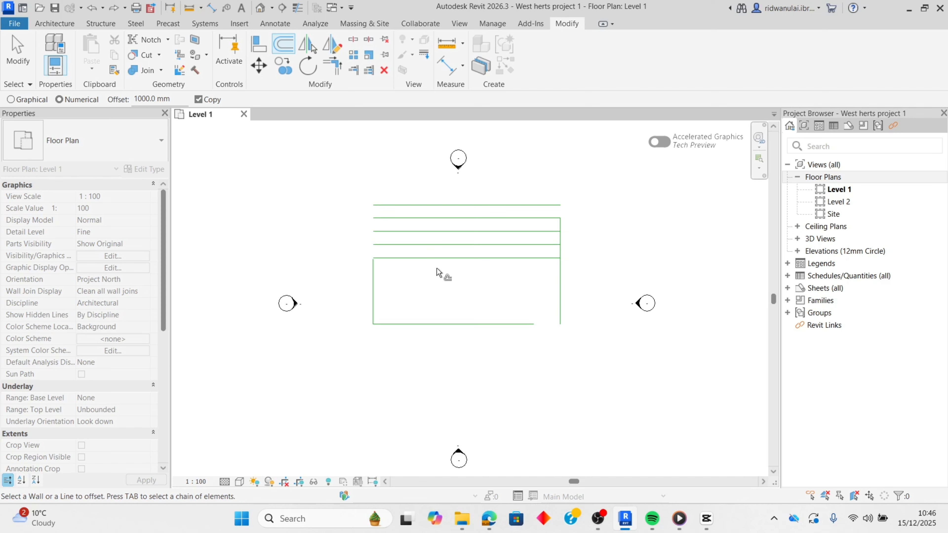
- Offset copies of the vertical lines at 1000 mm: two inward from the right edge, one outward and two inward from the left edge
click(558, 271)
click(548, 275)
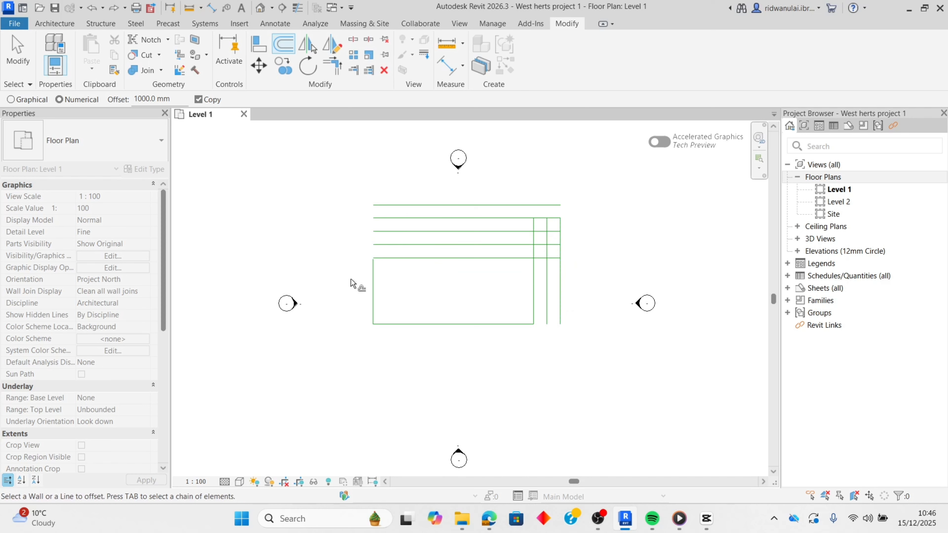
click(372, 275)
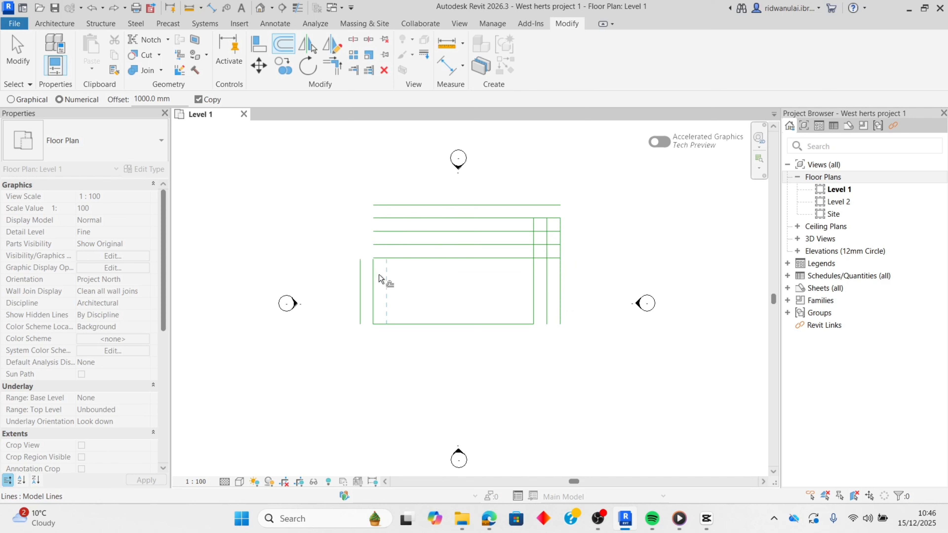
click(378, 276)
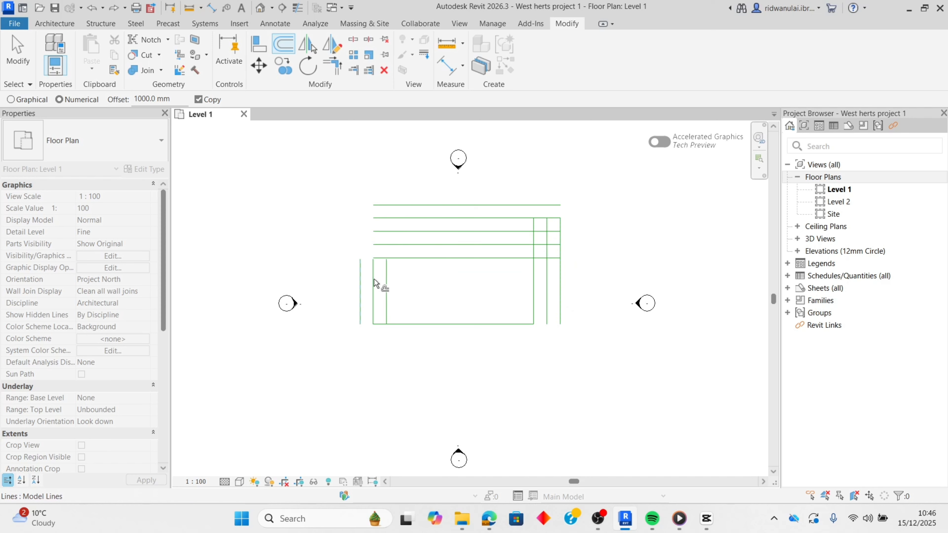
click(389, 283)
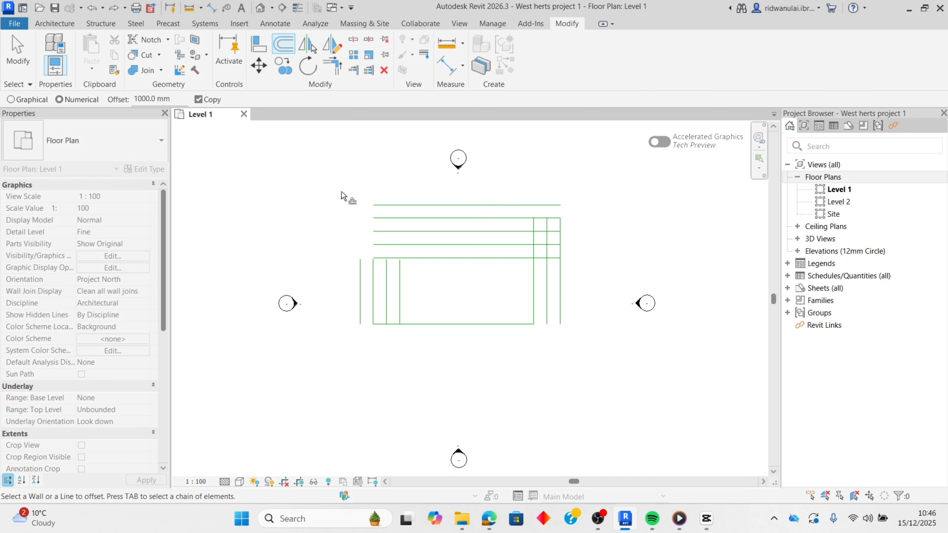
- Move the outermost left vertical line about 8 m diagonally to below the rectangle, and reposition the two outer vertical lines on the right side
click(263, 69)
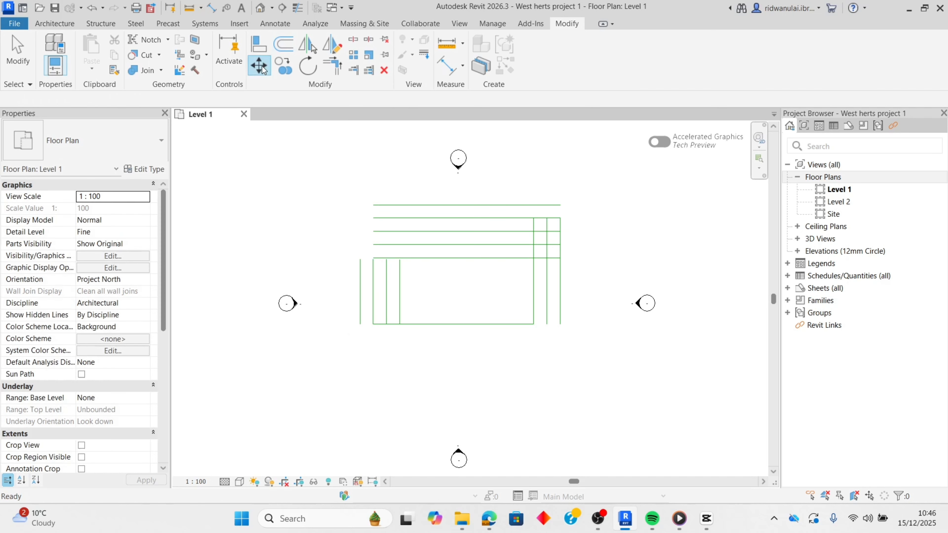
click(386, 299)
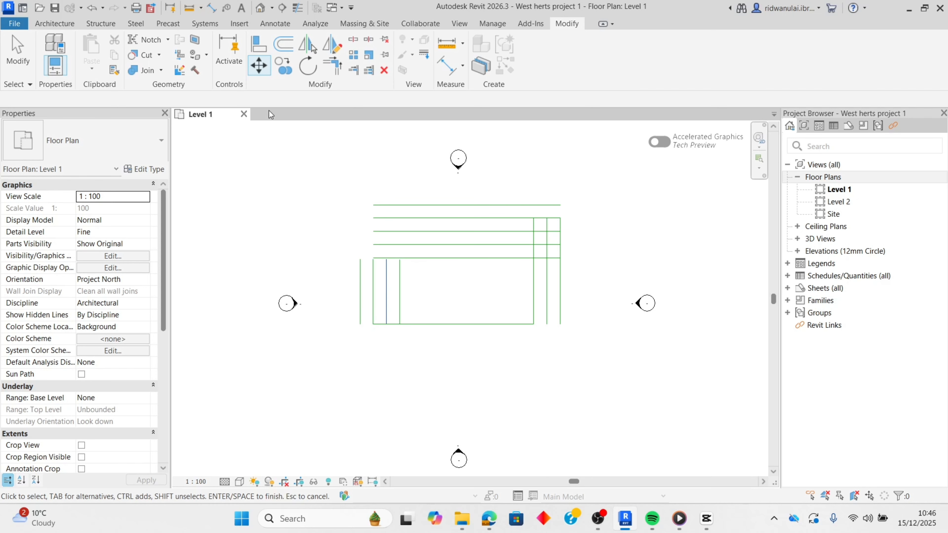
click(360, 283)
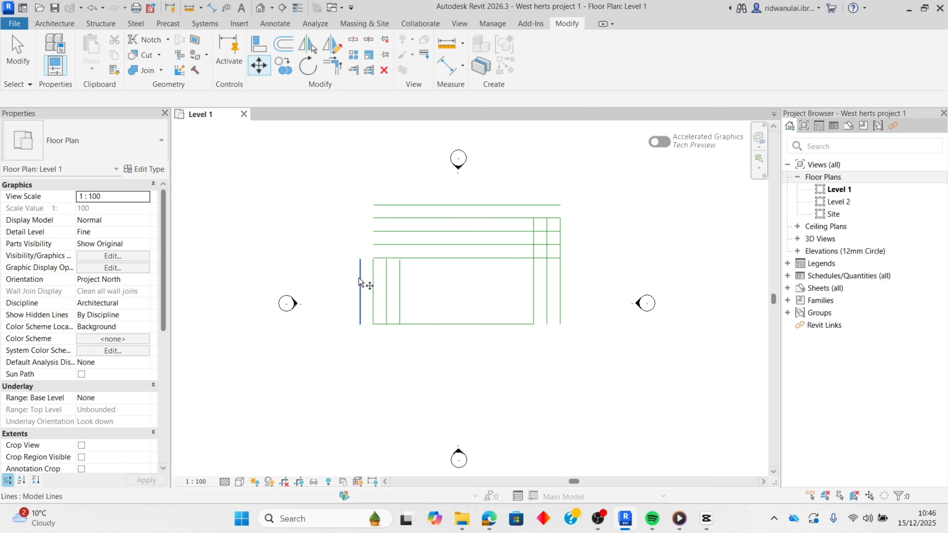
key(Return)
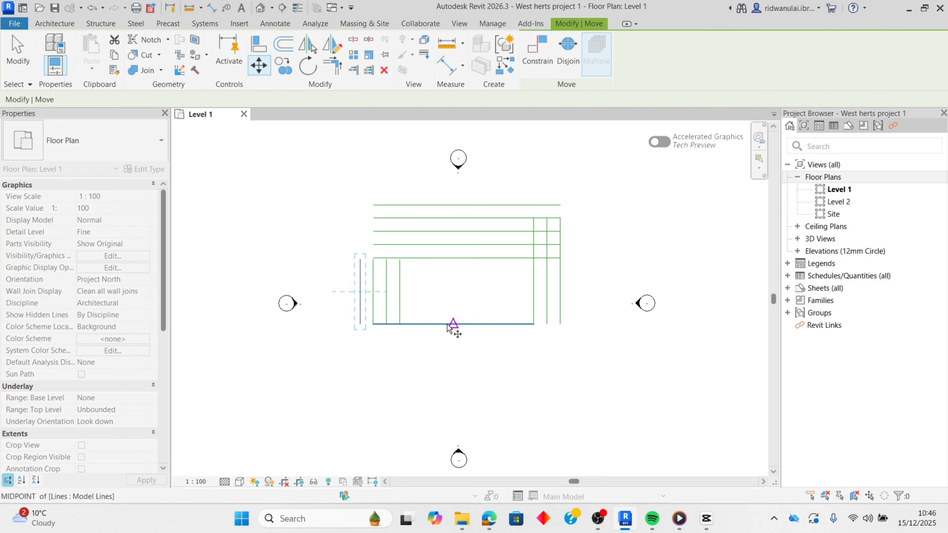
click(441, 349)
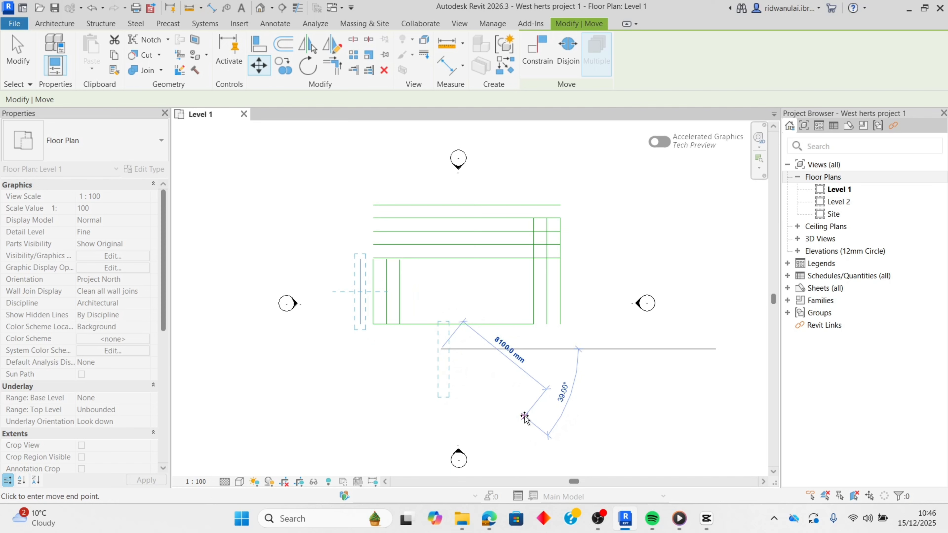
click(524, 412)
click(337, 388)
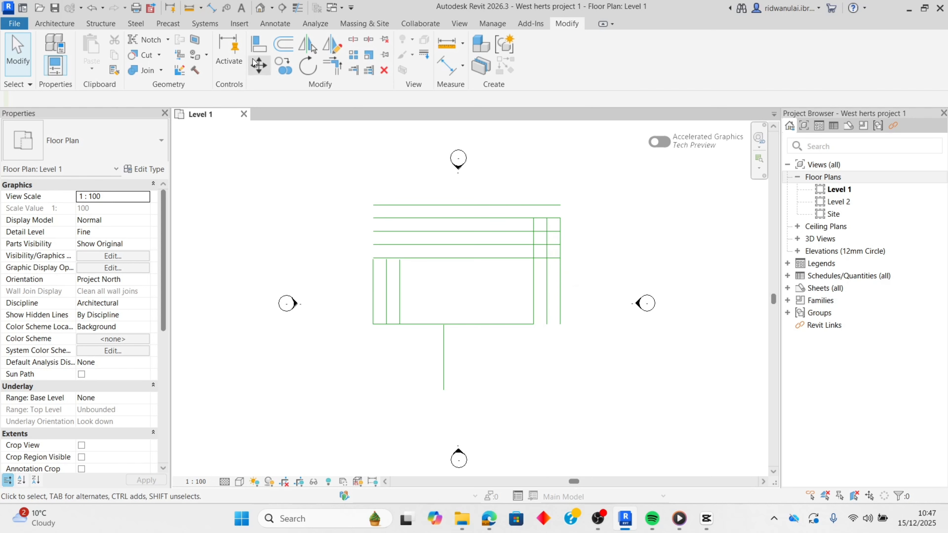
click(256, 72)
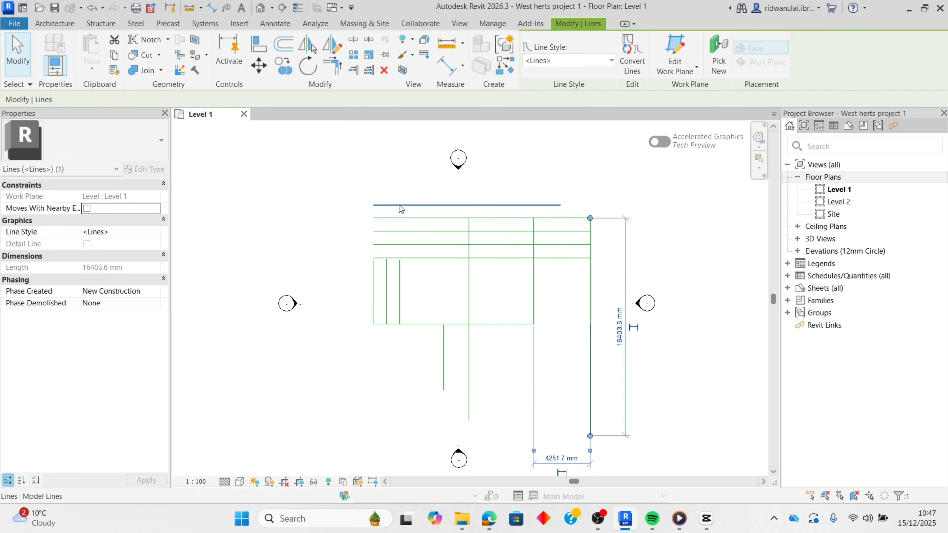
- Move the uppermost horizontal line about 10 m diagonally down and left so it crosses the rectangle's left side
click(399, 204)
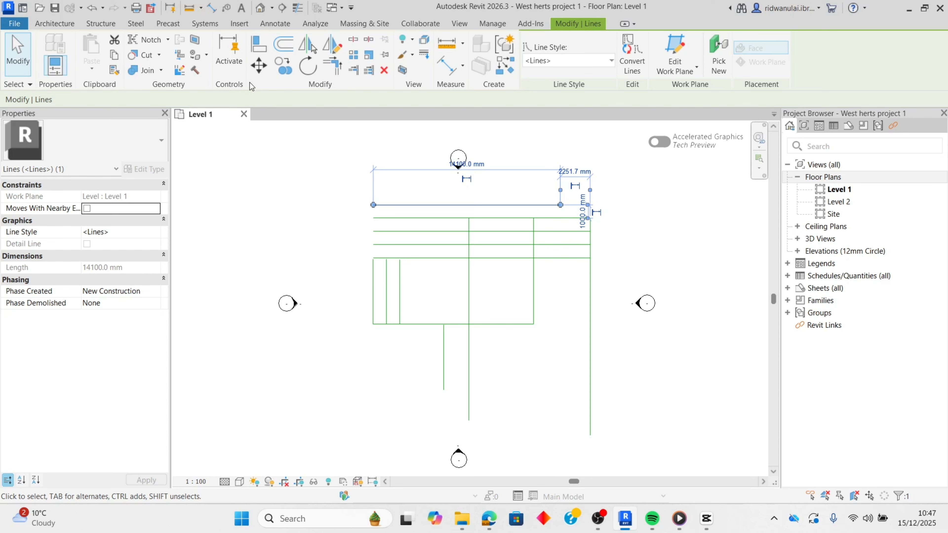
click(258, 70)
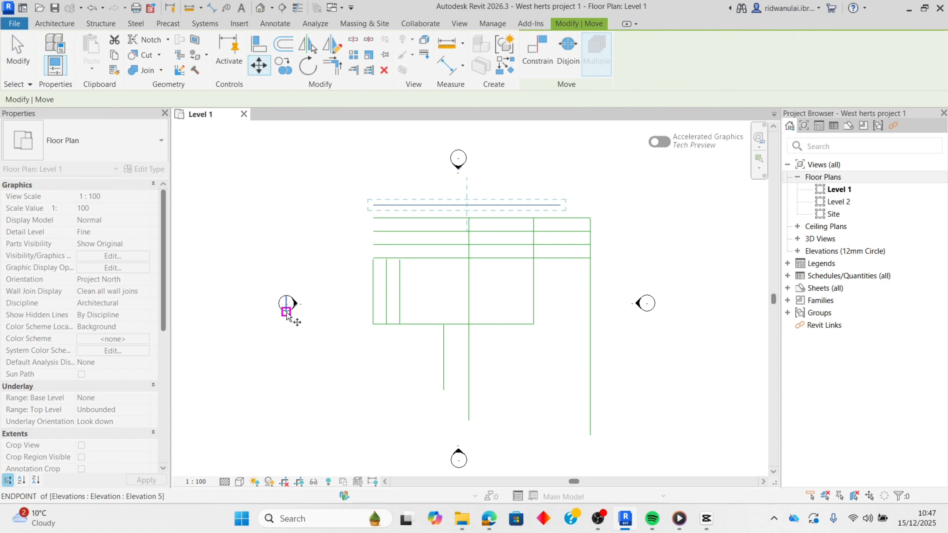
click(373, 218)
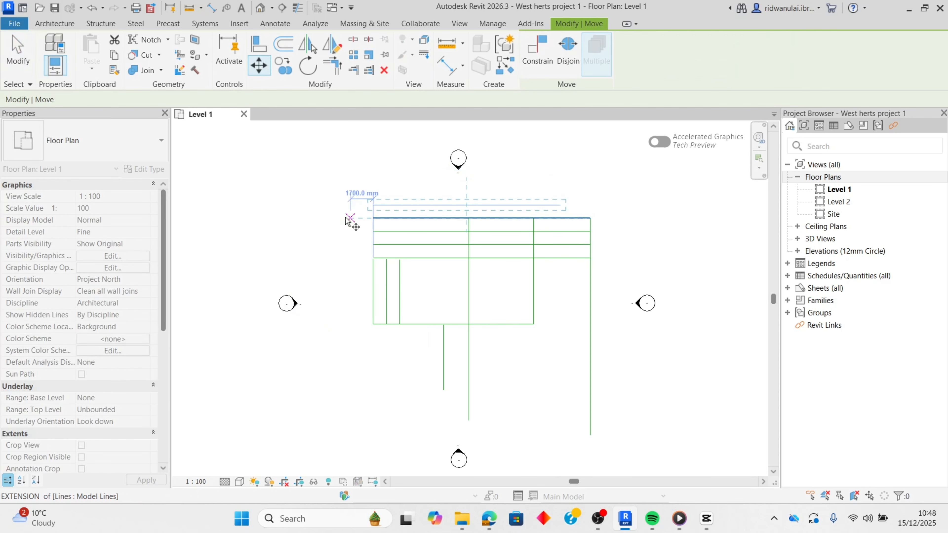
key(Escape)
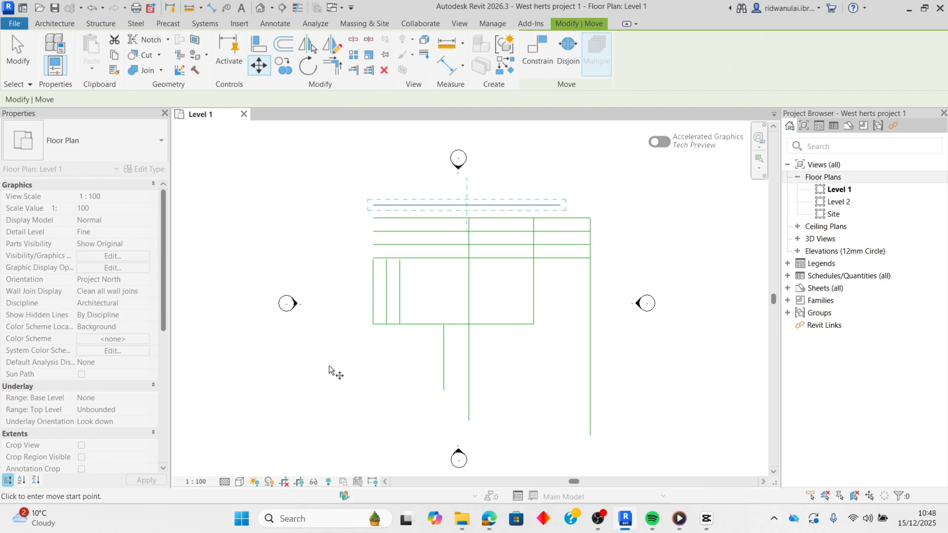
click(313, 383)
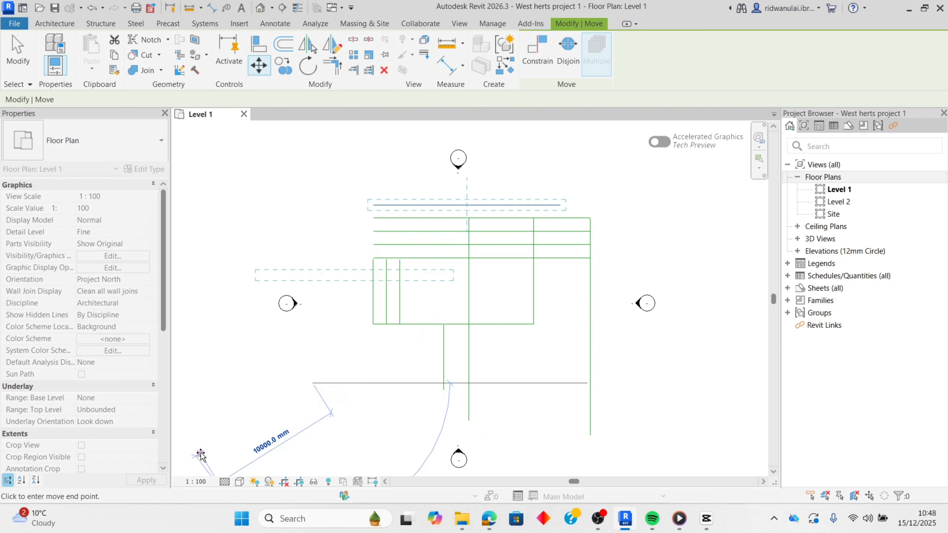
click(199, 462)
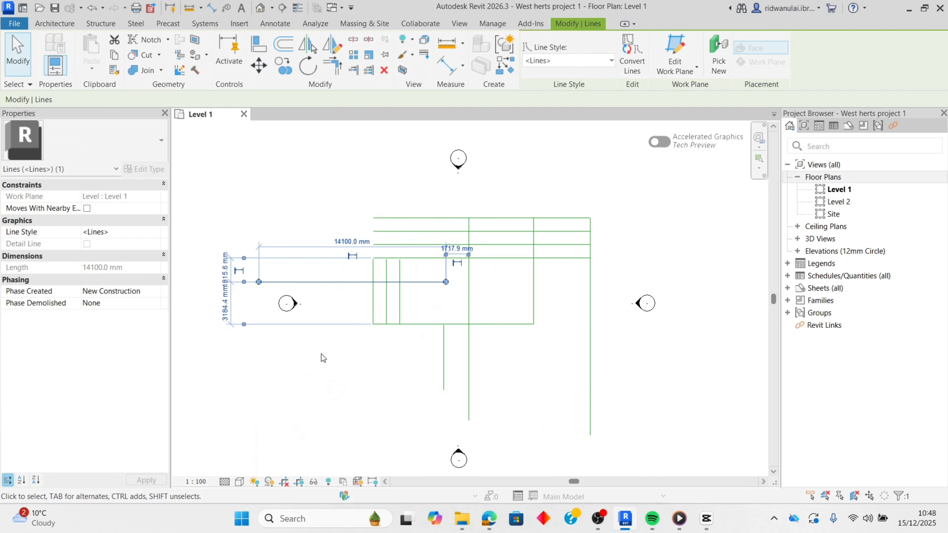
click(328, 351)
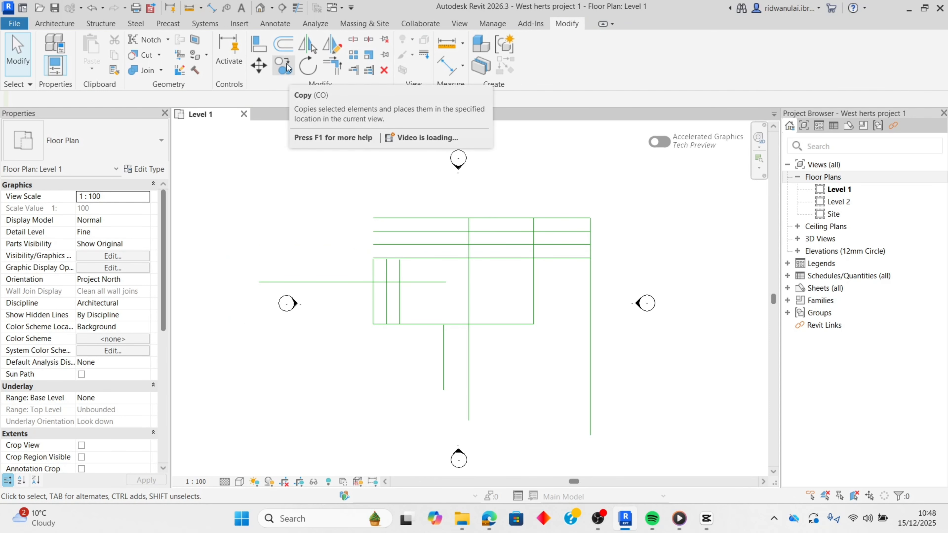
- Draw a model line circle of about 1400 mm radius in the empty area below and left of the rectangle
click(64, 25)
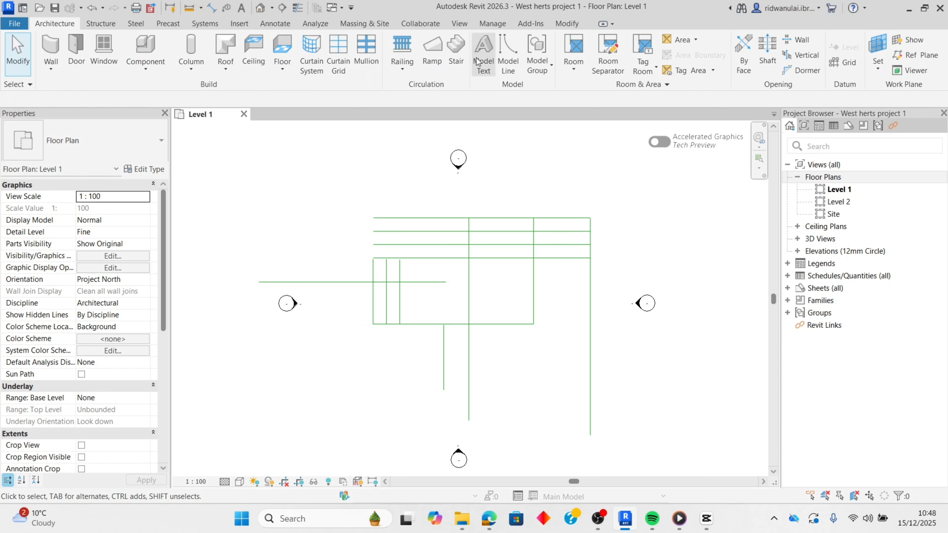
click(509, 71)
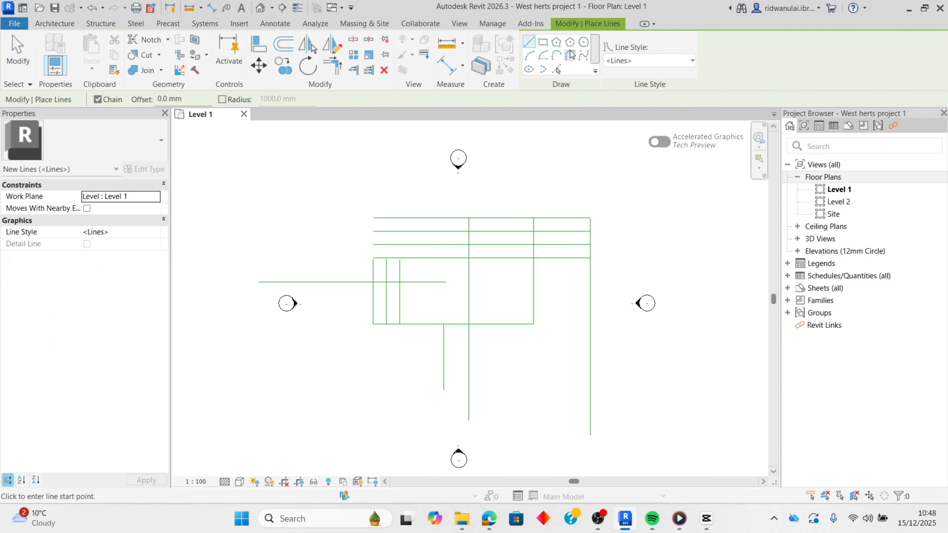
click(583, 42)
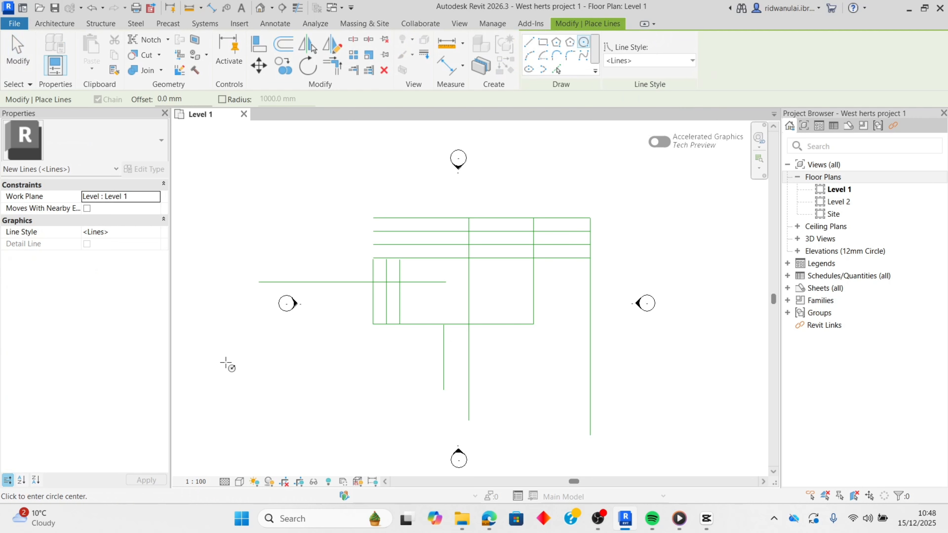
click(225, 373)
click(242, 378)
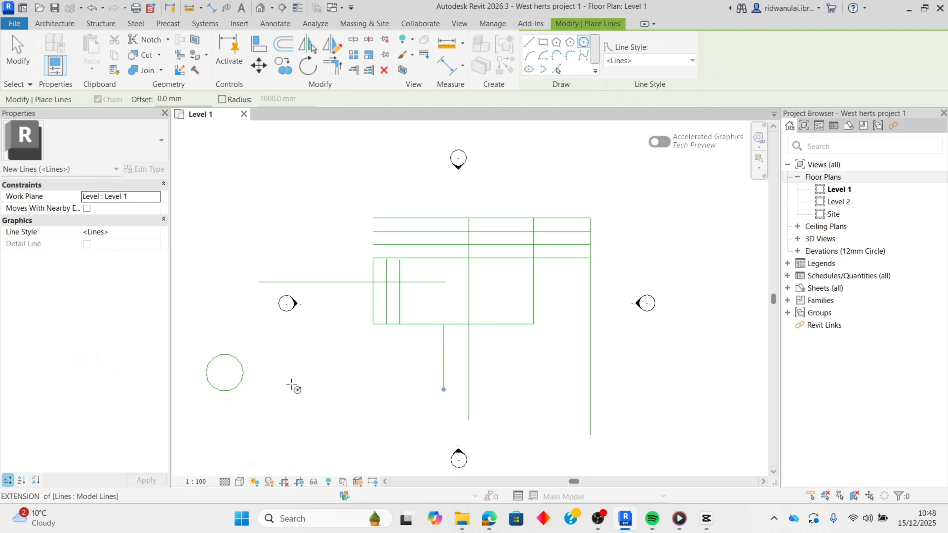
- Copy the circle to three positions in a horizontal row to its right, and undo the copies
click(284, 61)
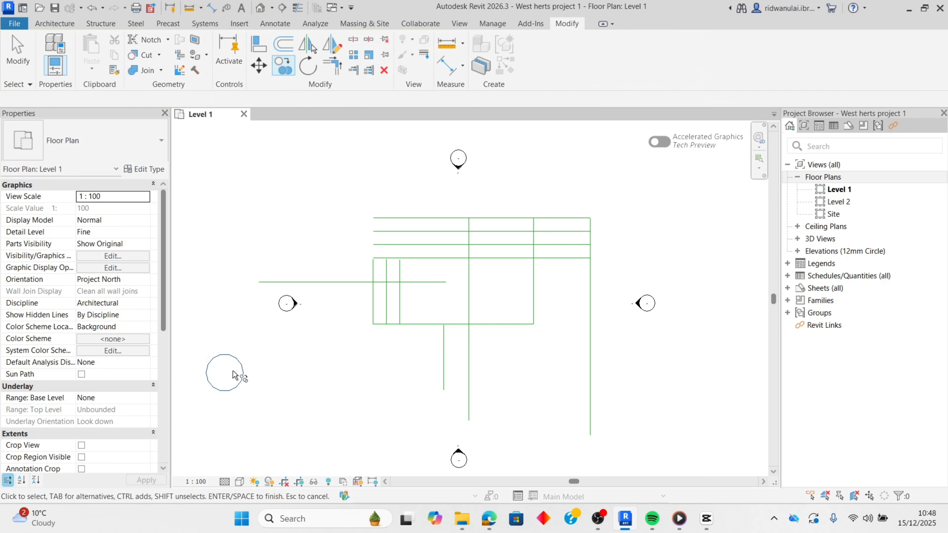
click(237, 379)
key(Return)
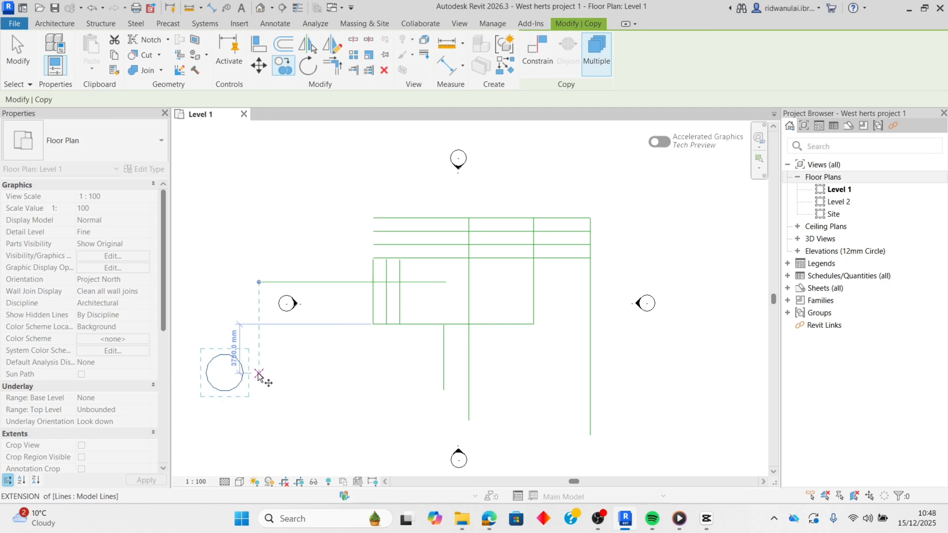
click(259, 373)
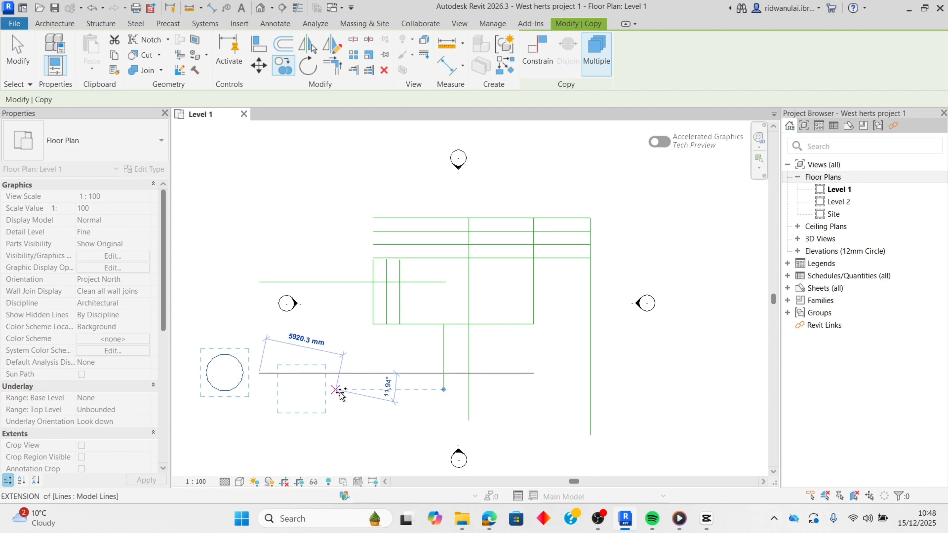
click(399, 374)
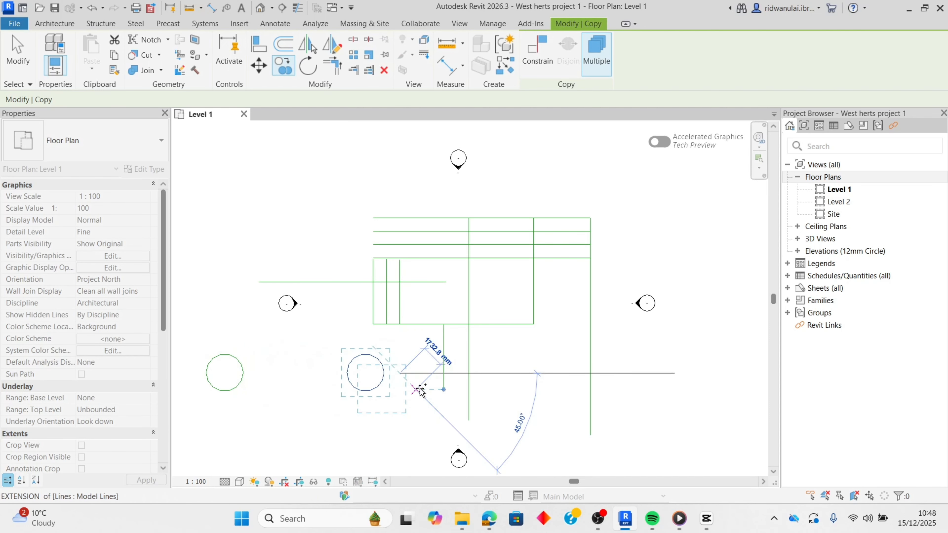
click(553, 373)
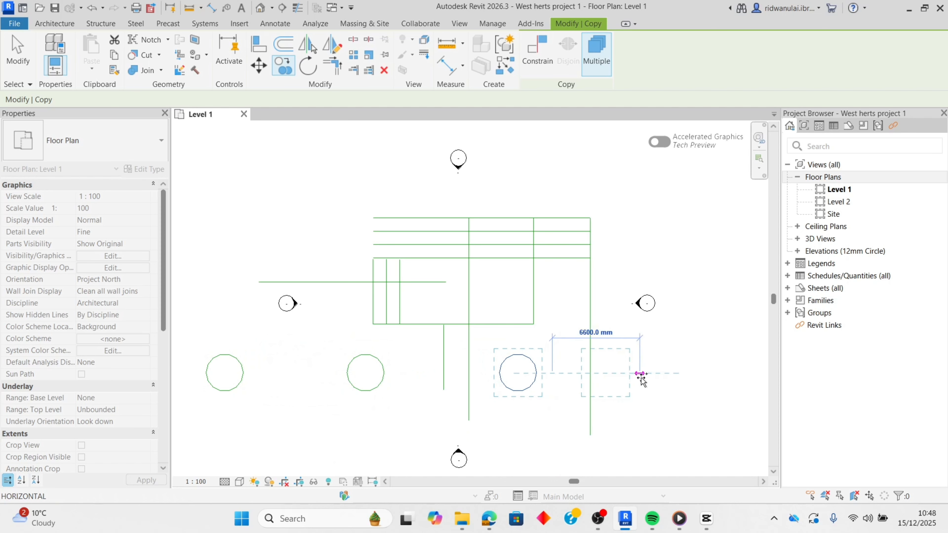
key(Escape)
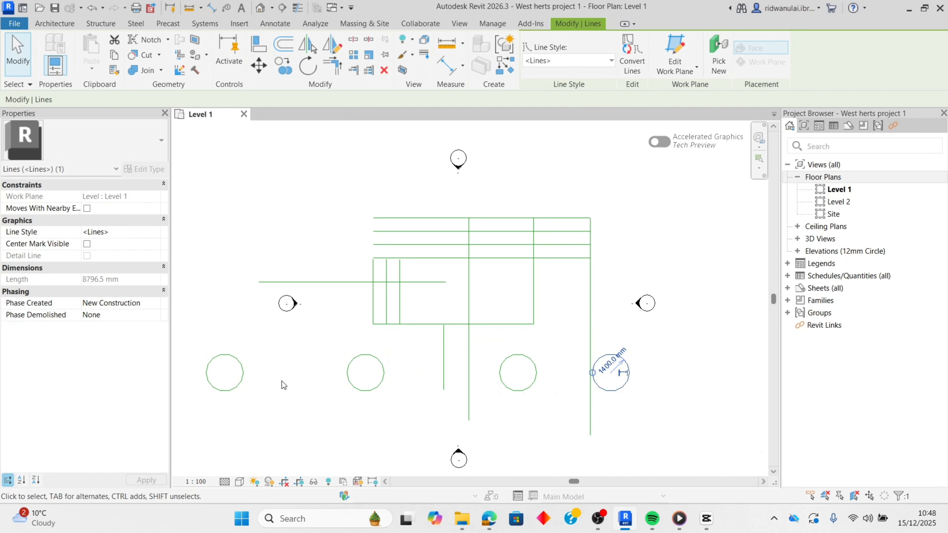
click(286, 375)
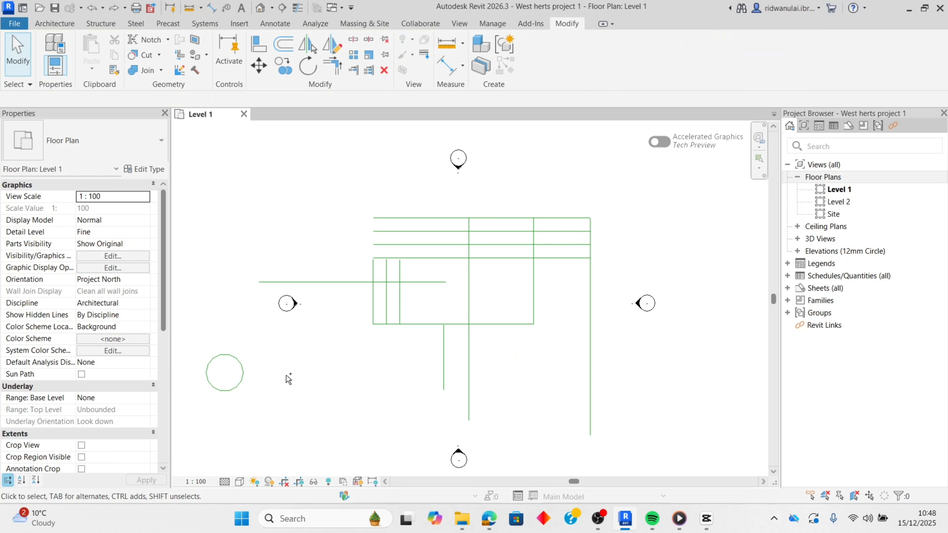
- Copy the circle from its center twice horizontally to the right, centering the second copy below the rectangle's left edge
click(219, 358)
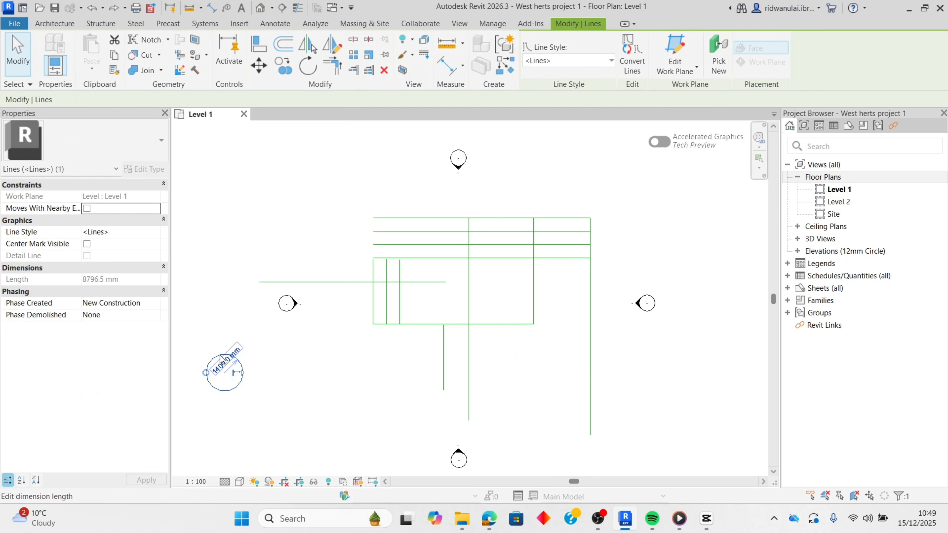
click(281, 69)
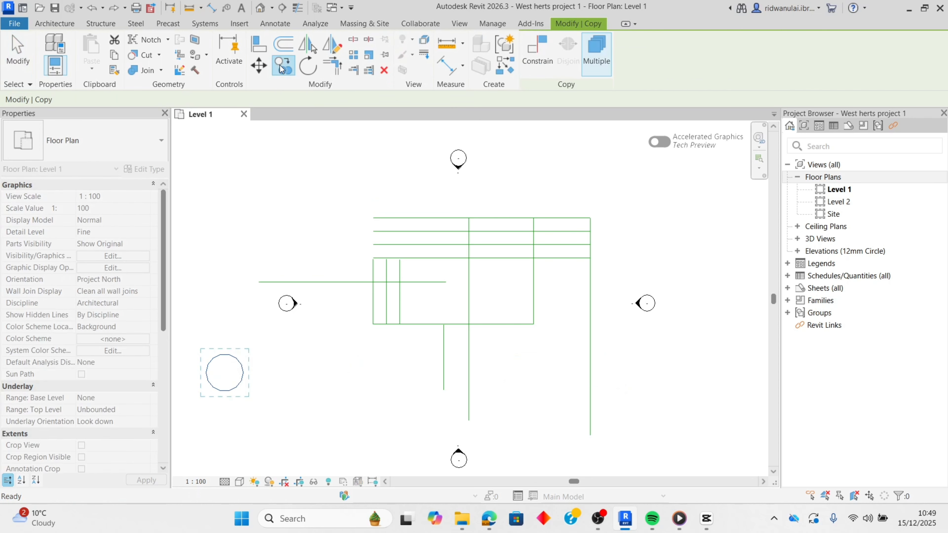
click(279, 66)
click(230, 359)
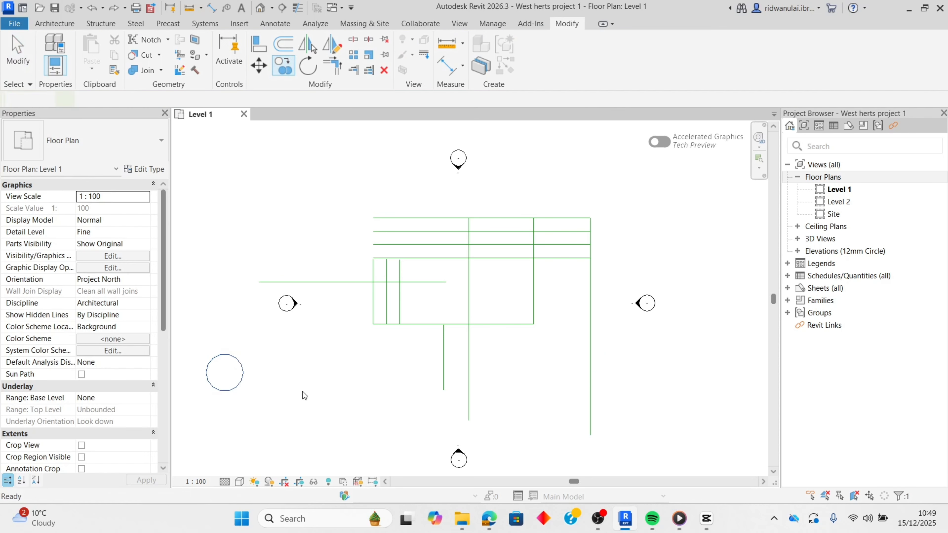
key(Return)
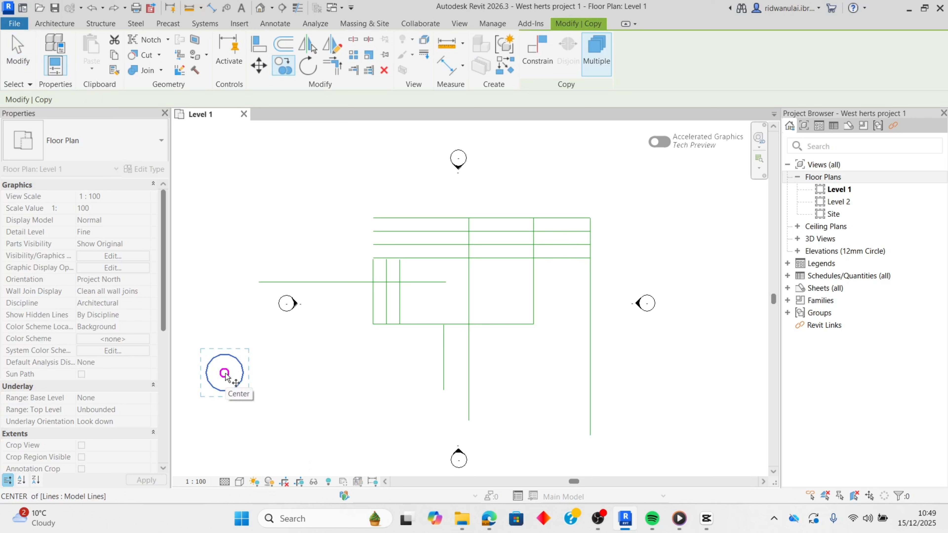
click(224, 374)
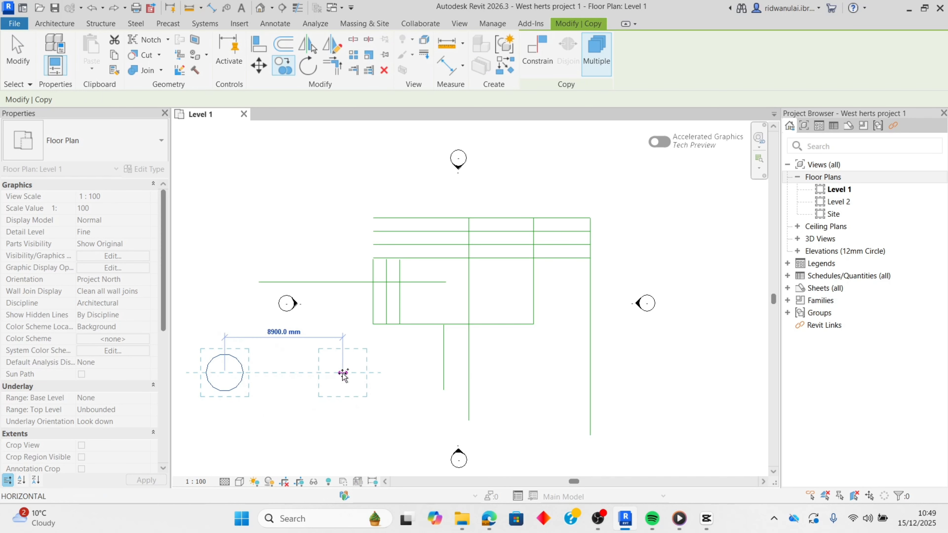
click(296, 372)
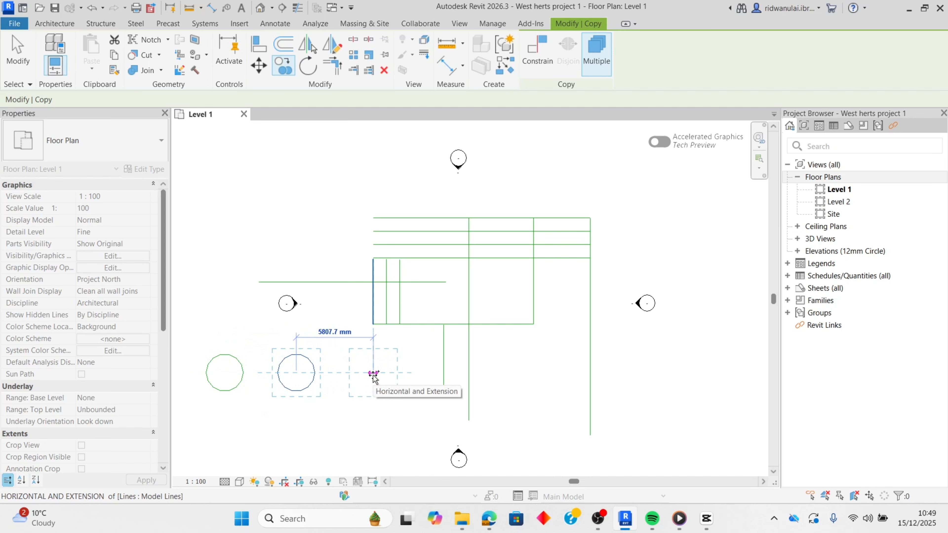
click(373, 374)
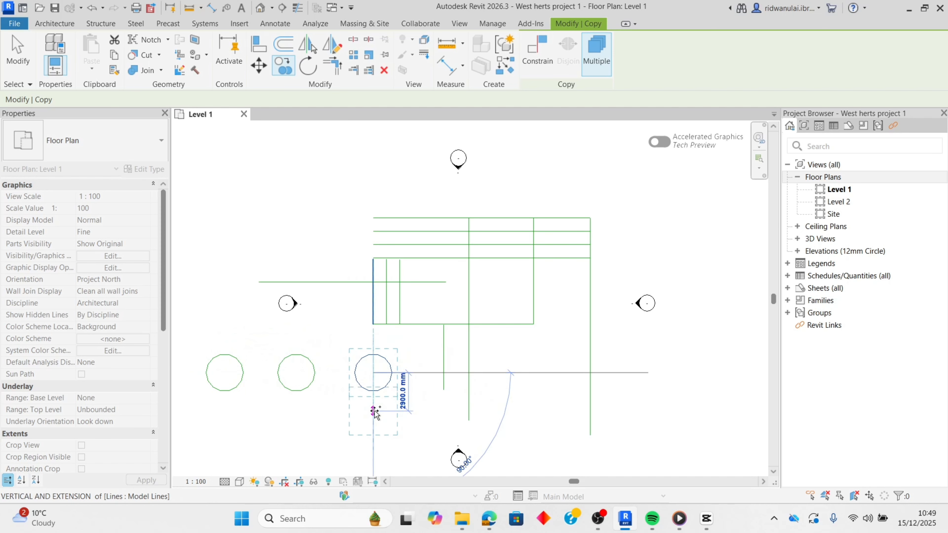
- Add a second row of three circle copies below the first row, spaced about 5900 mm and 5700 mm from right to left
click(374, 434)
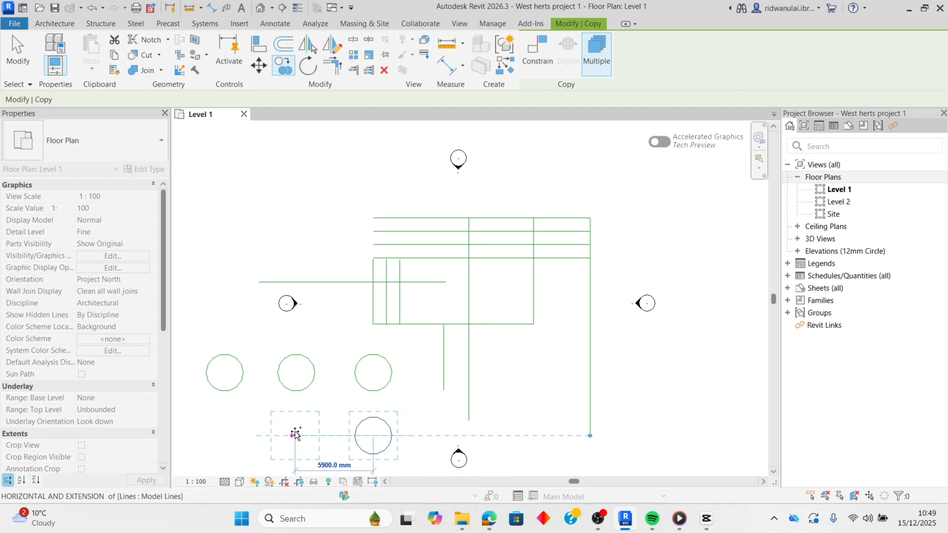
click(294, 435)
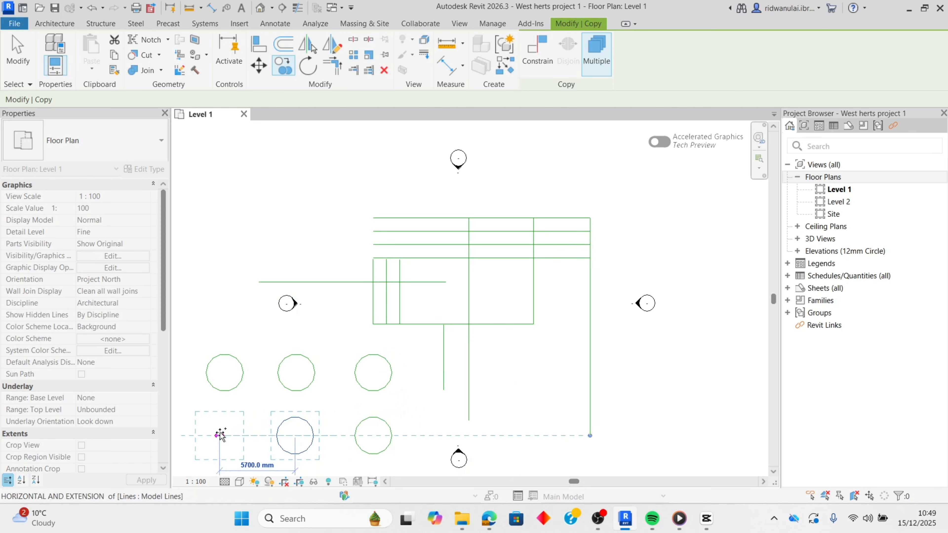
click(221, 435)
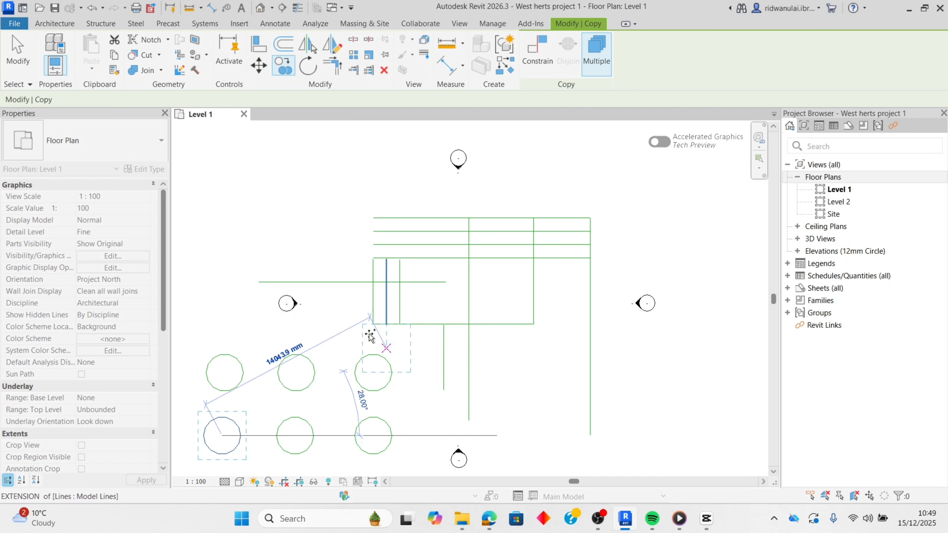
- Draw an open-topped U of three model lines, about 2200 mm high, above and left of the rectangle, and select all three lines
key(Escape)
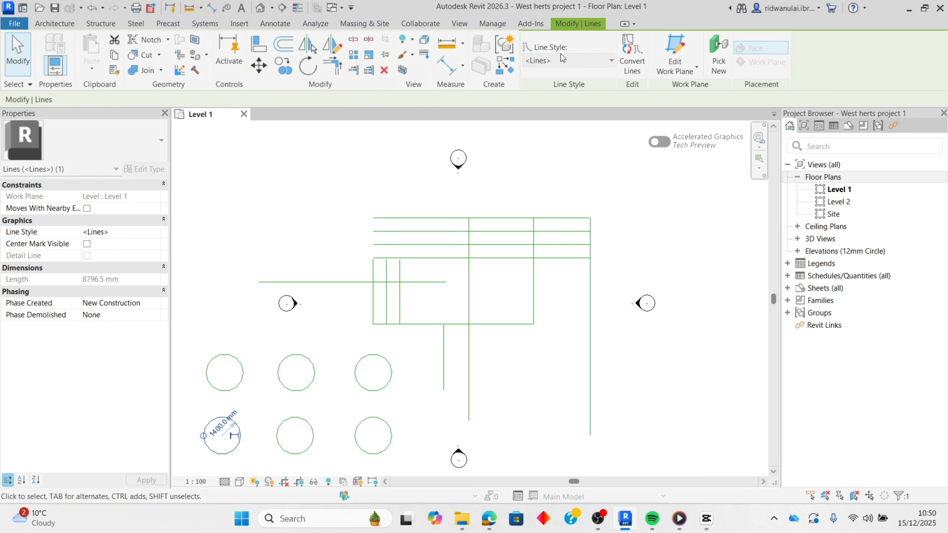
click(66, 27)
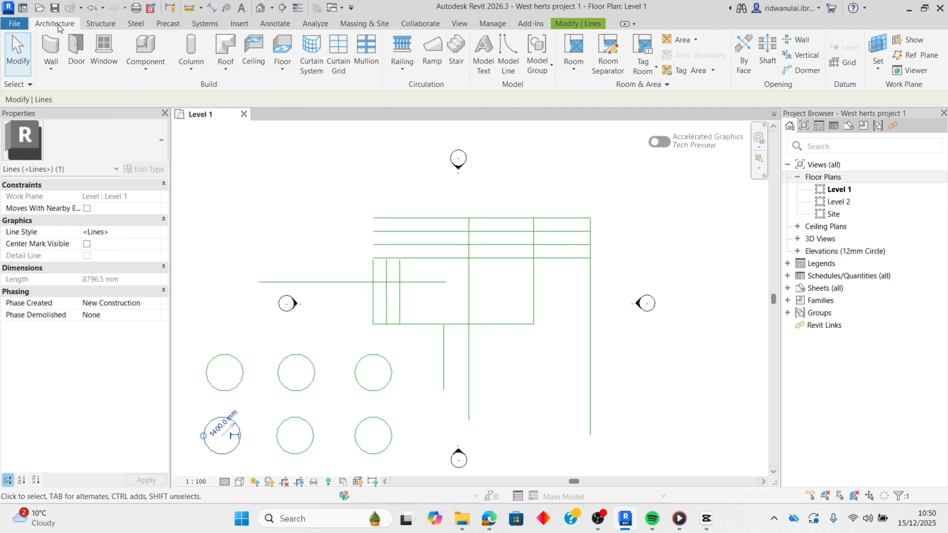
click(507, 52)
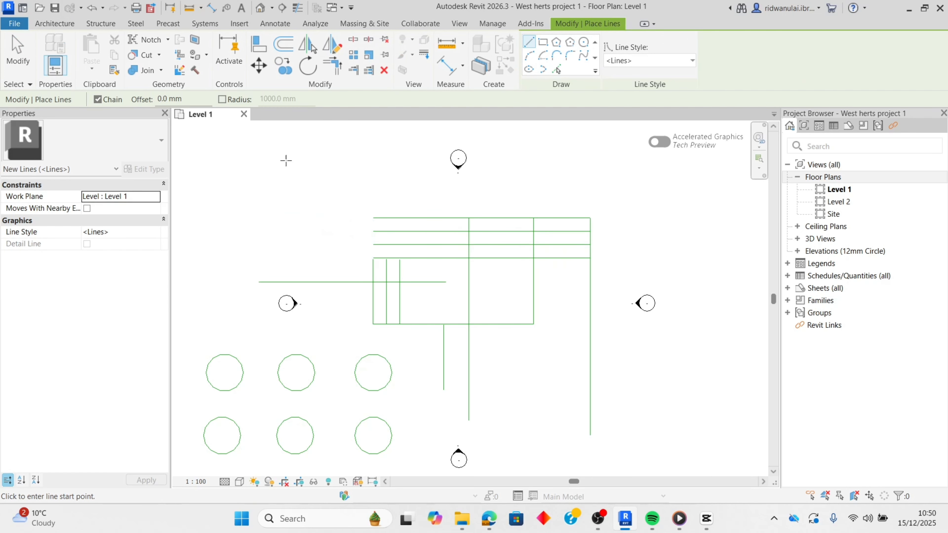
click(233, 199)
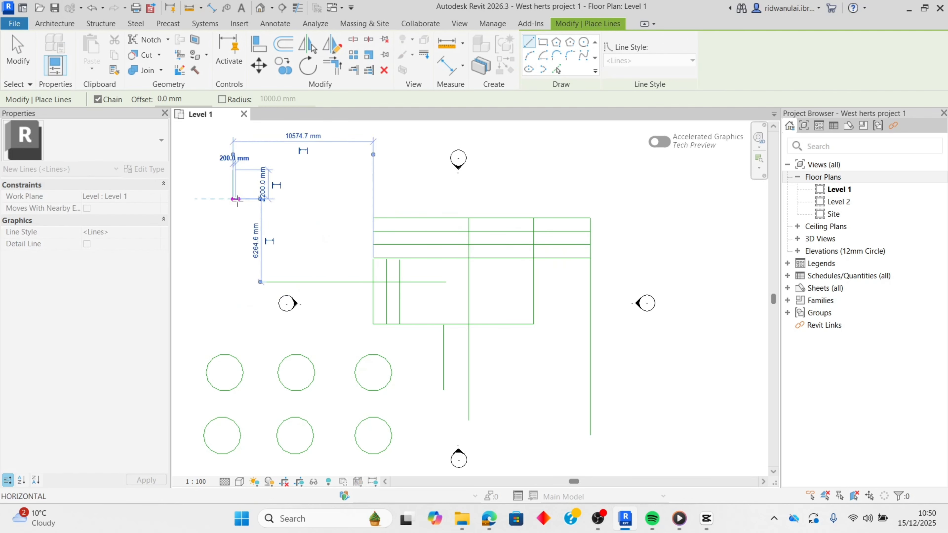
click(281, 199)
click(281, 170)
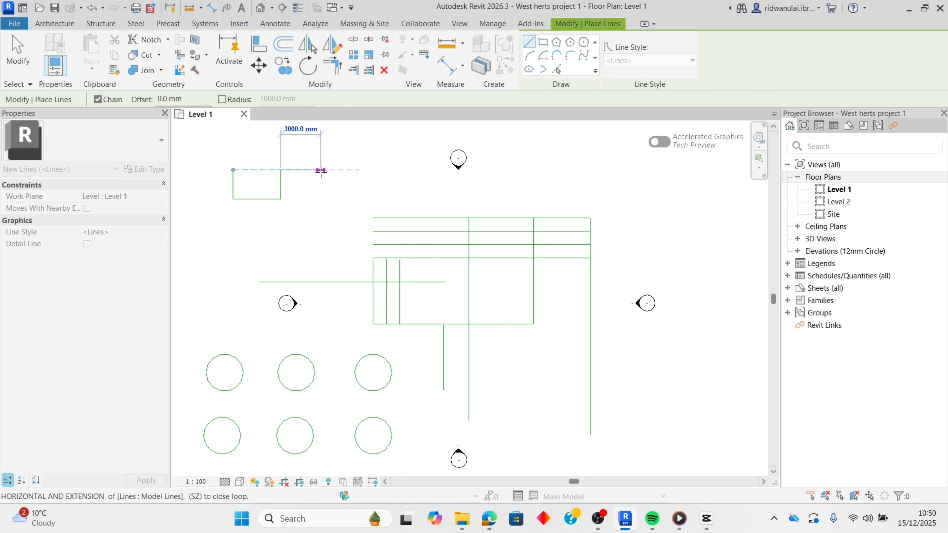
key(Escape)
key(Escape)
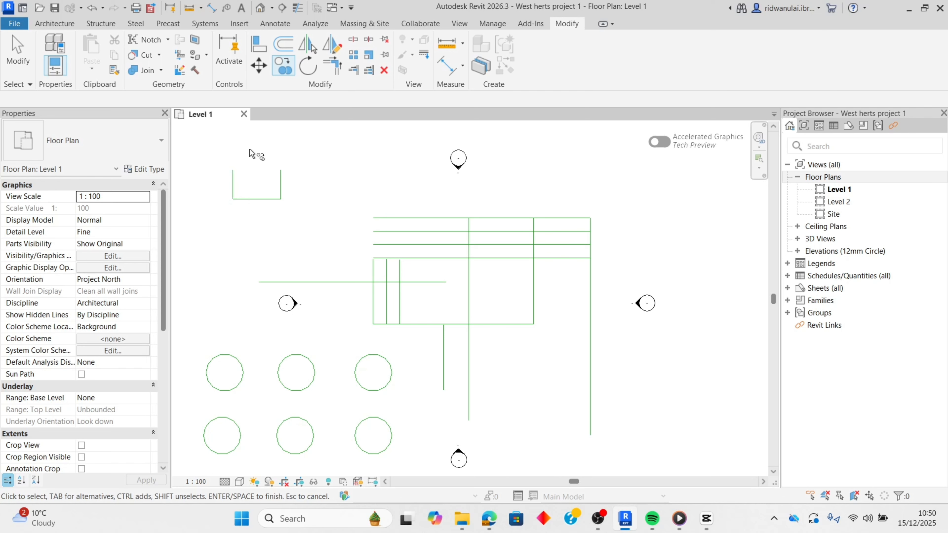
key(Escape)
drag(216, 154, 329, 220)
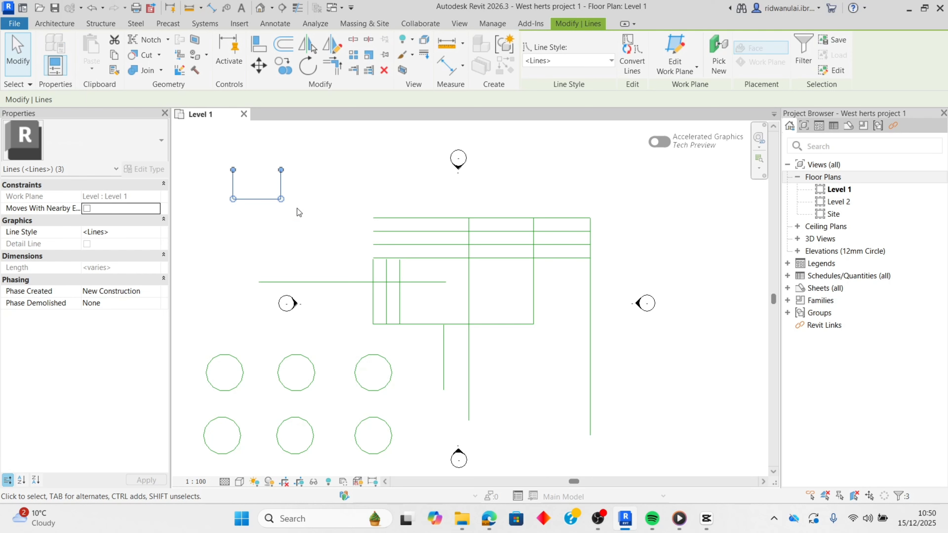
click(283, 65)
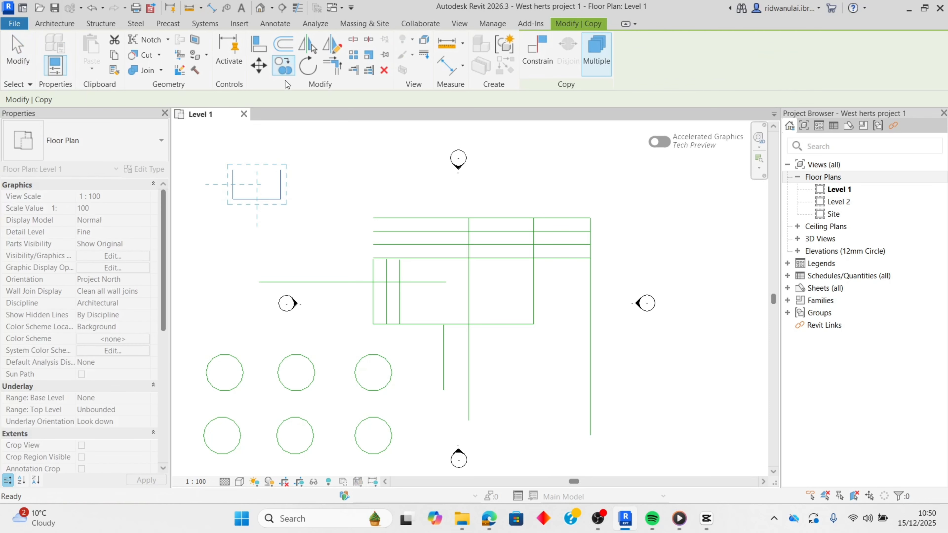
click(259, 185)
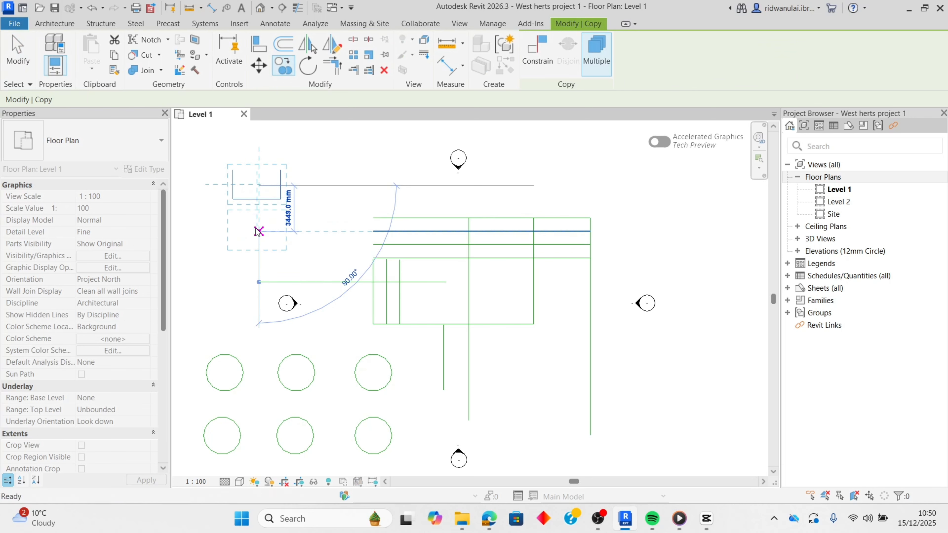
key(Escape)
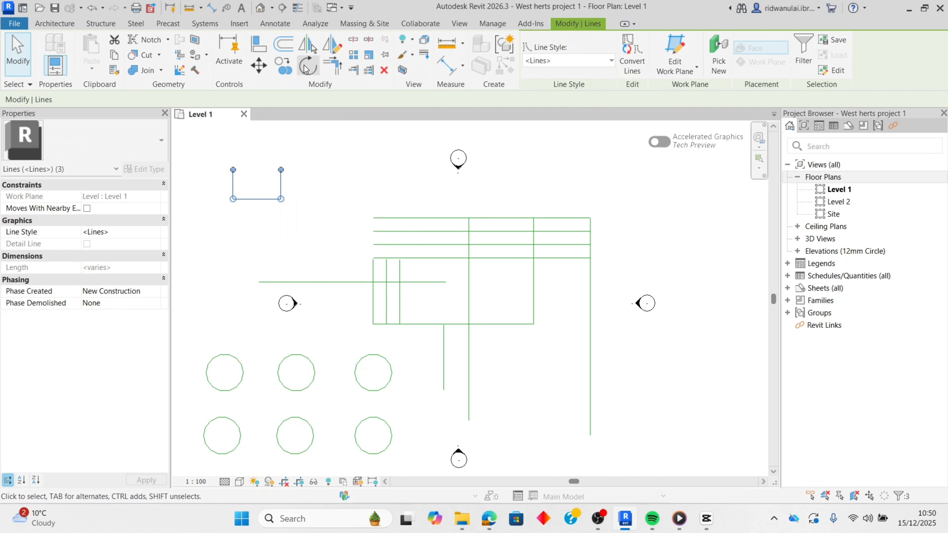
- Rotate the selected U shape 180 degrees about its center, starting from the midpoint of its right line
click(308, 66)
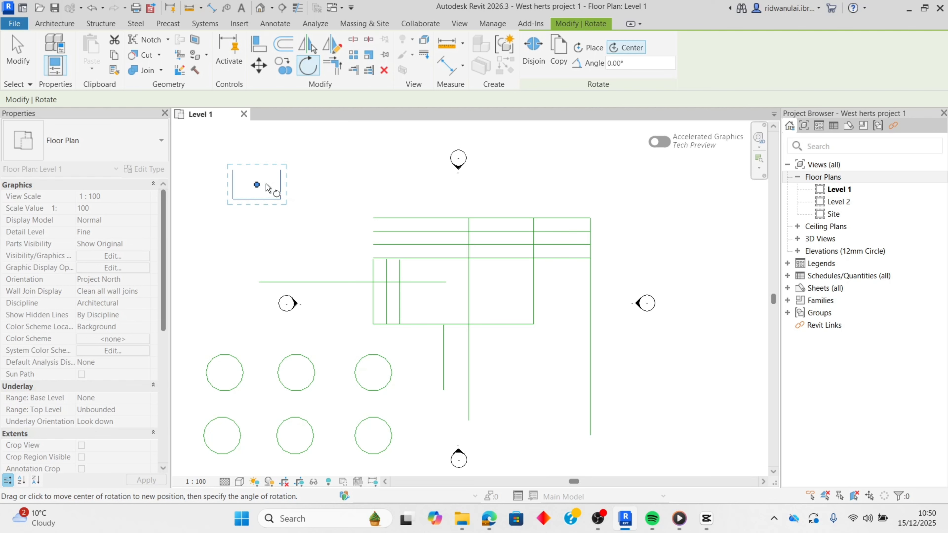
click(280, 185)
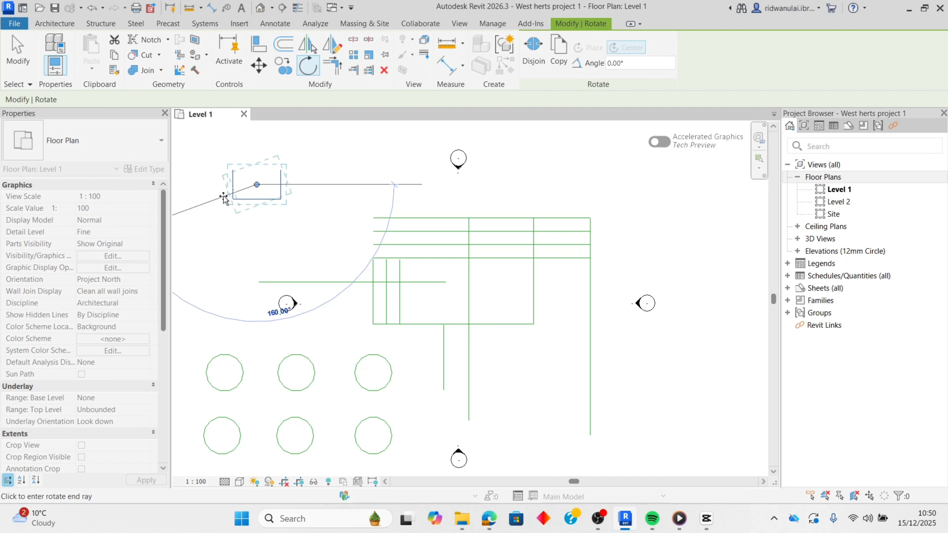
click(232, 183)
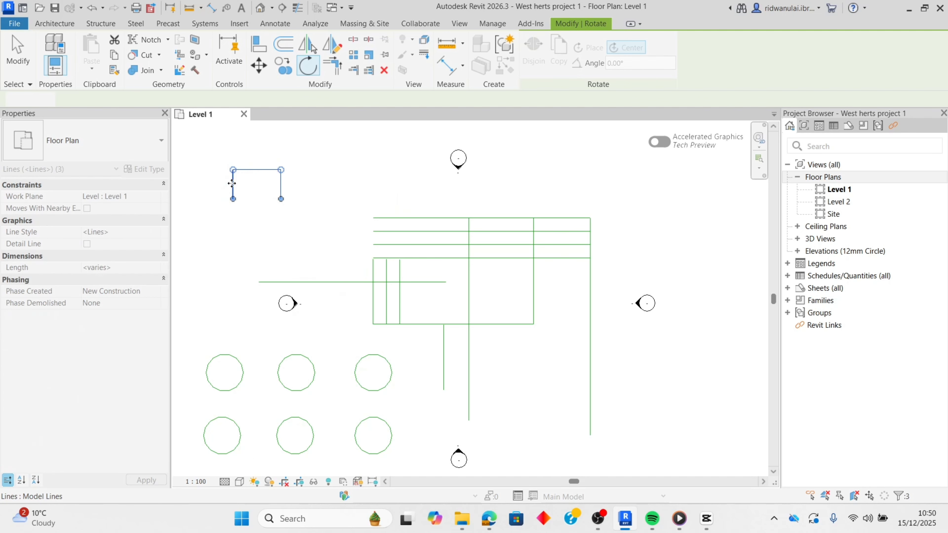
click(247, 213)
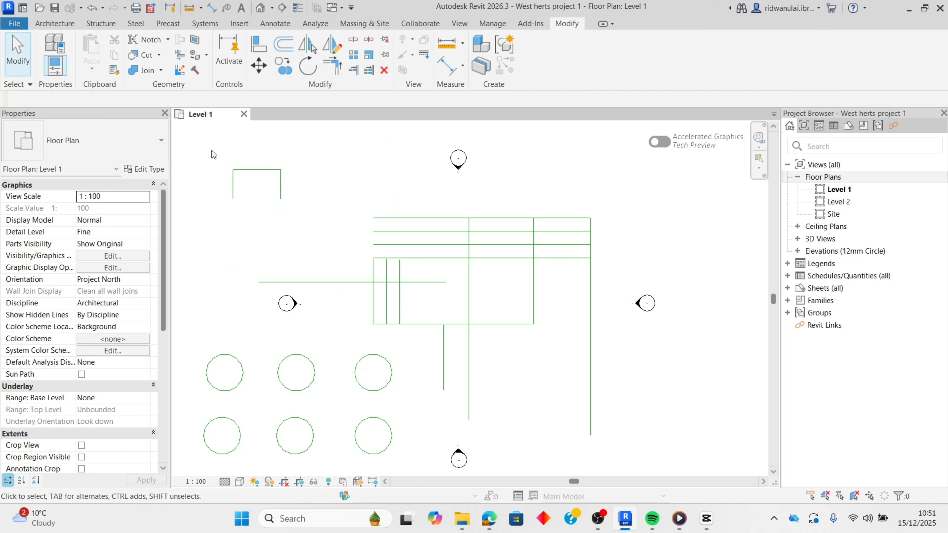
- Select the U shape's three lines again and rotate them a further 180 degrees about their center so the shape opens upward
drag(205, 144, 315, 231)
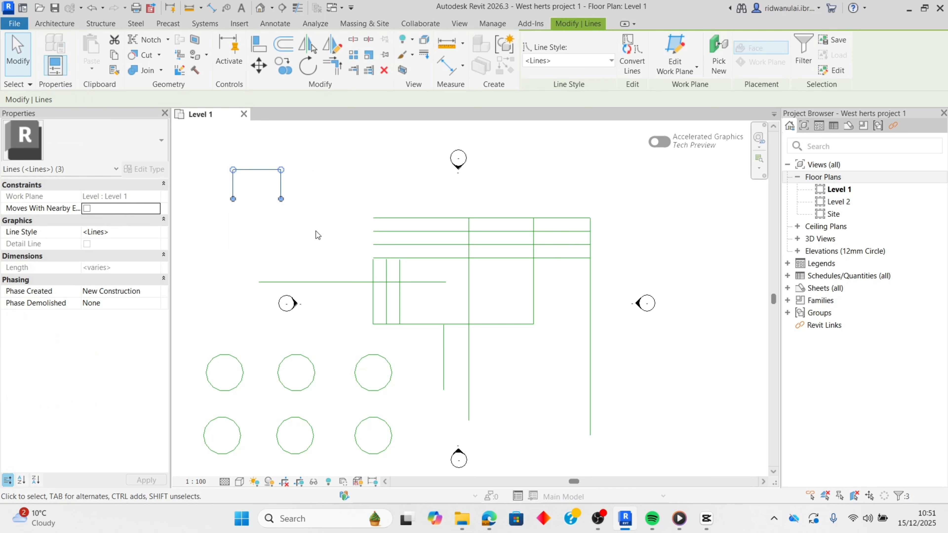
click(313, 231)
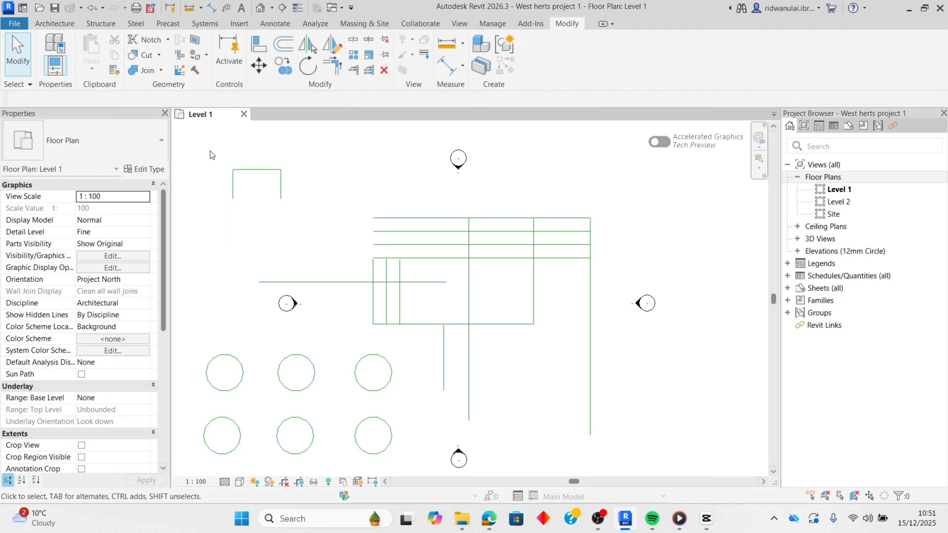
drag(211, 151, 316, 231)
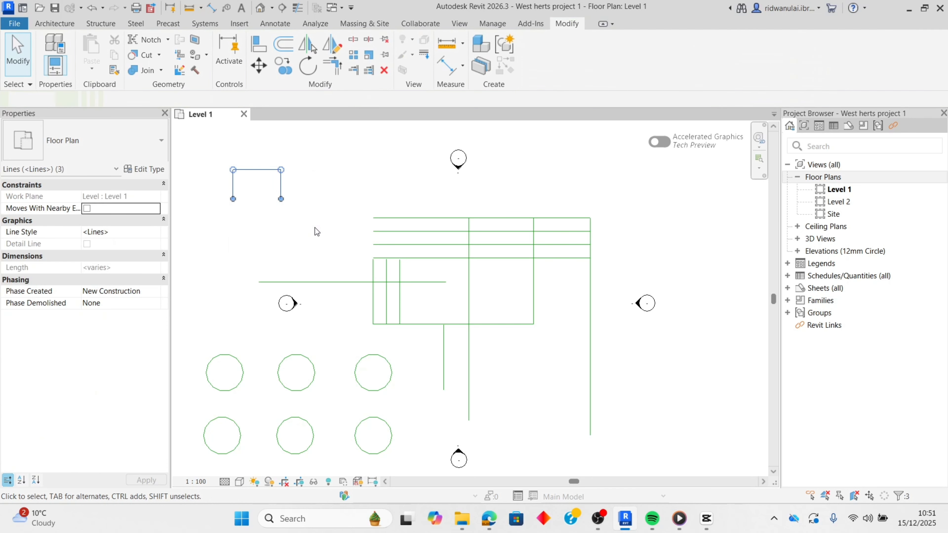
click(307, 66)
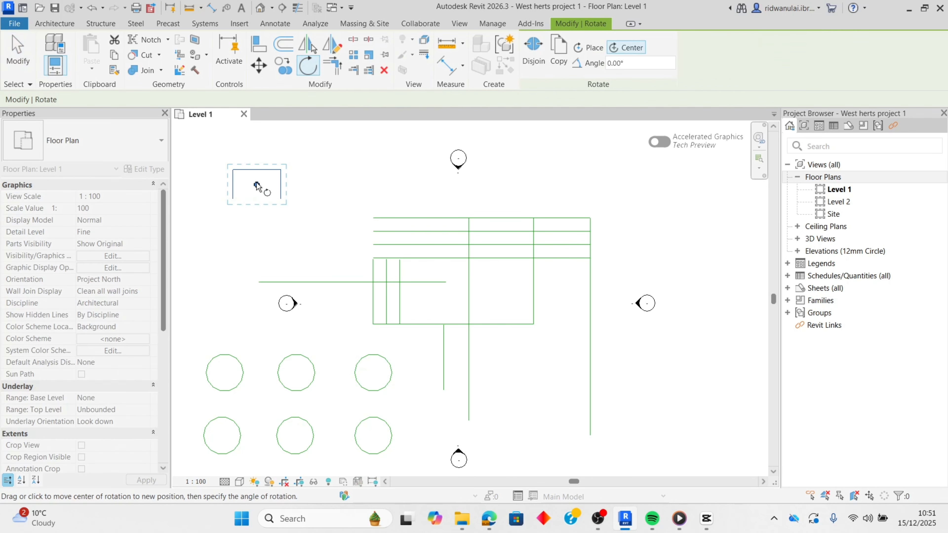
click(281, 185)
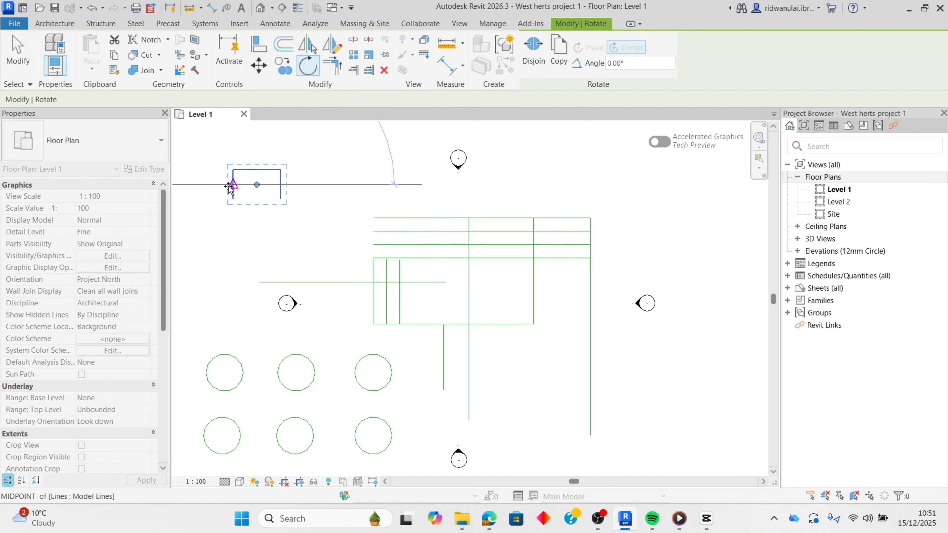
click(233, 184)
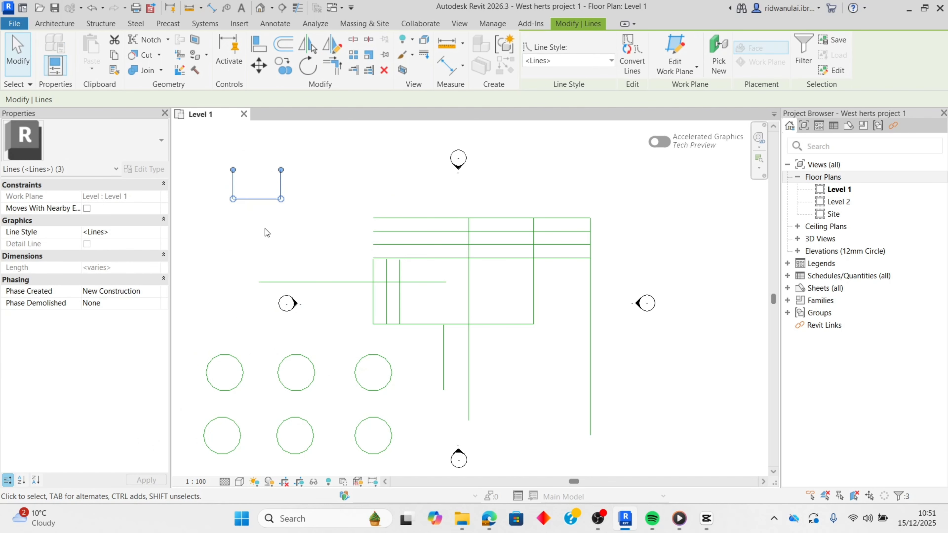
key(Escape)
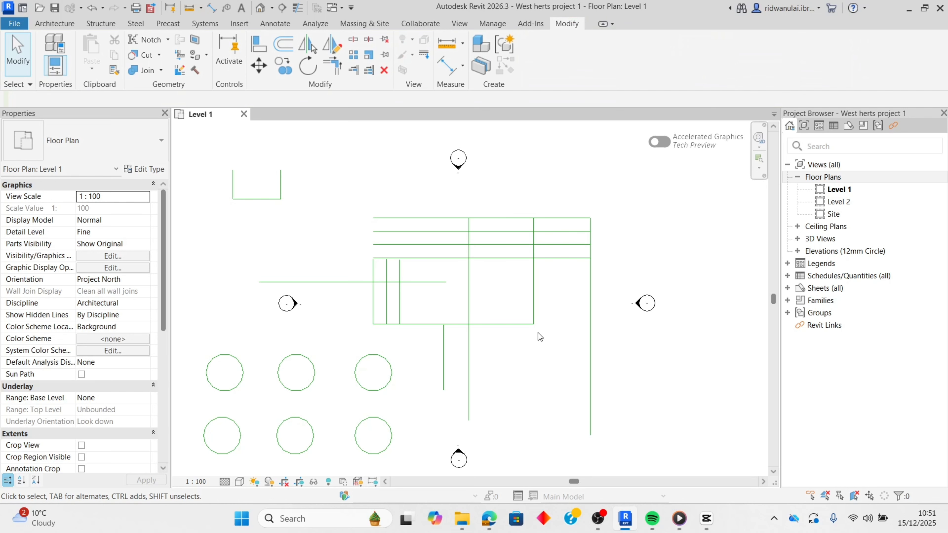
- Delete the three long horizontal lines below the topmost line, keeping the topmost one
scroll(381, 208, down, 1)
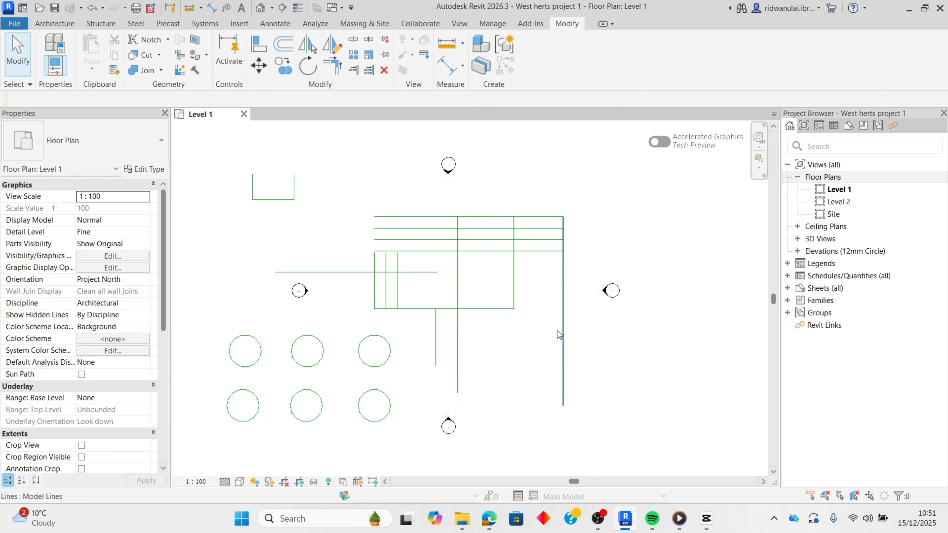
scroll(556, 332, up, 1)
scroll(540, 313, down, 1)
middle_drag(373, 185, 446, 257)
scroll(391, 254, up, 1)
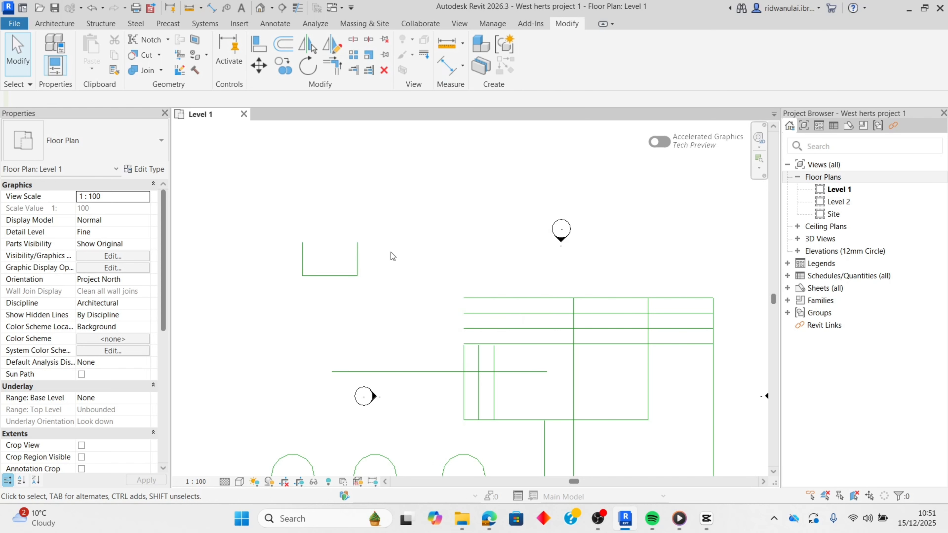
scroll(429, 292, up, 2)
middle_drag(422, 292, 364, 271)
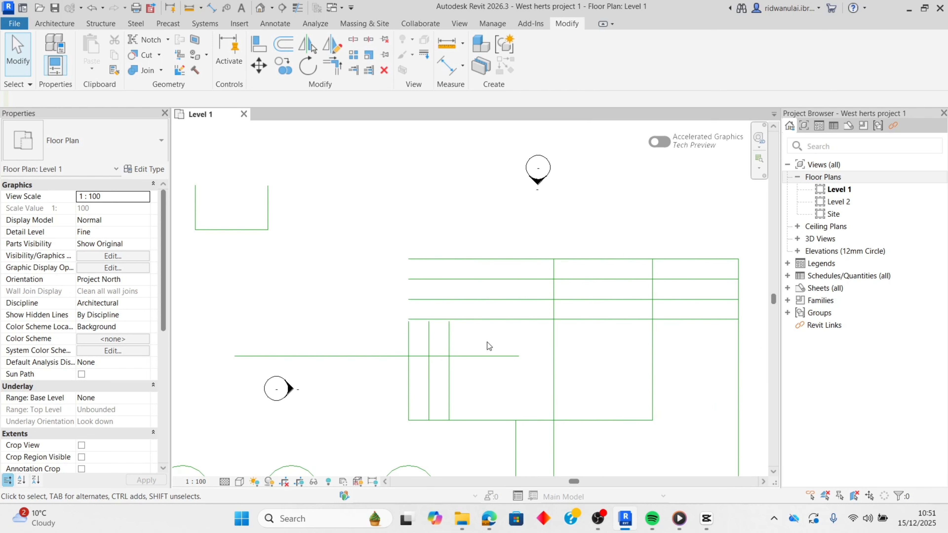
drag(509, 298, 493, 269)
key(Delete)
scroll(518, 322, down, 1)
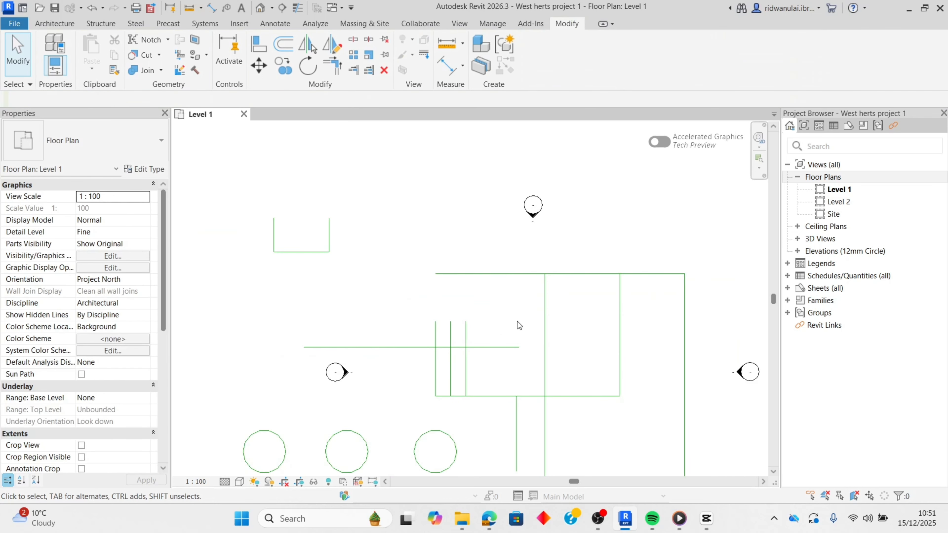
- Delete the horizontal line crossing the rectangle's left edge and the two short vertical lines just inside that edge
click(480, 342)
key(Delete)
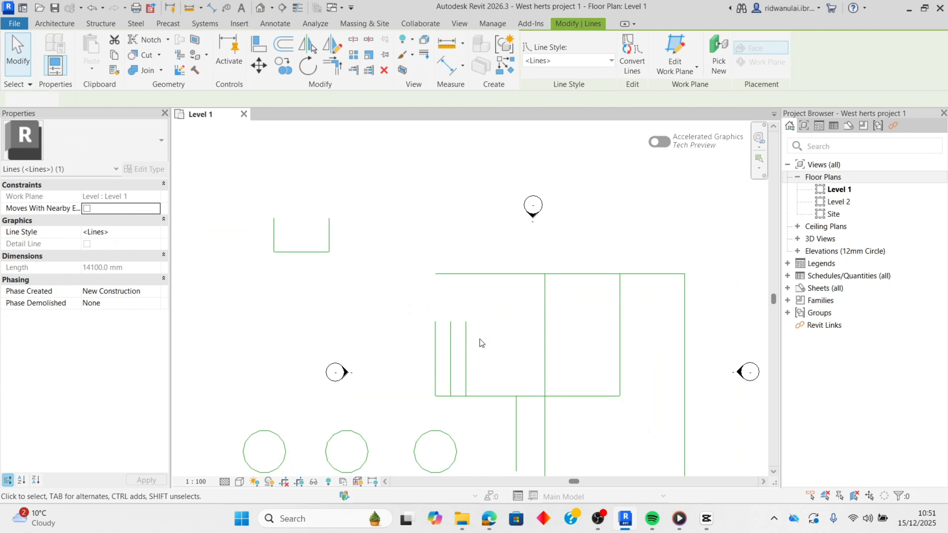
click(446, 351)
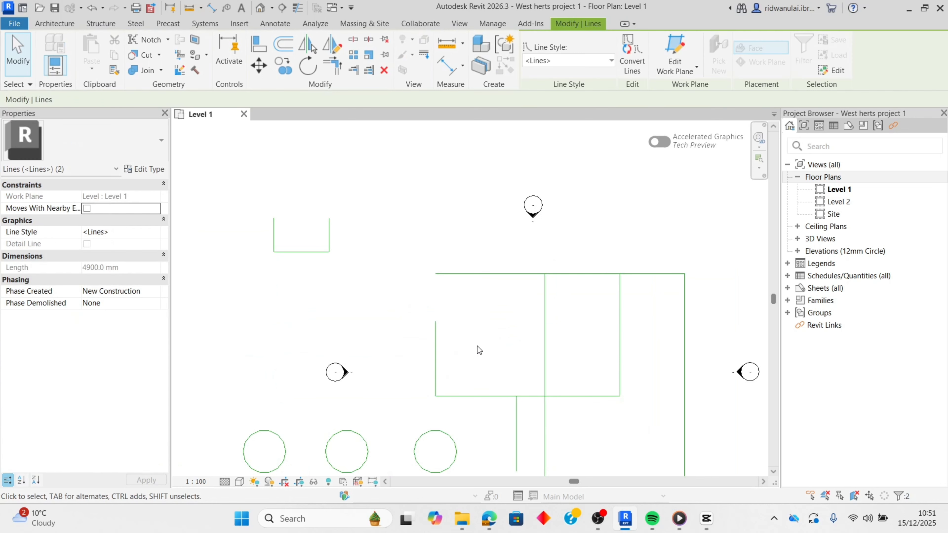
key(Delete)
- Delete the long vertical line through the middle of the rectangle and the short vertical line below its bottom edge
click(544, 343)
key(Delete)
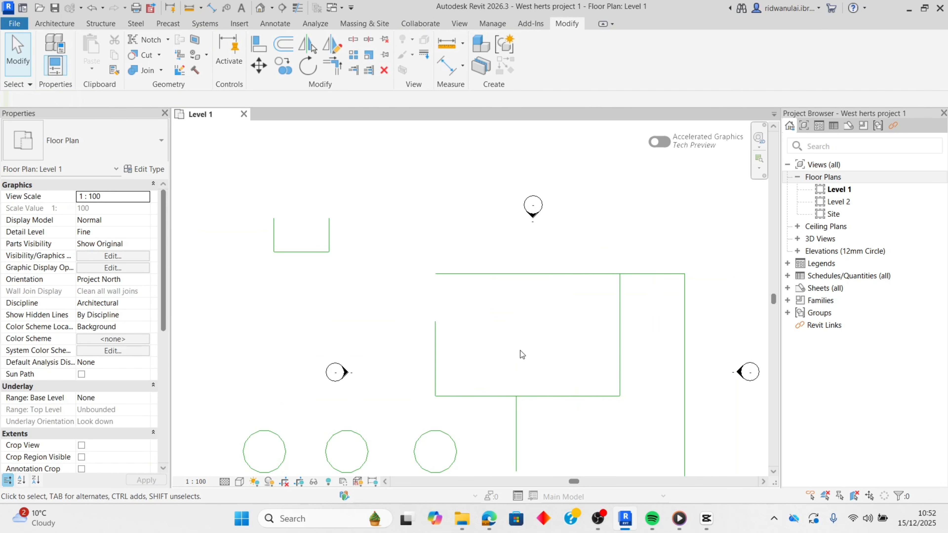
click(516, 420)
key(Delete)
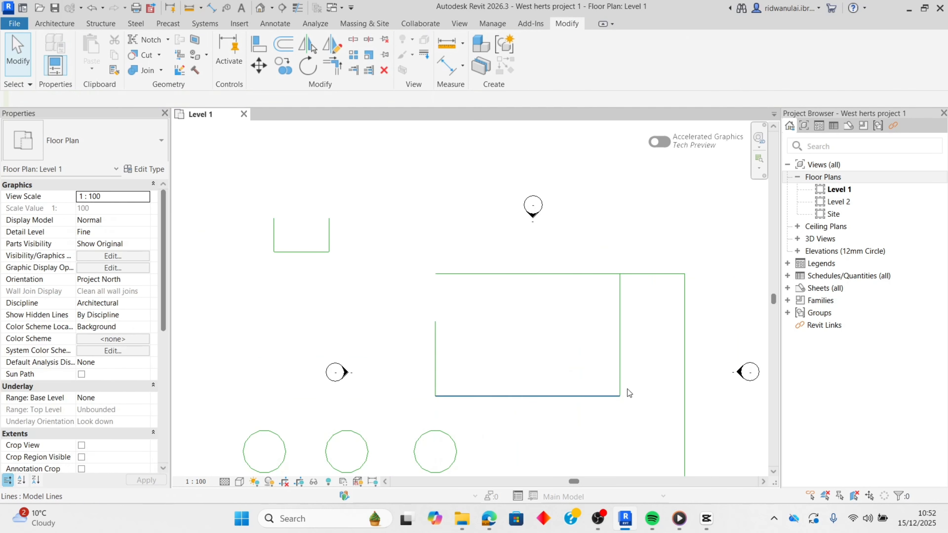
- Delete the two overlapping vertical lines at the right end of the topmost line and the rectangle's right edge
click(683, 335)
key(Delete)
click(684, 339)
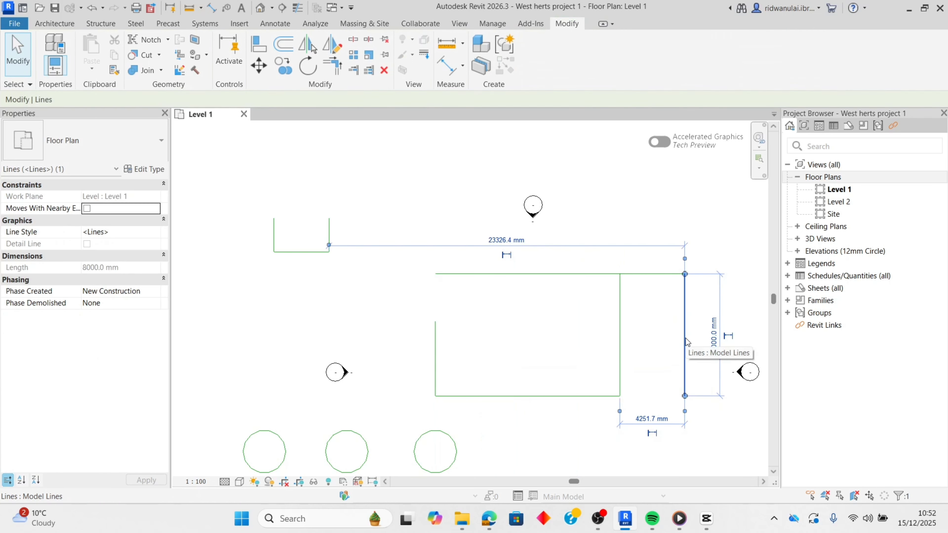
key(Delete)
click(623, 340)
key(Delete)
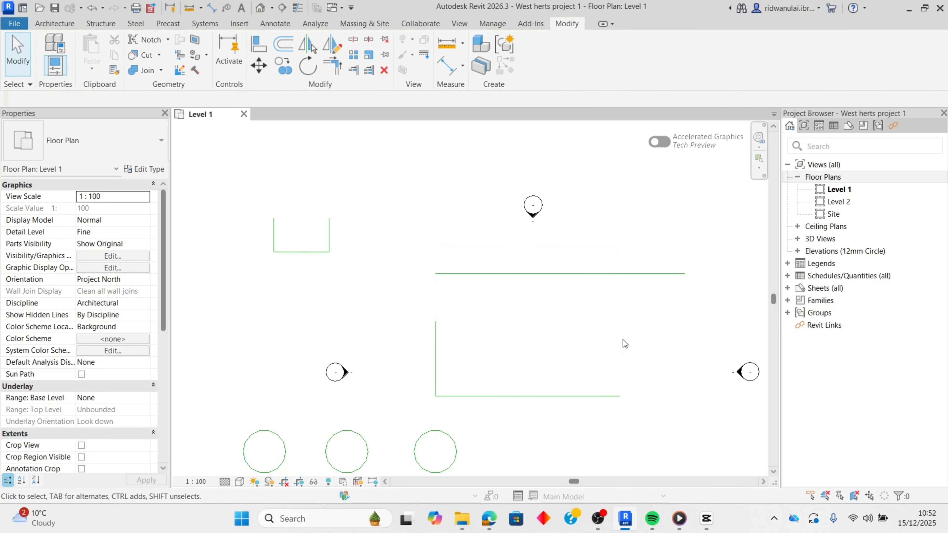
- Join the left vertical line and the top horizontal line into a corner with Trim/Extend to Corner
scroll(402, 276, up, 2)
middle_drag(486, 343, 364, 313)
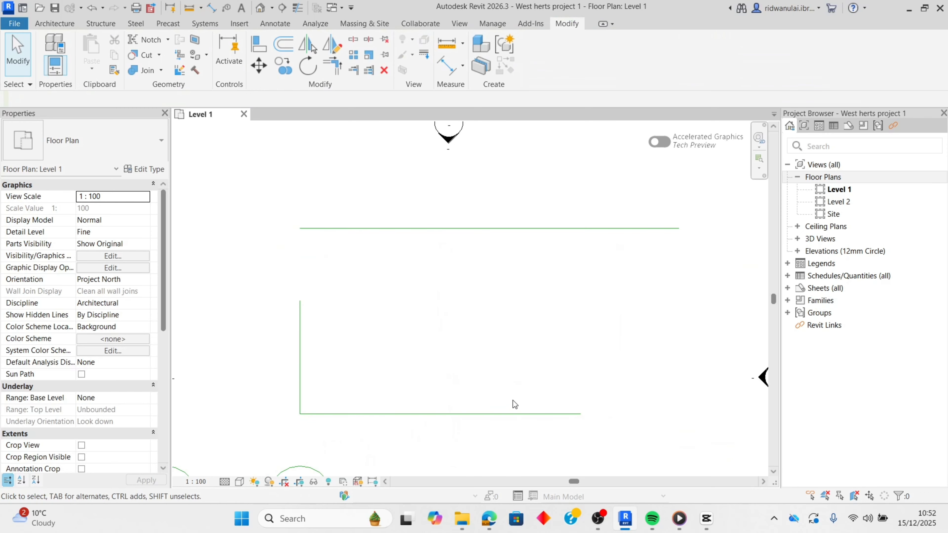
click(336, 66)
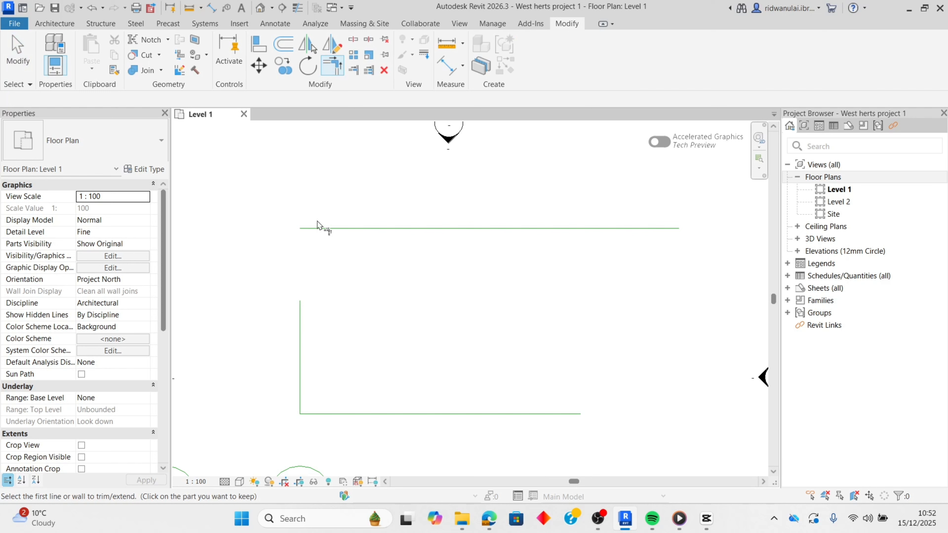
click(300, 332)
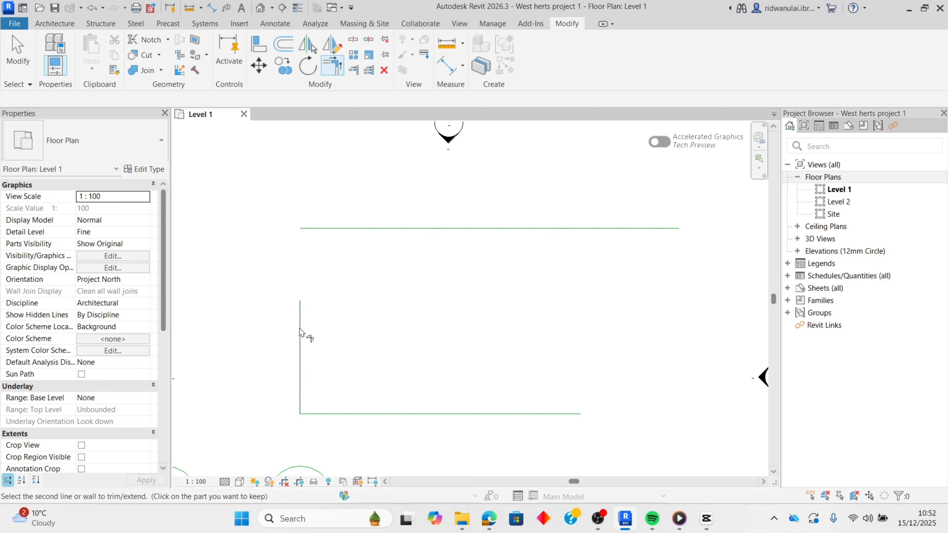
click(319, 228)
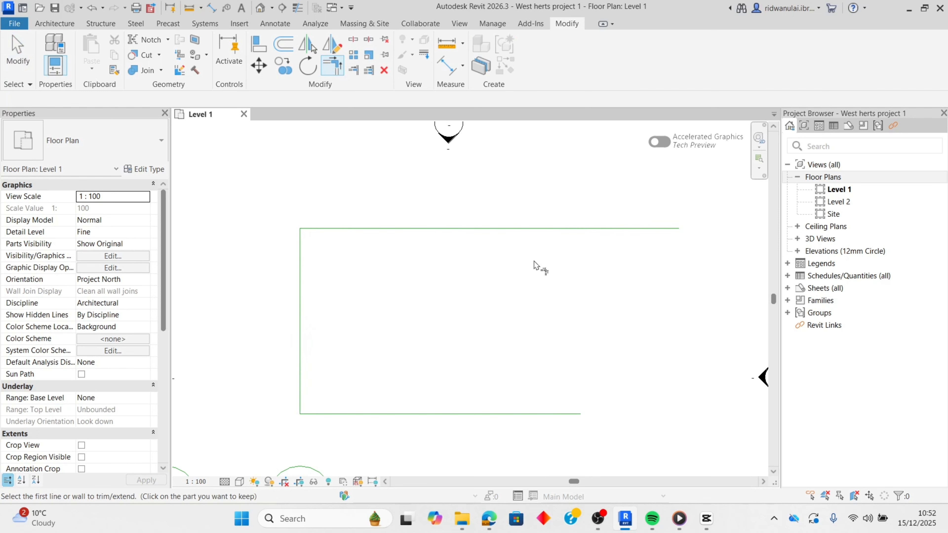
- Draw a vertical model line from the bottom line's right end, stopping partway up toward the top line
click(566, 414)
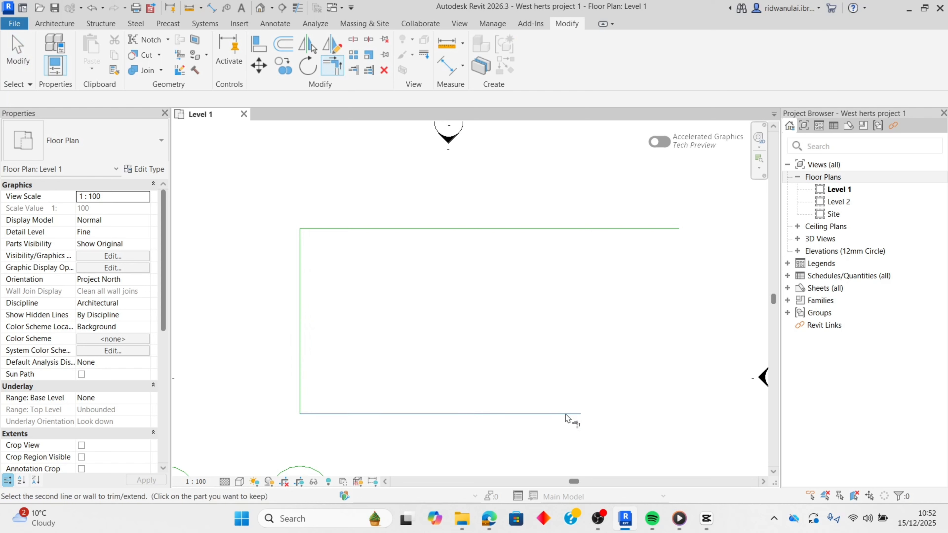
key(l)
key(i)
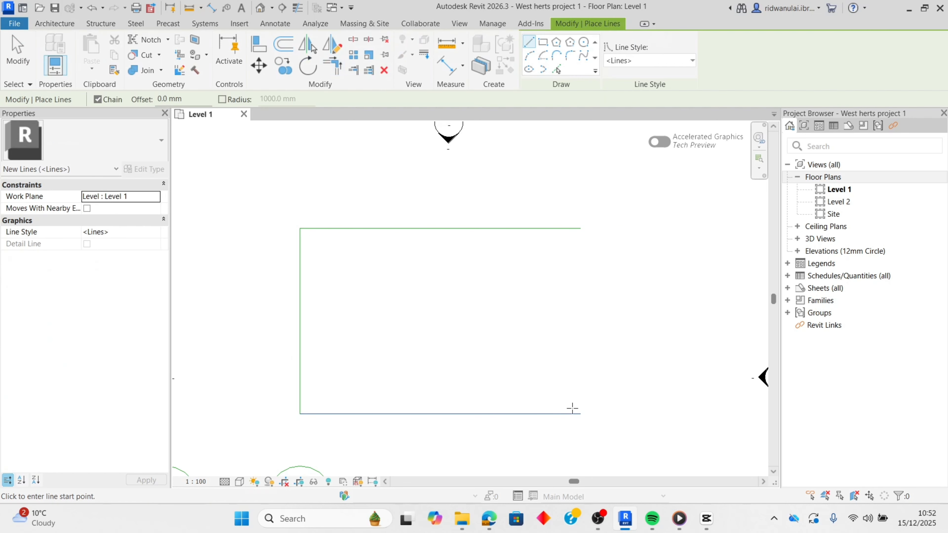
click(580, 414)
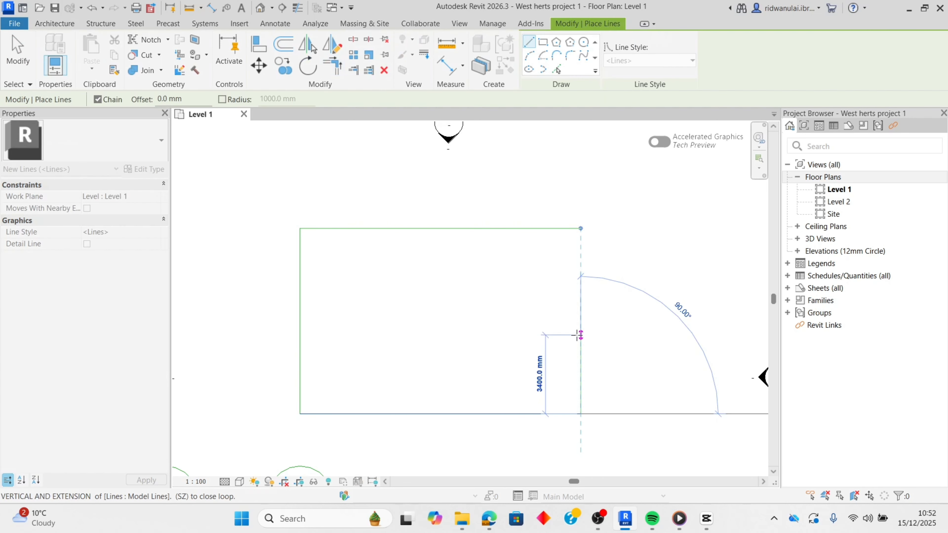
click(590, 334)
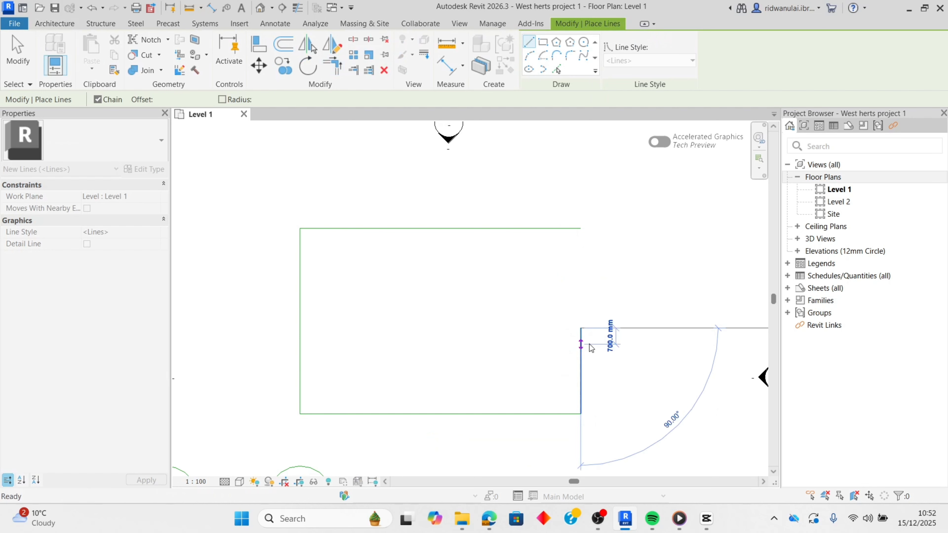
key(Escape)
key(Escape)
- Close the rectangle by joining the short right vertical line and the top line with Trim/Extend to Corner
key(t)
key(r)
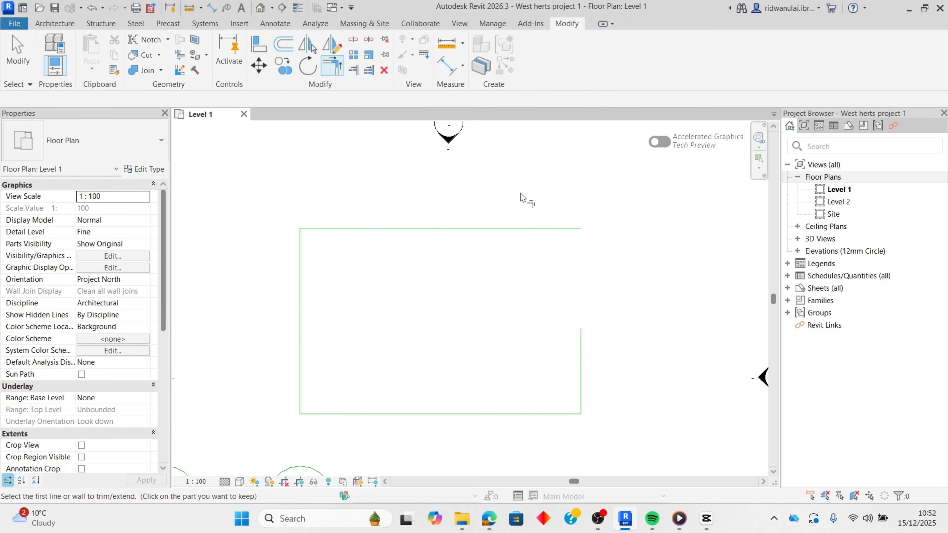
click(583, 368)
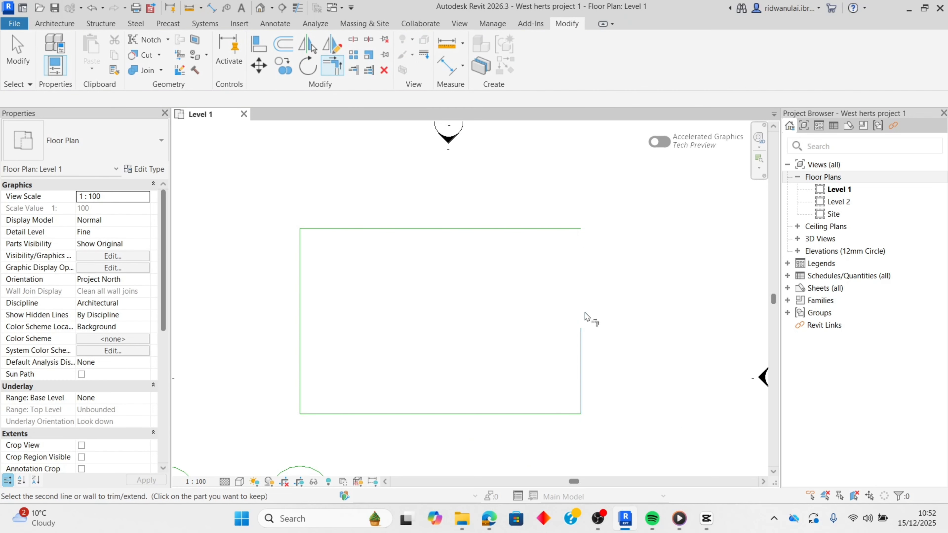
click(561, 228)
scroll(543, 360, down, 2)
scroll(522, 326, up, 3)
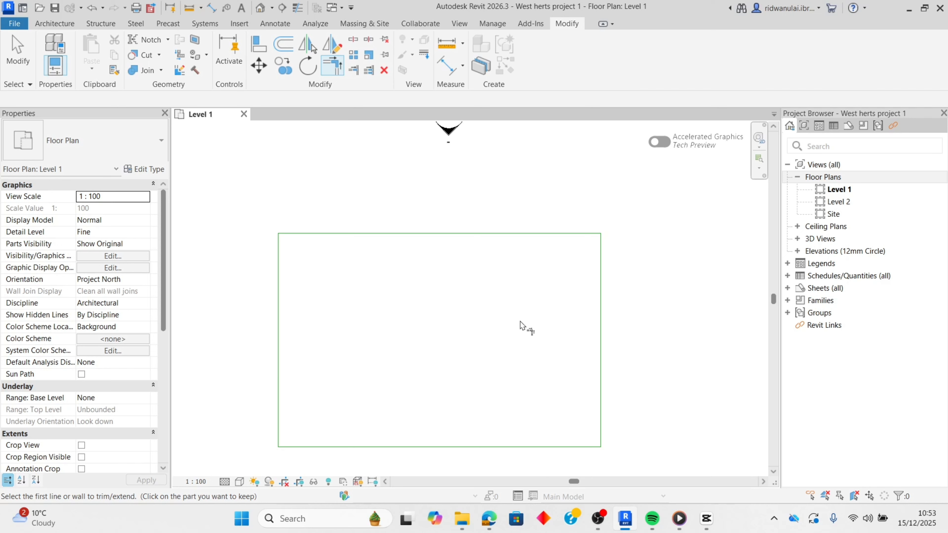
key(Escape)
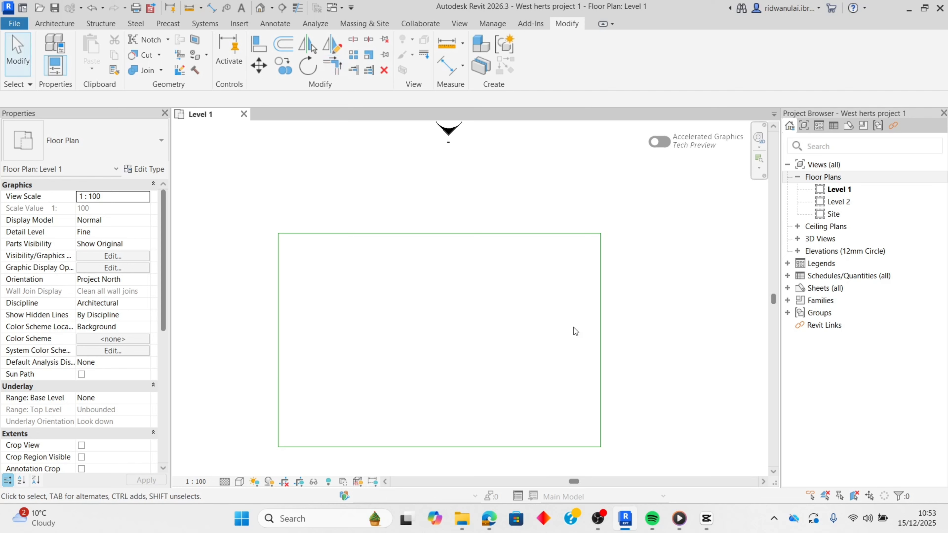
- Shorten the rectangle's right edge from its upper end to about 4200 mm and stretch the top line rightward to 15800 mm
click(601, 316)
drag(600, 234, 608, 341)
click(611, 341)
click(579, 234)
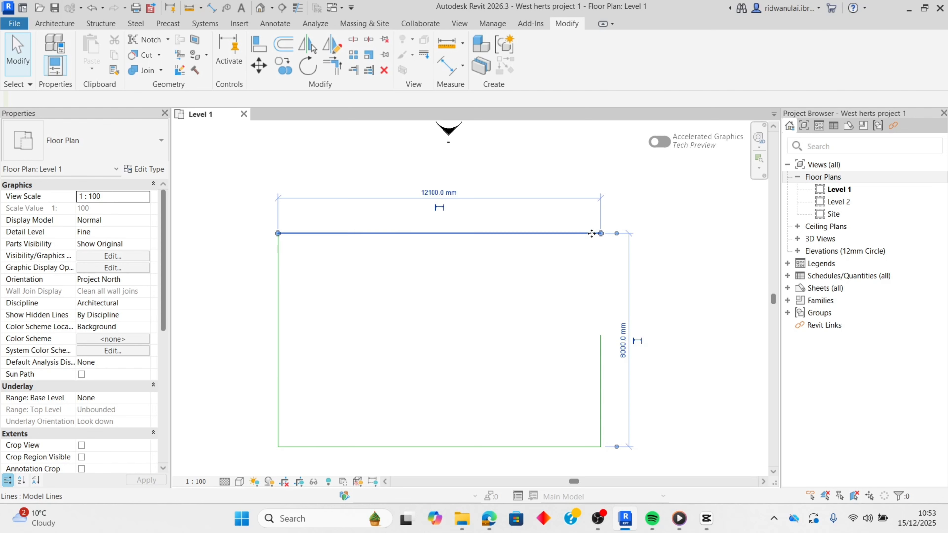
drag(601, 233, 699, 234)
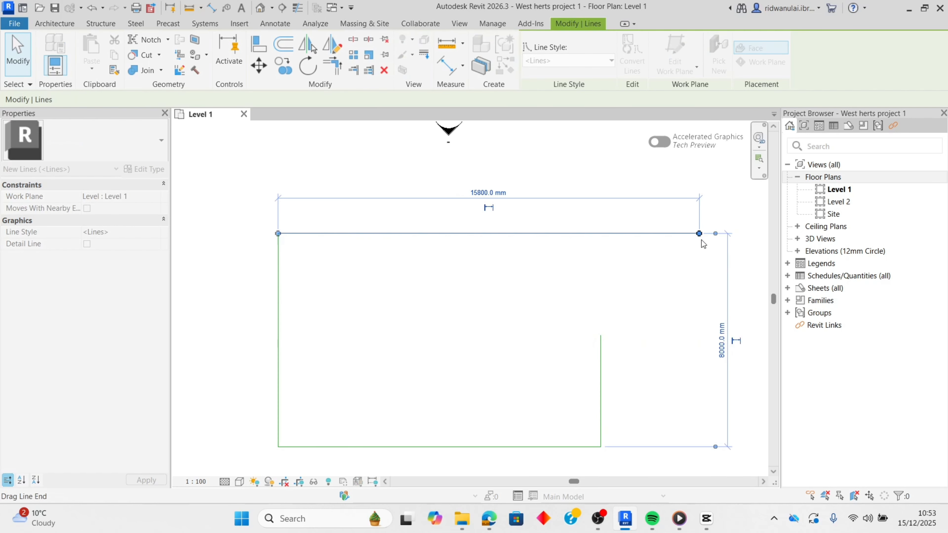
click(591, 355)
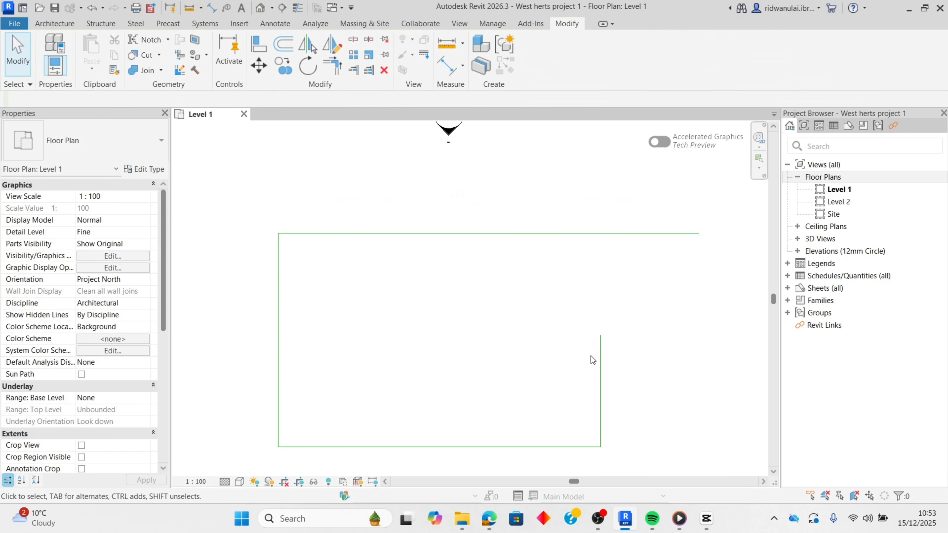
- Try Trim/Extend to Corner on the right edge and the top line, keeping the top line's overhanging part
click(332, 66)
click(601, 408)
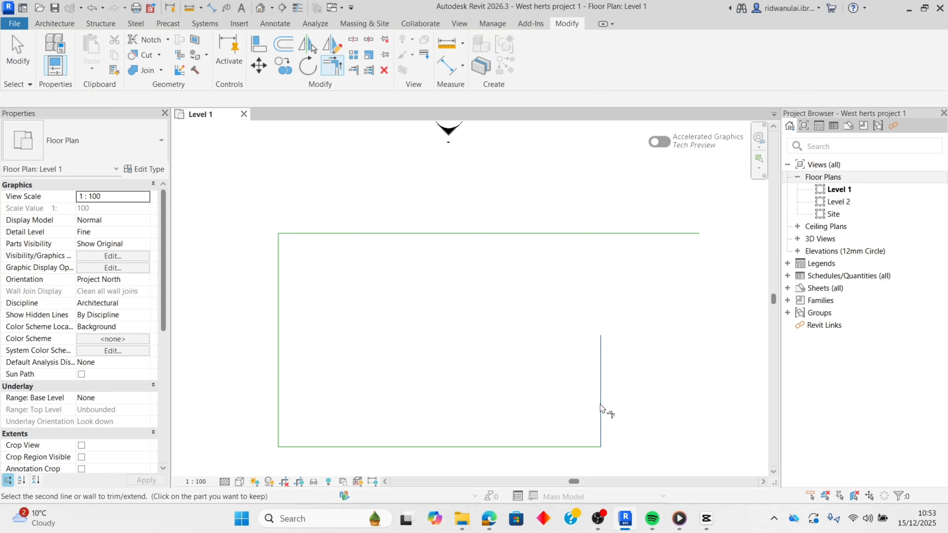
click(668, 234)
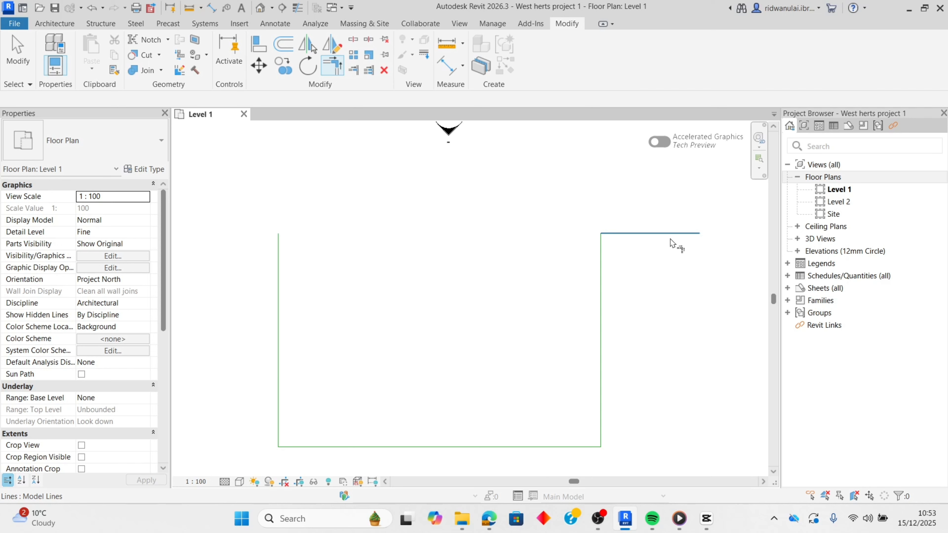
- Undo the last corner trim and leave the Trim/Extend to Corner tool
key(ctrl+z)
click(659, 230)
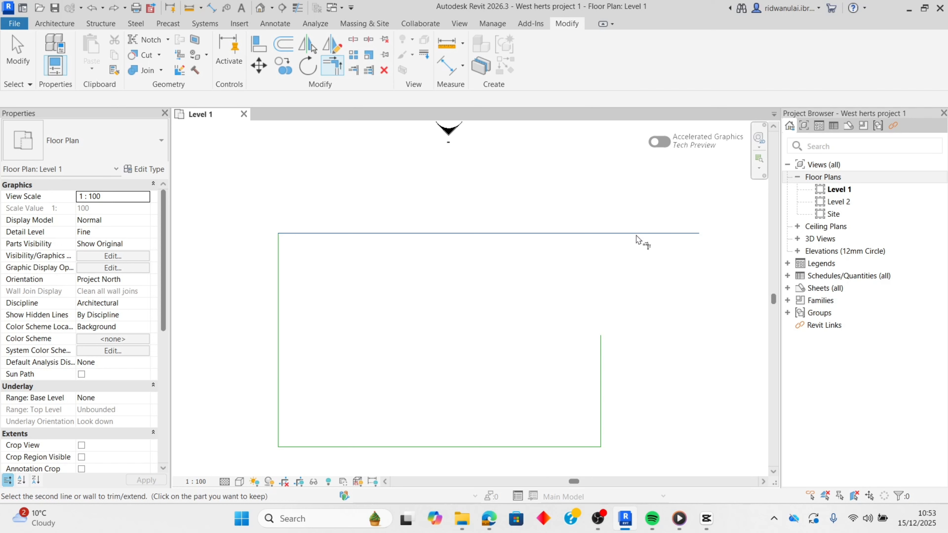
key(Escape)
key(Escape)
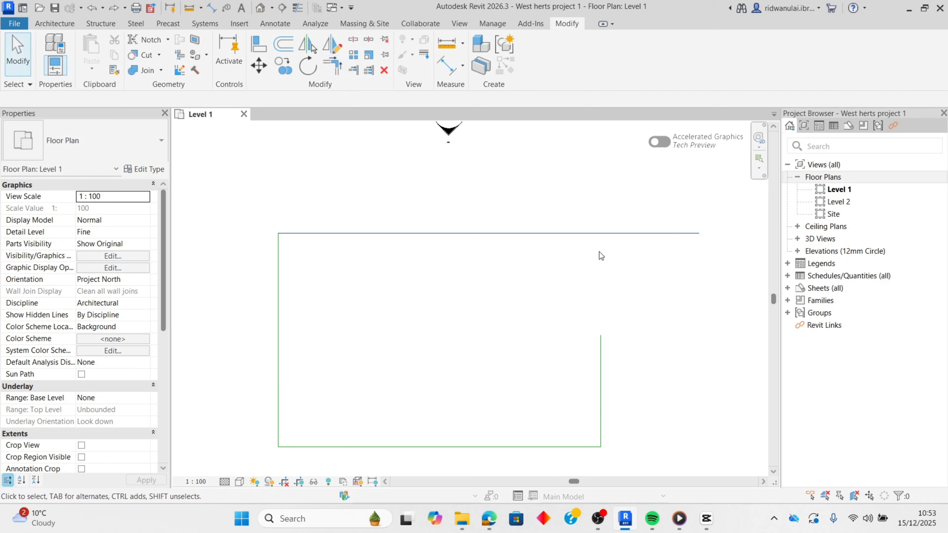
- Shorten the top line to 12100 mm, in line with the right edge, and stretch the right edge up to meet it
click(590, 233)
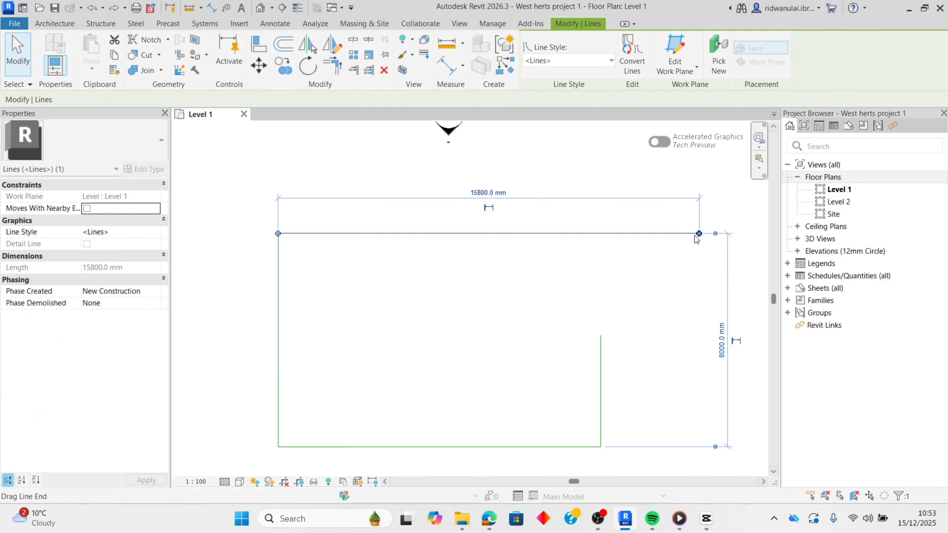
drag(699, 234, 601, 234)
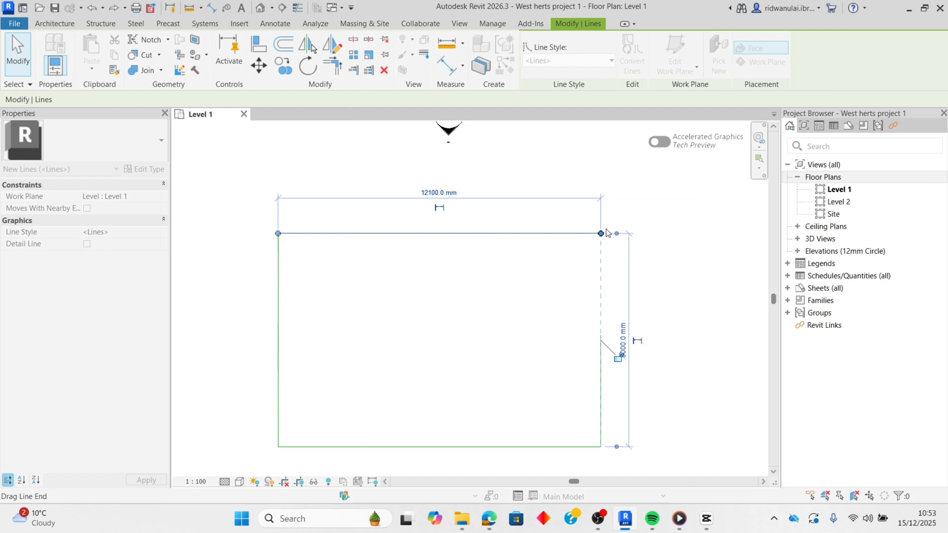
click(591, 323)
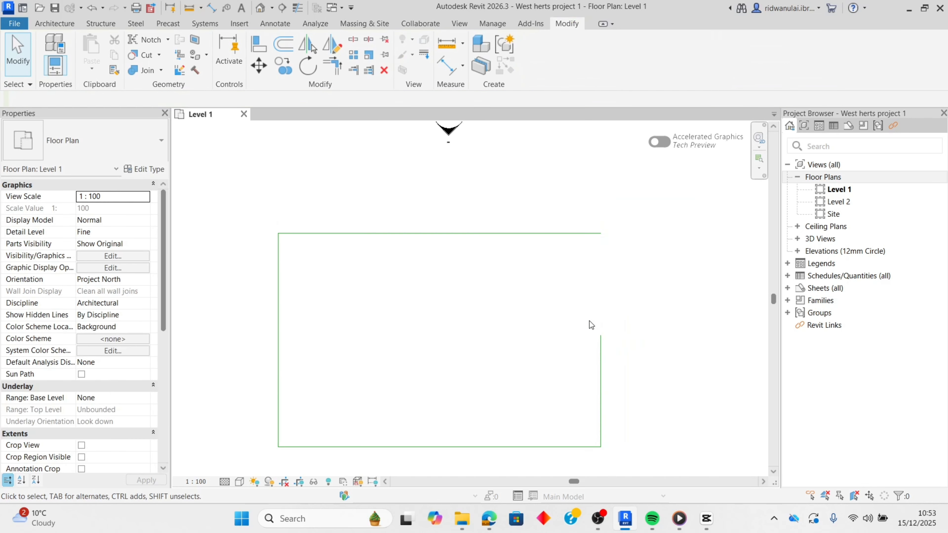
click(601, 342)
drag(602, 337, 600, 233)
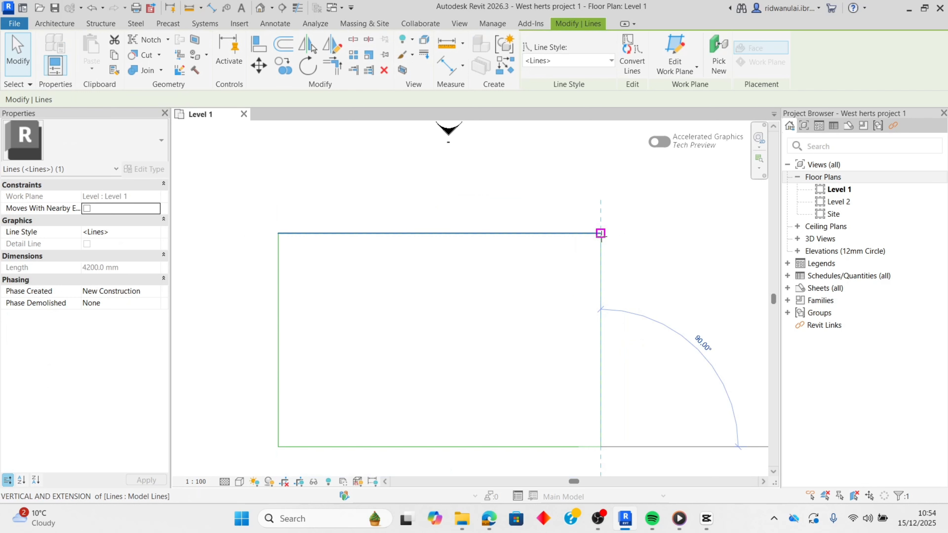
click(616, 239)
scroll(538, 326, down, 3)
scroll(523, 328, up, 3)
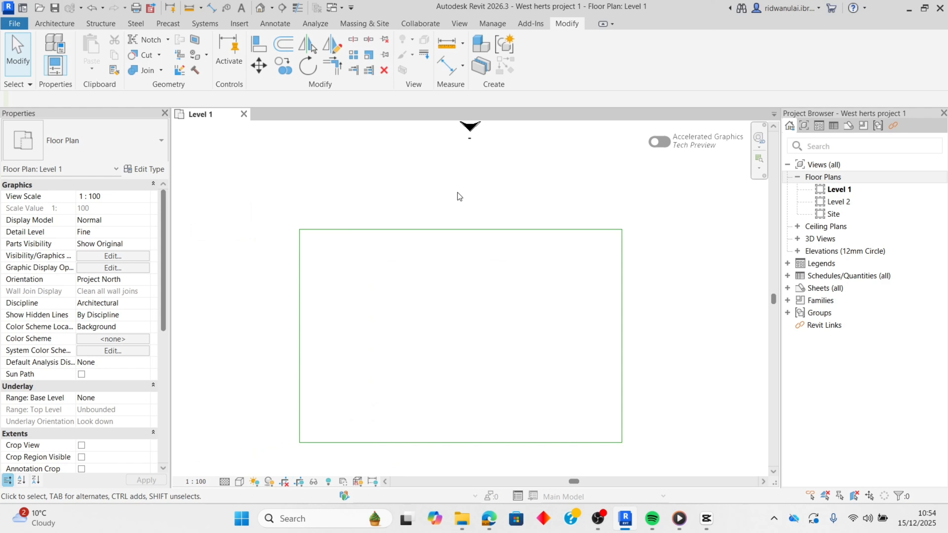
- Shorten the rectangle's right edge to about half its height, leaving a gap below the upper-right corner
scroll(451, 200, down, 2)
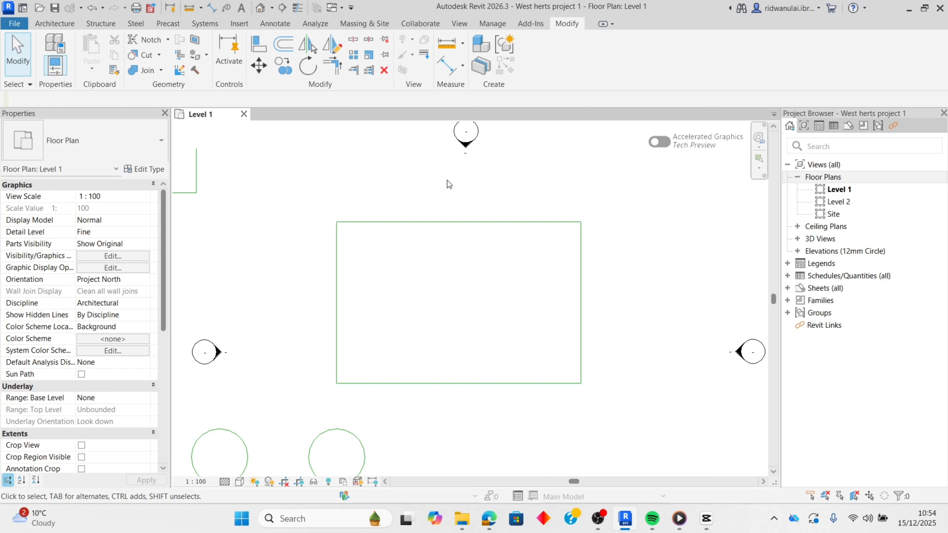
click(580, 261)
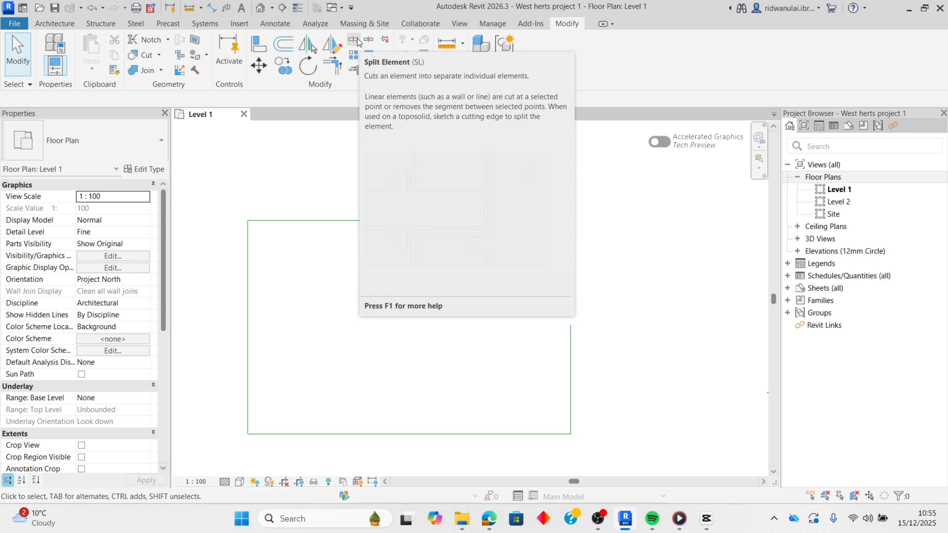
- Split the rectangle's top line at two points, 9100 mm and 5700 mm from its right end
click(353, 39)
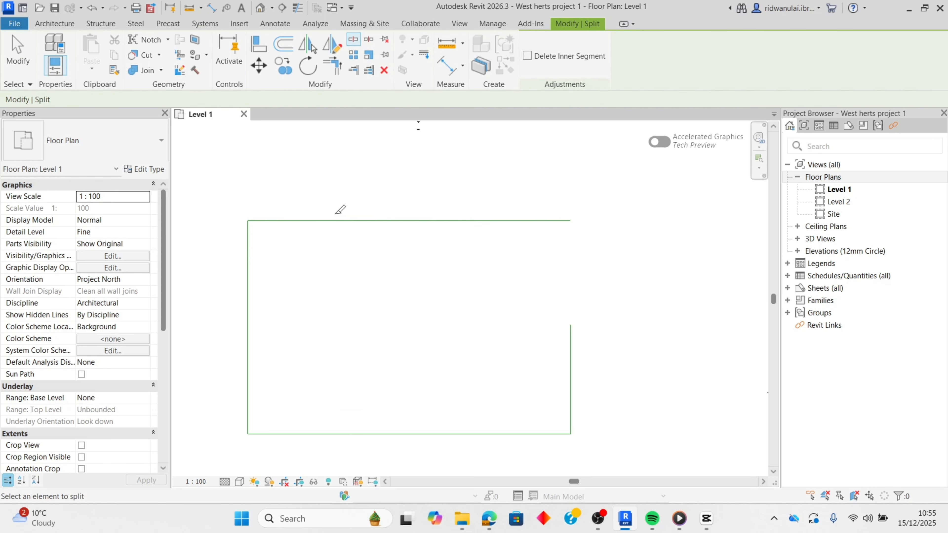
click(328, 220)
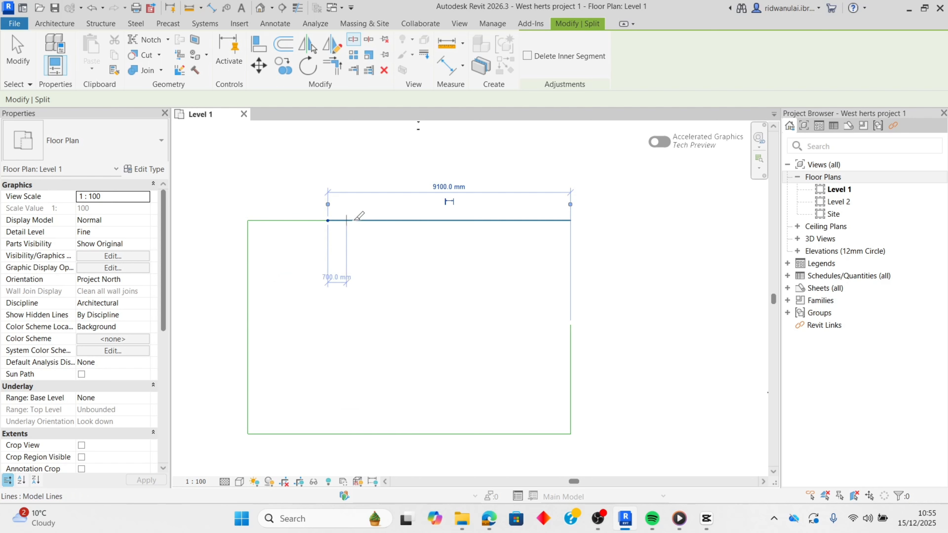
click(418, 220)
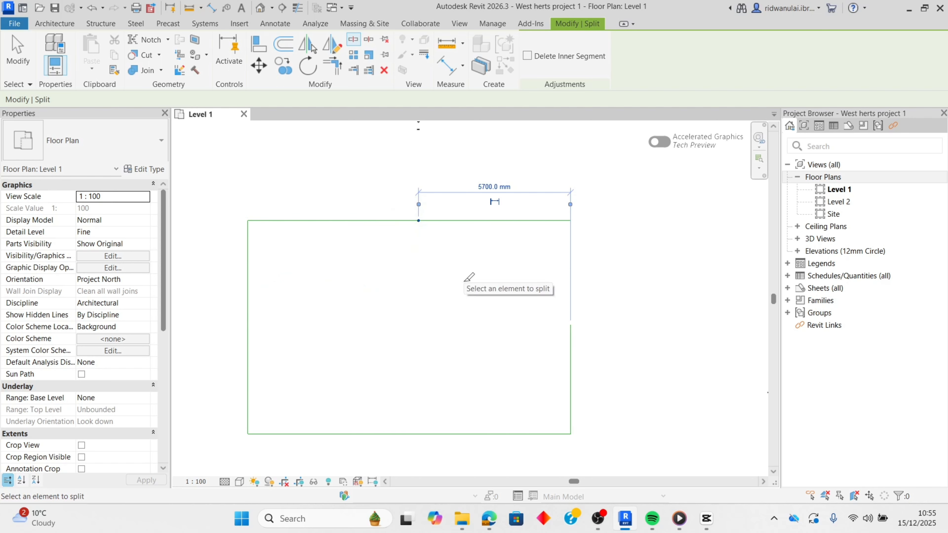
- Try Trim/Extend Single Element on the top line's segments with the left segment as reference, and save the project
key(e)
key(x)
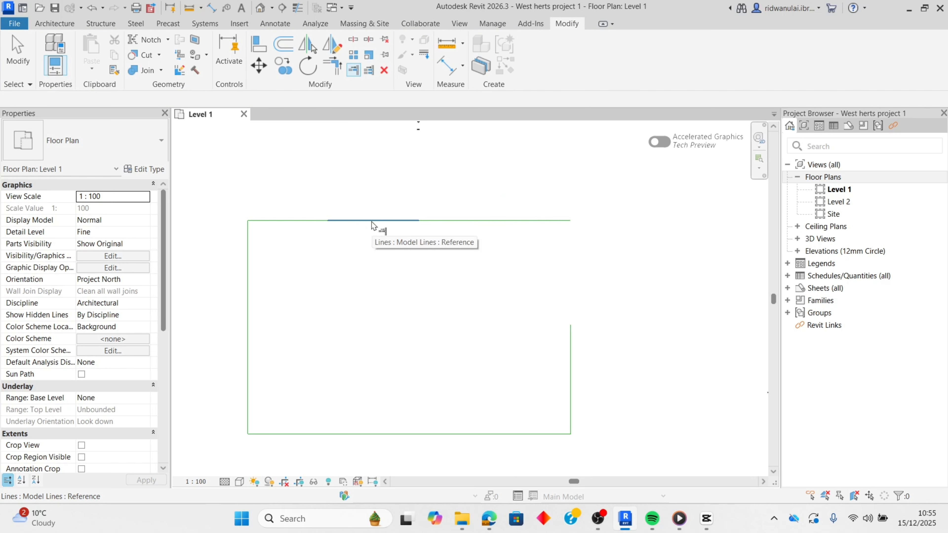
click(313, 221)
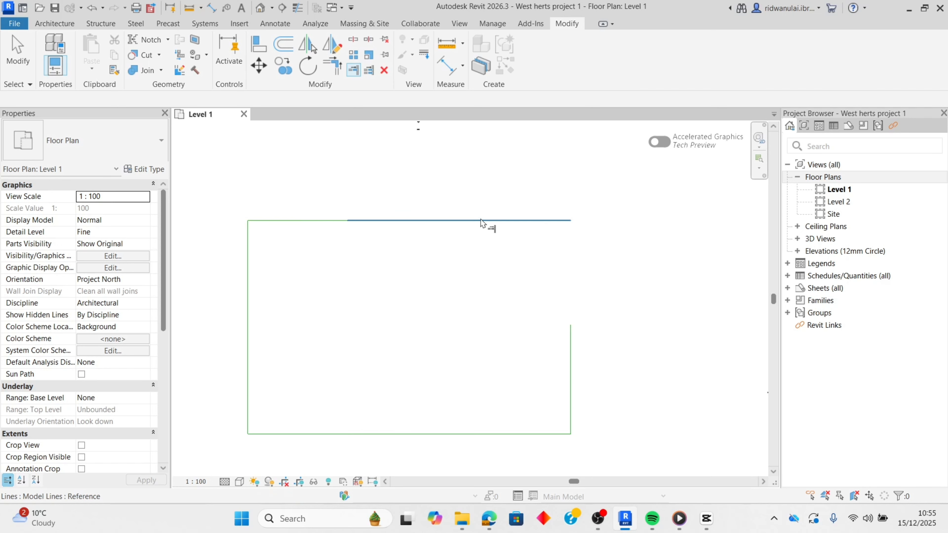
click(487, 221)
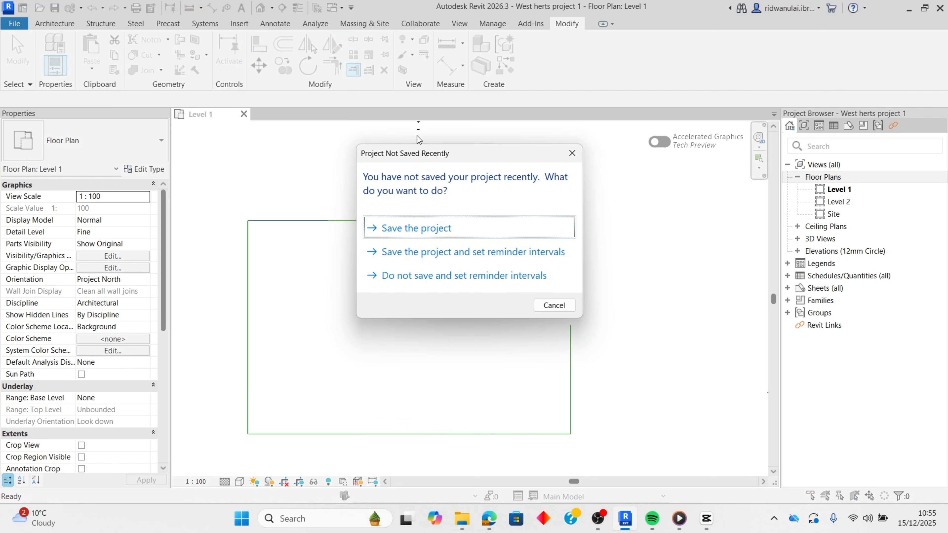
click(443, 234)
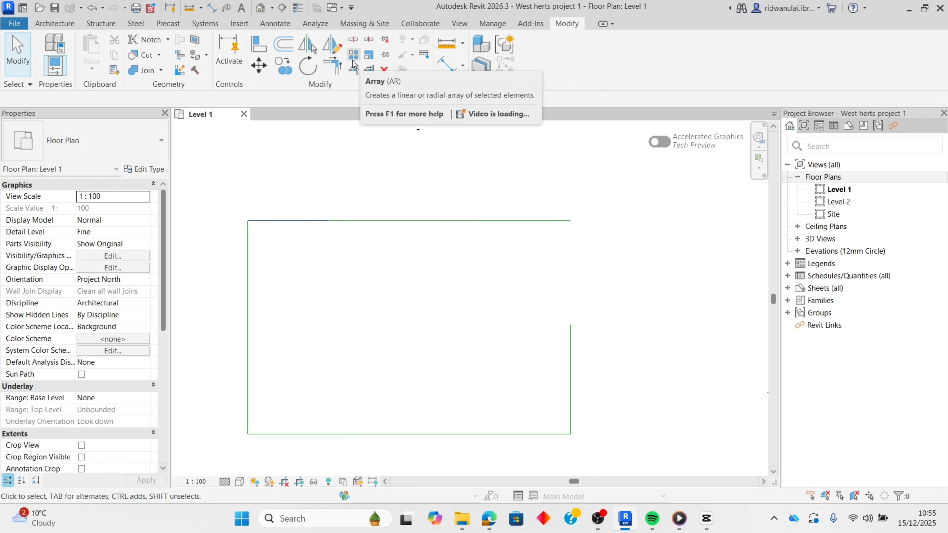
- Create a linear array of 10 from the upper-row circle below the rectangle's lower-left corner, running horizontally to the right from its centre
click(354, 60)
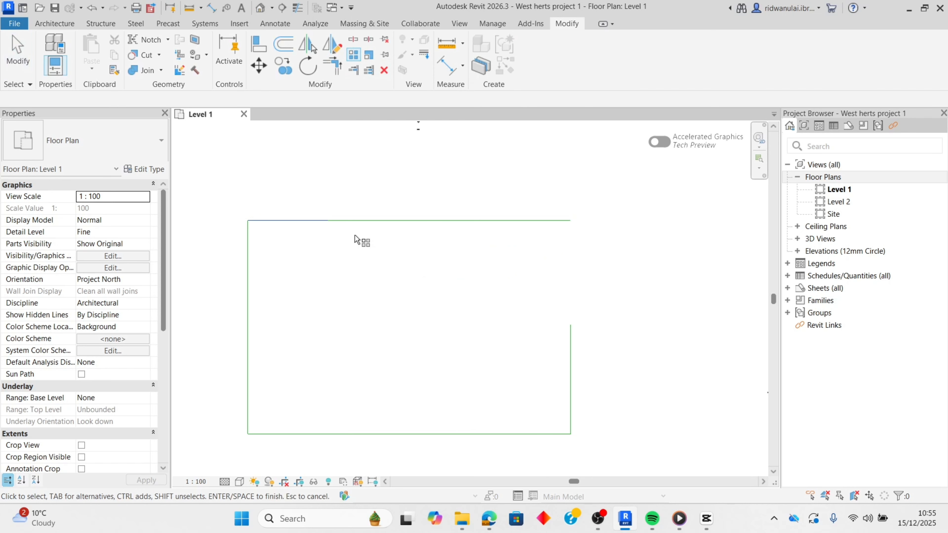
scroll(301, 266, down, 3)
middle_drag(360, 300, 396, 284)
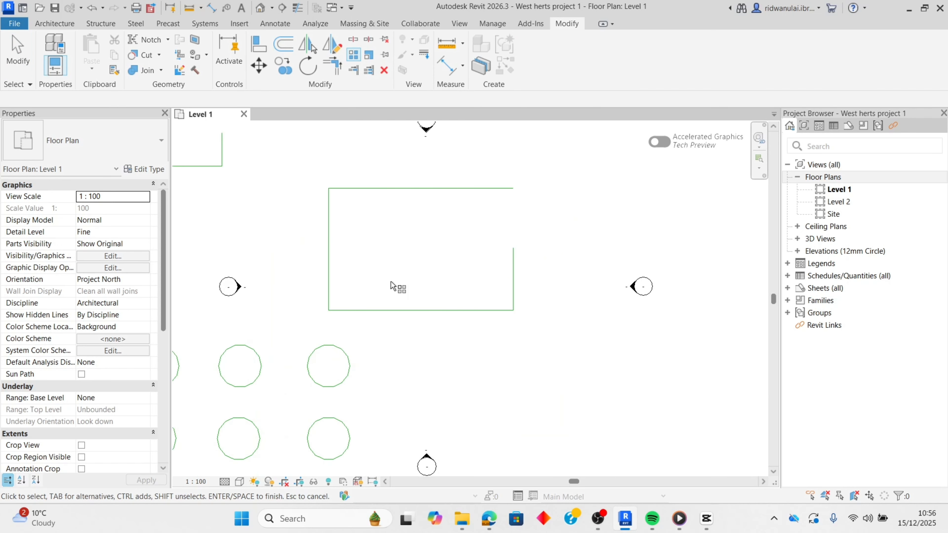
middle_drag(393, 385, 418, 337)
scroll(478, 174, down, 1)
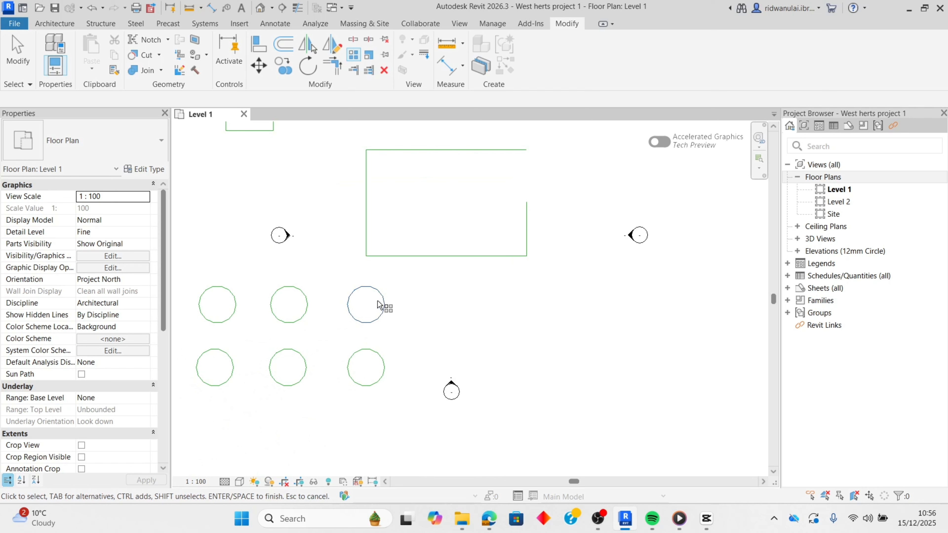
click(384, 318)
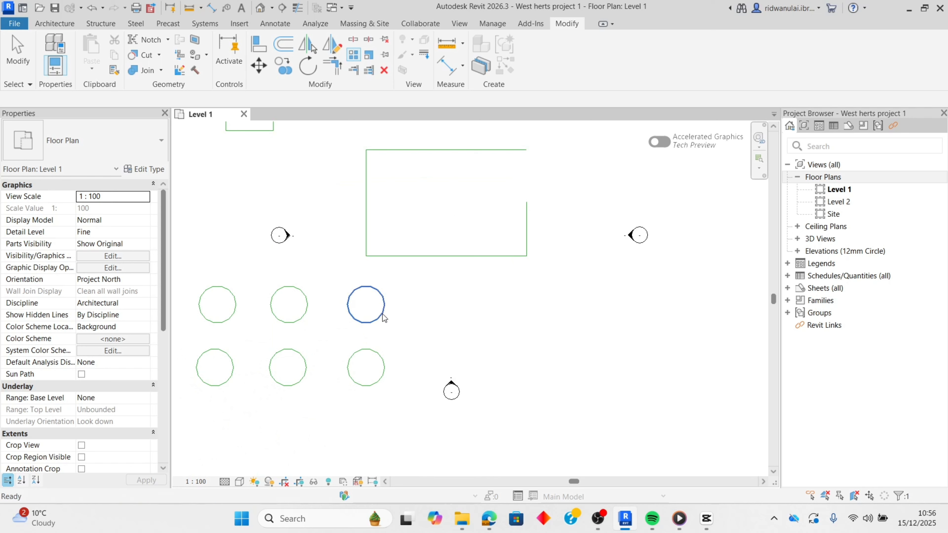
key(a)
key(r)
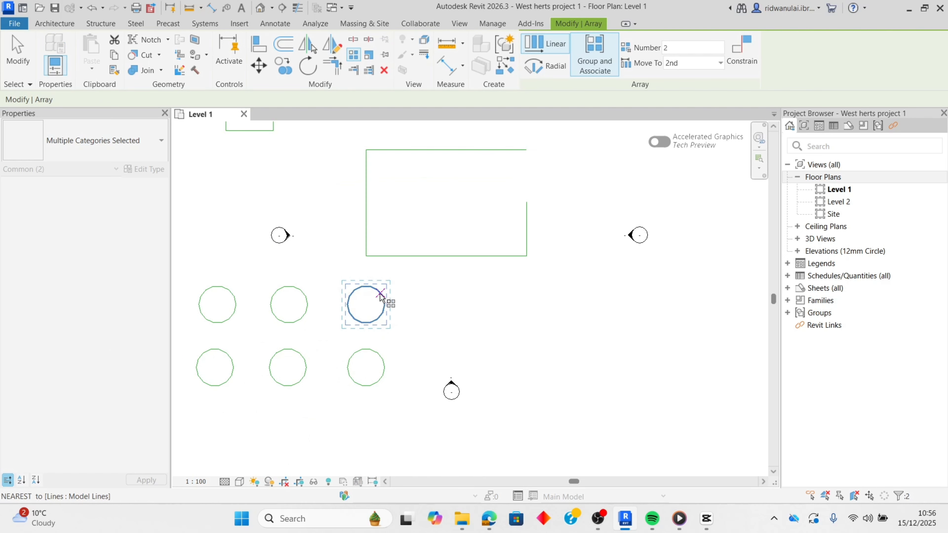
click(367, 306)
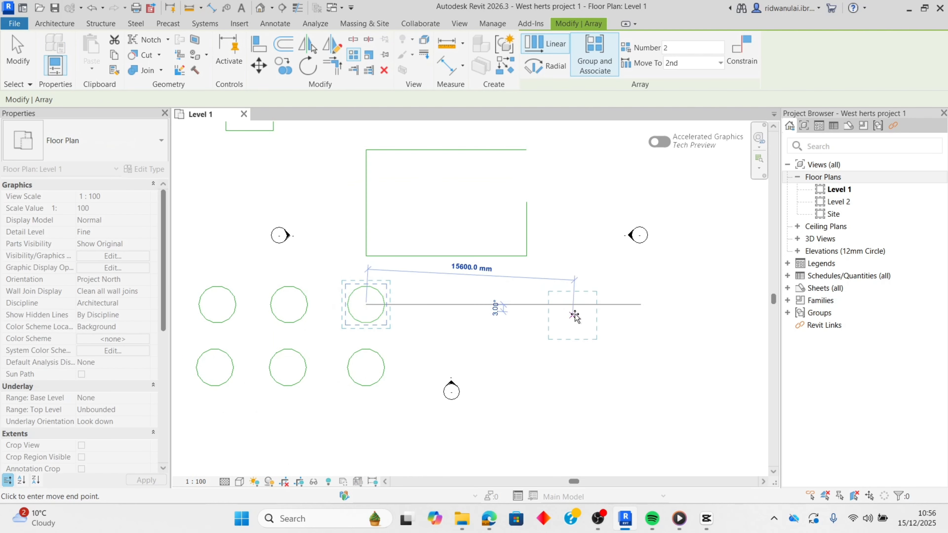
click(609, 306)
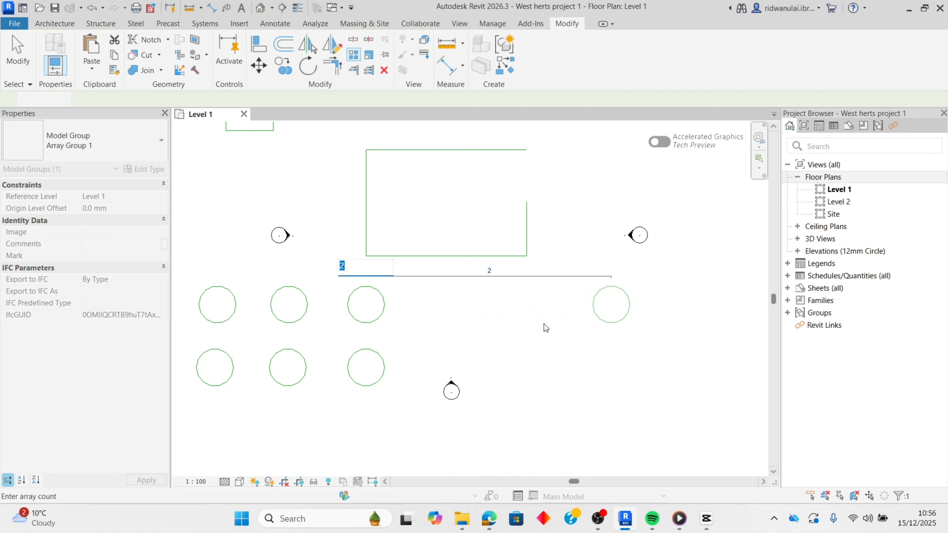
text(10)
key(Return)
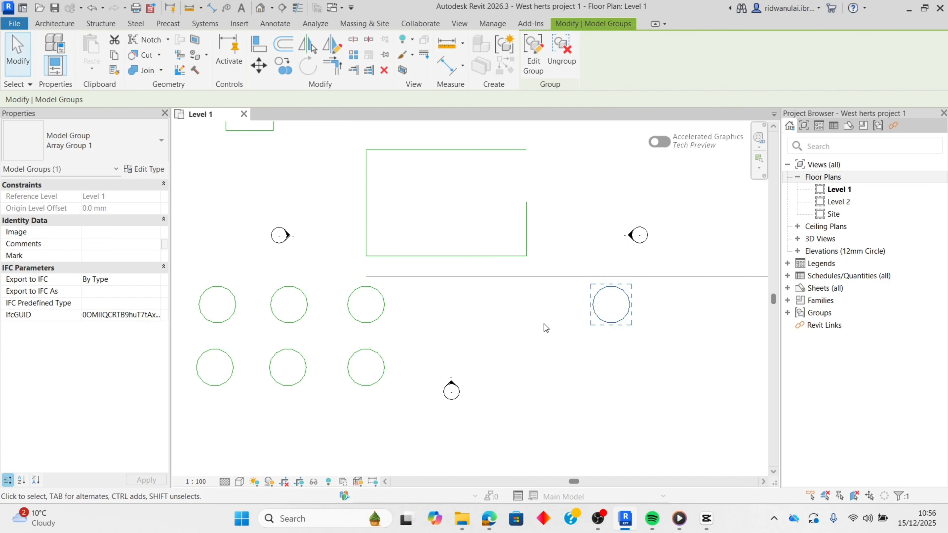
- Examine the horizontal circle array from the original circle out to its far end
scroll(544, 325, down, 3)
scroll(634, 335, down, 3)
middle_drag(670, 337, 363, 335)
scroll(399, 335, down, 2)
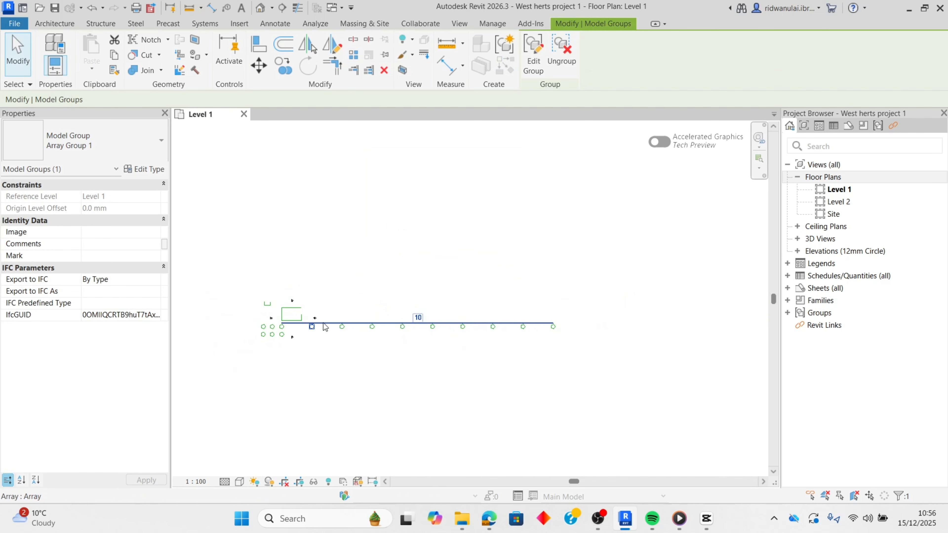
scroll(338, 334, up, 2)
scroll(340, 339, up, 2)
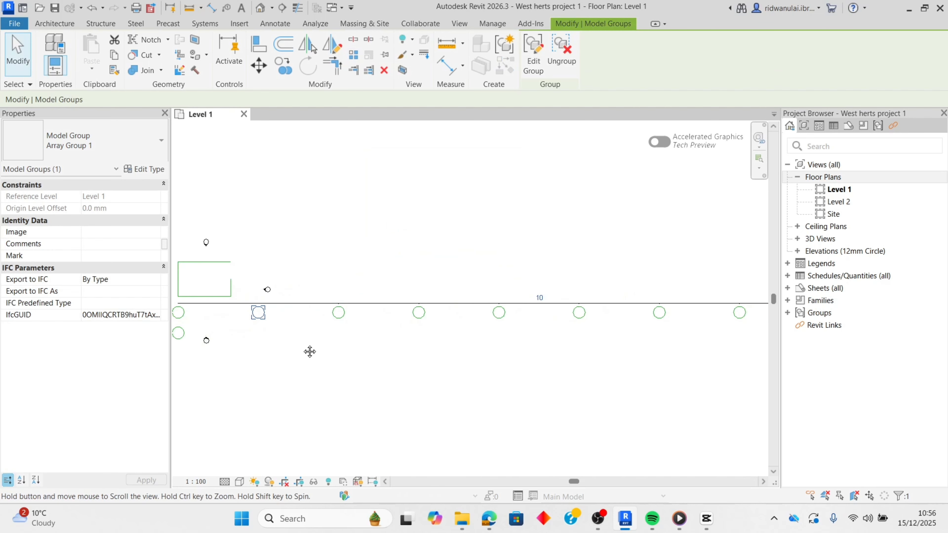
middle_drag(309, 351, 515, 353)
scroll(584, 359, up, 2)
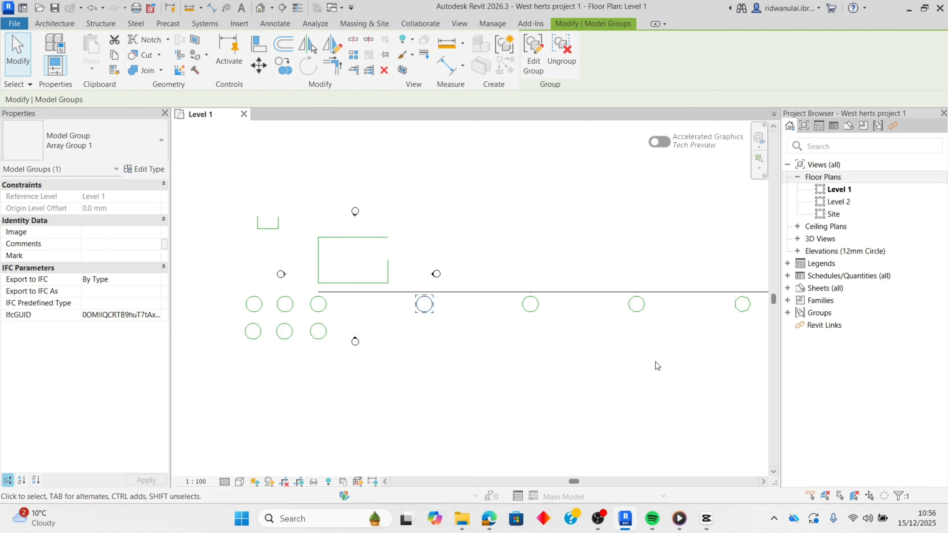
middle_drag(707, 371, 471, 364)
scroll(485, 371, down, 3)
scroll(498, 364, down, 3)
scroll(448, 358, up, 2)
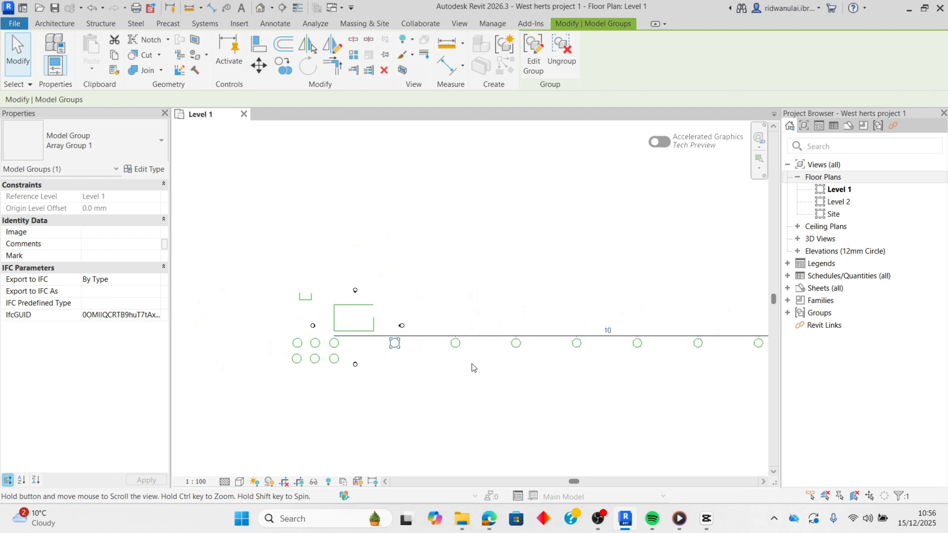
scroll(455, 375, up, 5)
scroll(373, 317, up, 4)
scroll(372, 317, up, 1)
middle_drag(387, 324, 595, 281)
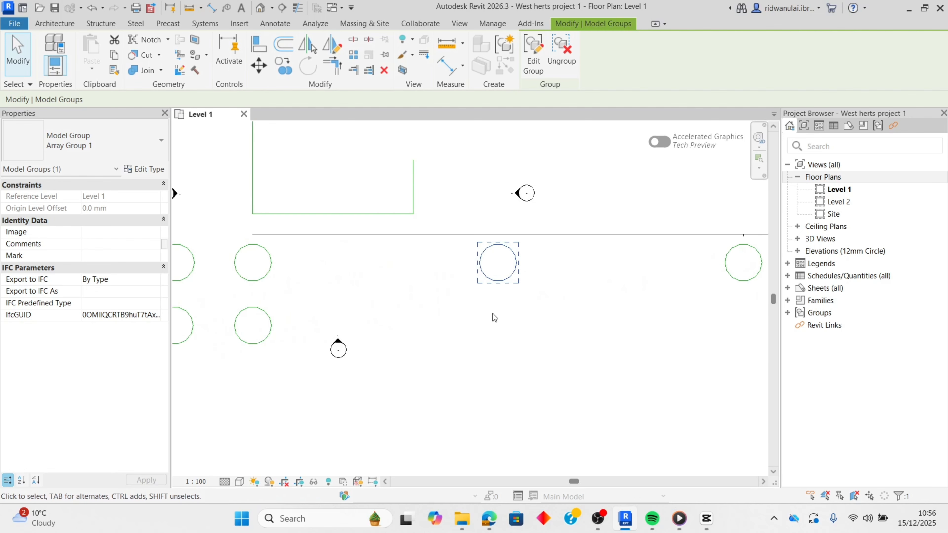
scroll(478, 322, down, 3)
click(478, 322)
- Create a linear array of 5 from the same circle, running vertically down from its centre past the circle below
scroll(381, 347, down, 2)
scroll(443, 328, up, 3)
middle_drag(418, 318, 497, 342)
scroll(428, 310, up, 1)
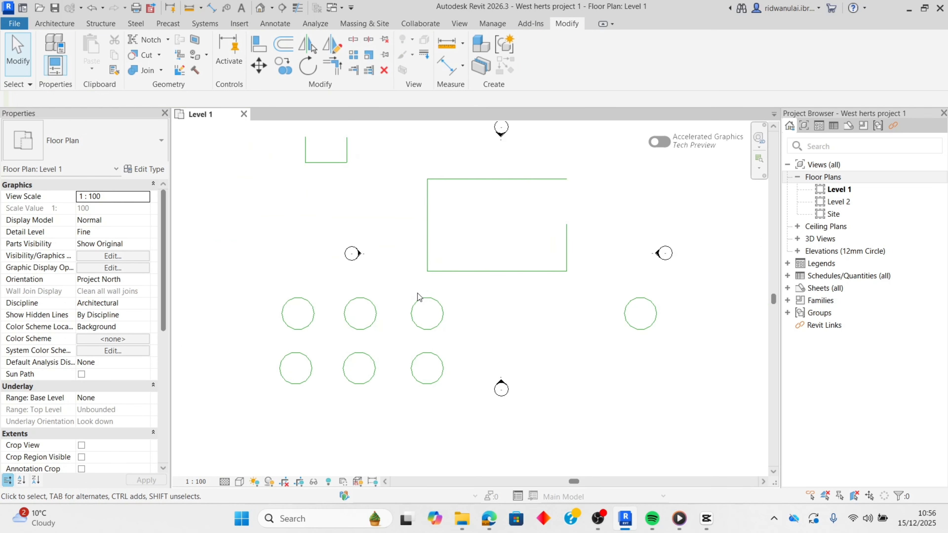
click(414, 308)
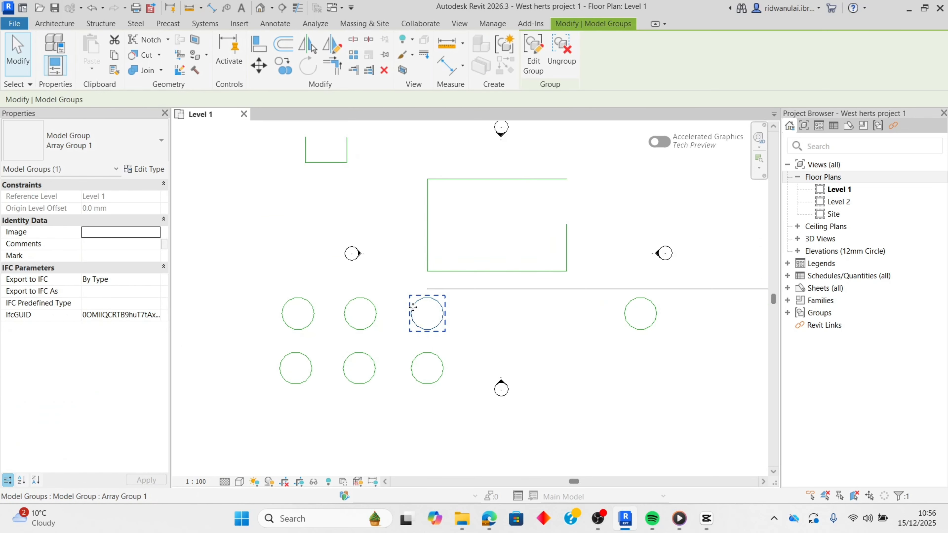
click(353, 54)
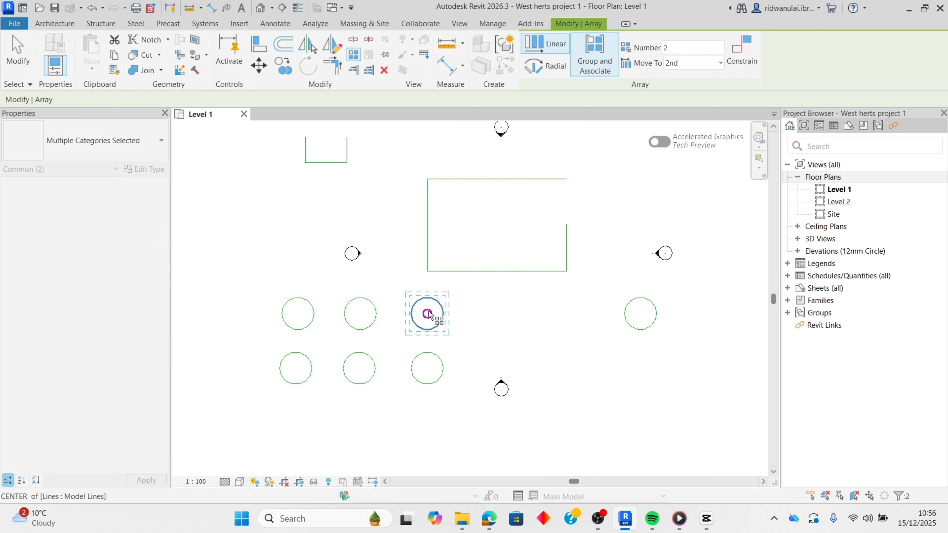
click(428, 315)
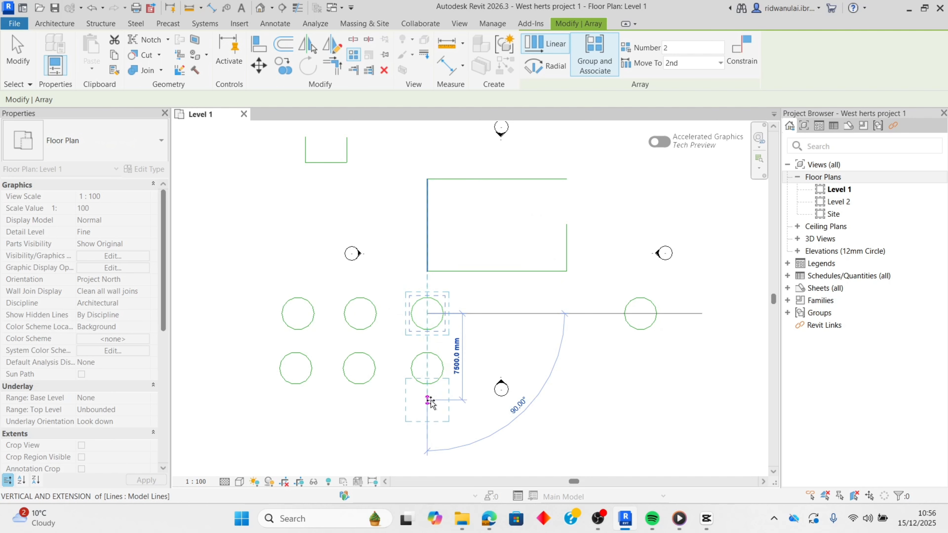
scroll(430, 404, down, 2)
middle_drag(439, 409, 441, 277)
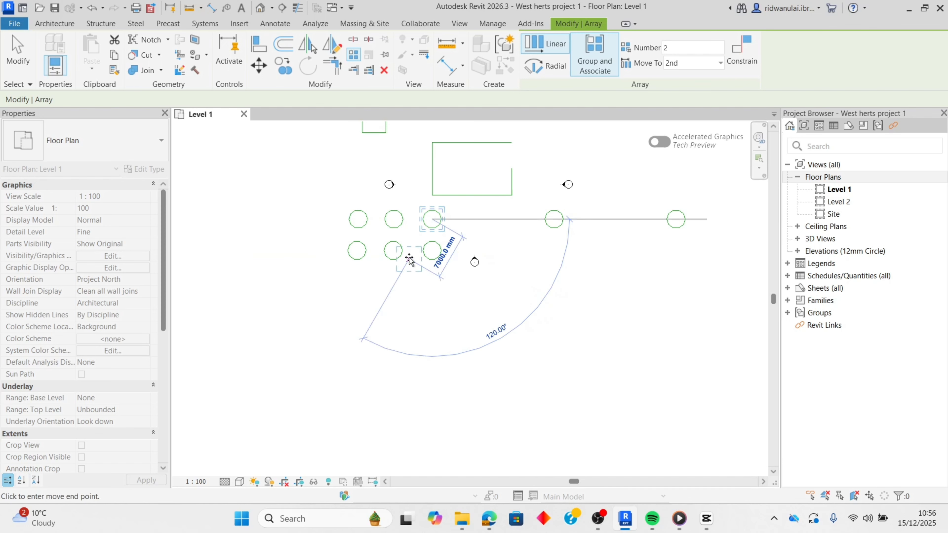
click(432, 354)
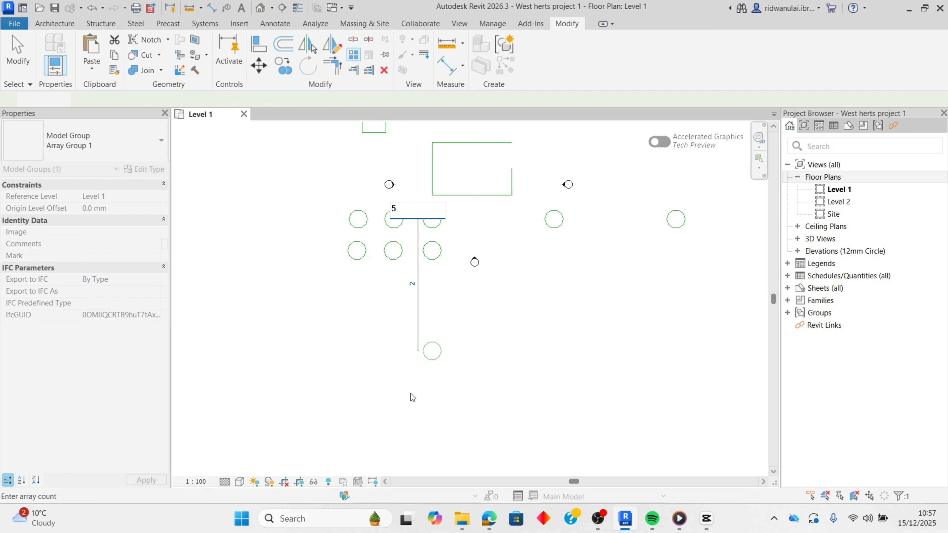
key(Return)
scroll(472, 386, down, 2)
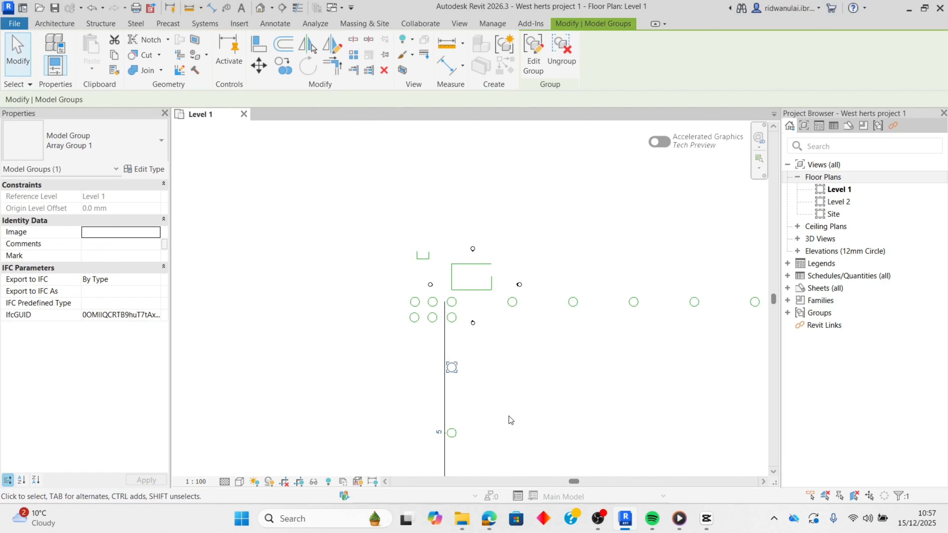
scroll(509, 417, down, 3)
middle_drag(499, 418, 461, 293)
scroll(462, 327, up, 2)
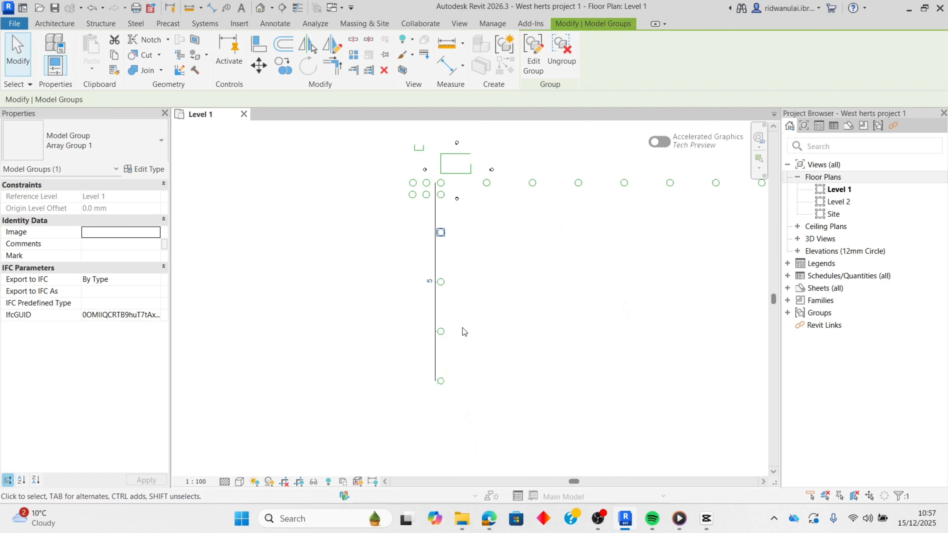
scroll(462, 327, up, 3)
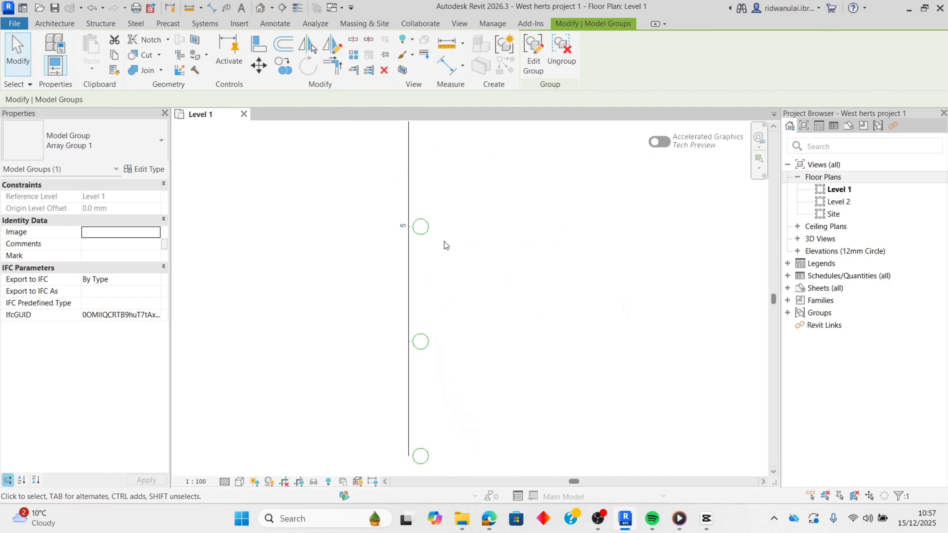
scroll(446, 254, up, 3)
key(Escape)
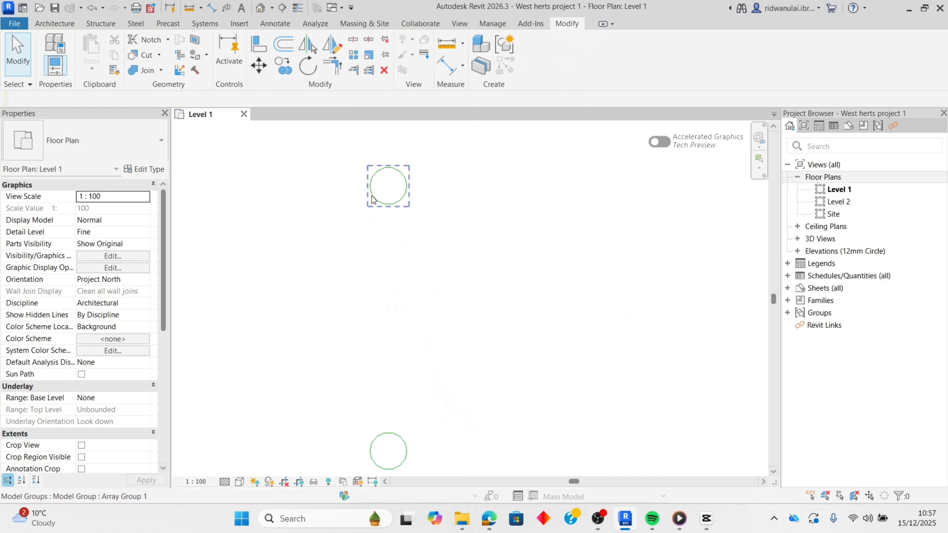
- Delete the four arrayed circles in the vertical column below the original two rows of circles
scroll(425, 246, down, 5)
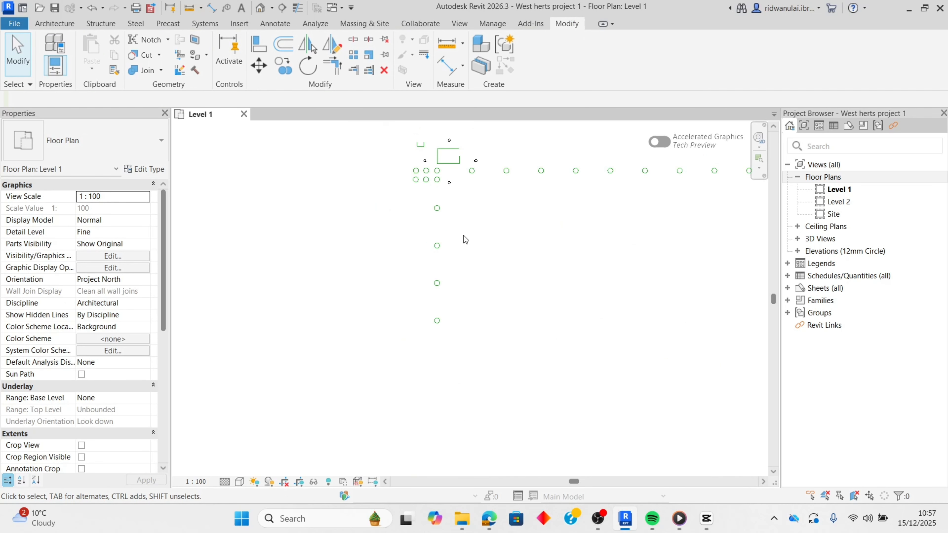
middle_drag(462, 240, 432, 317)
scroll(432, 318, up, 3)
middle_drag(403, 221, 352, 267)
scroll(457, 287, down, 5)
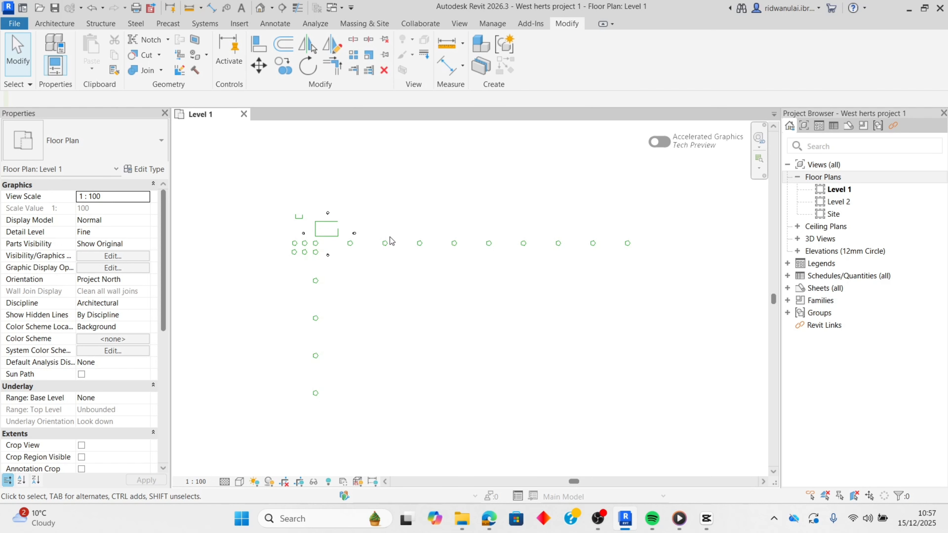
drag(341, 418, 303, 239)
click(383, 71)
- Delete the eight rightmost circles of the horizontal array, keeping only the copy nearest the original circle
drag(670, 284, 439, 201)
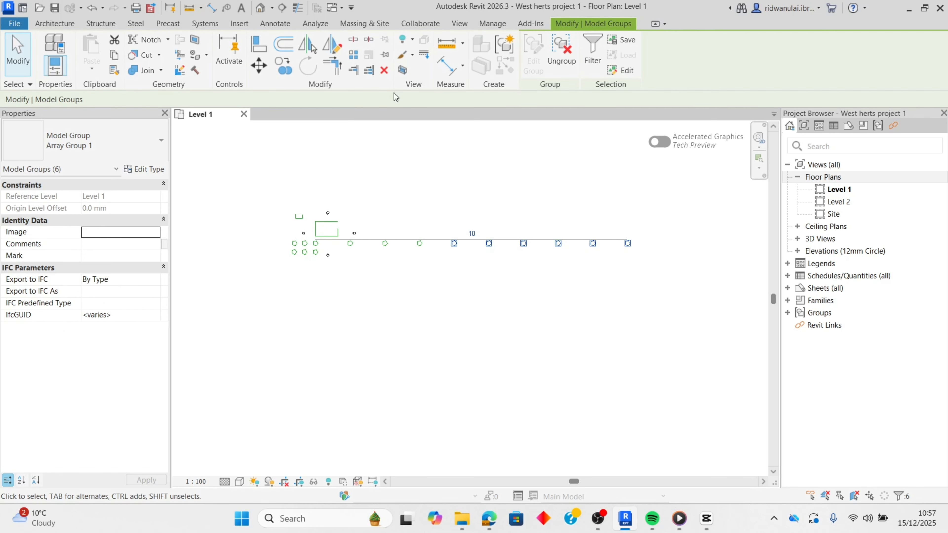
click(384, 70)
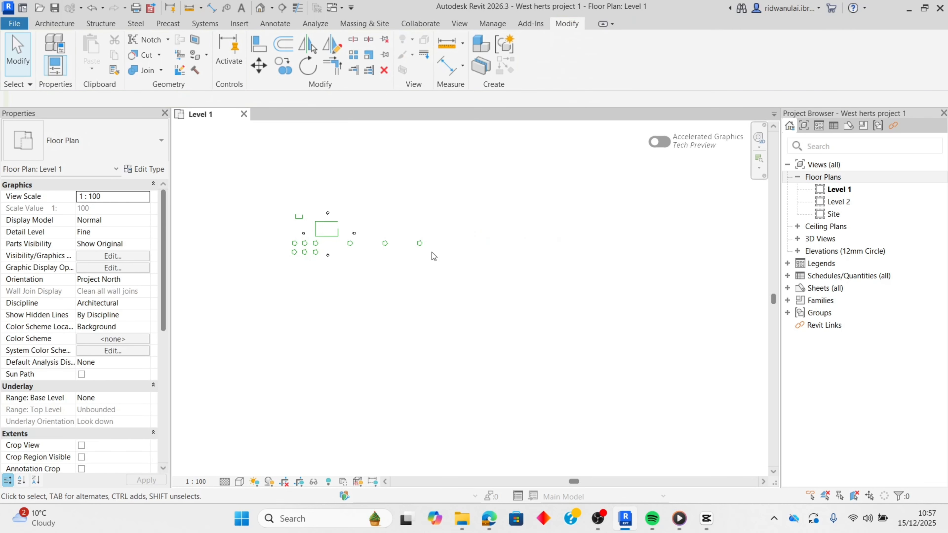
scroll(394, 289, up, 2)
middle_drag(336, 196, 449, 294)
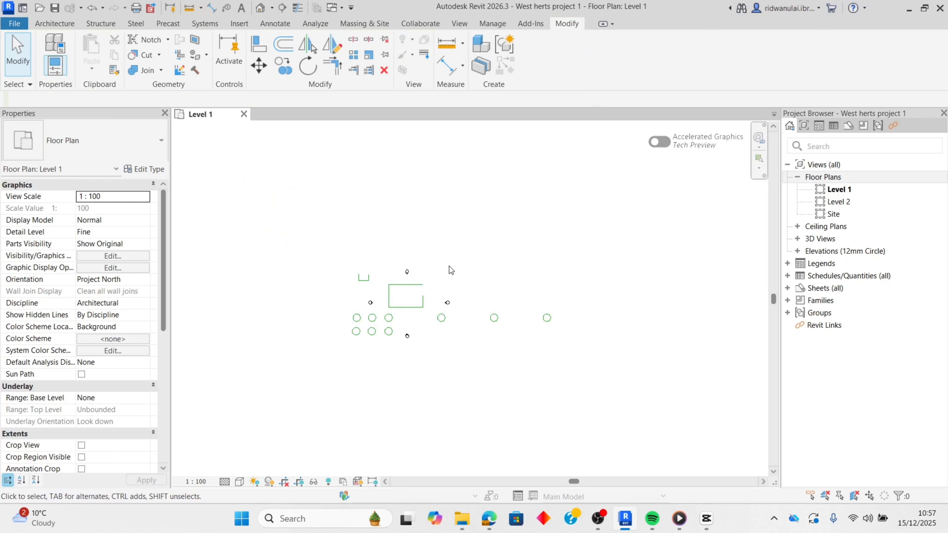
drag(460, 298, 446, 299)
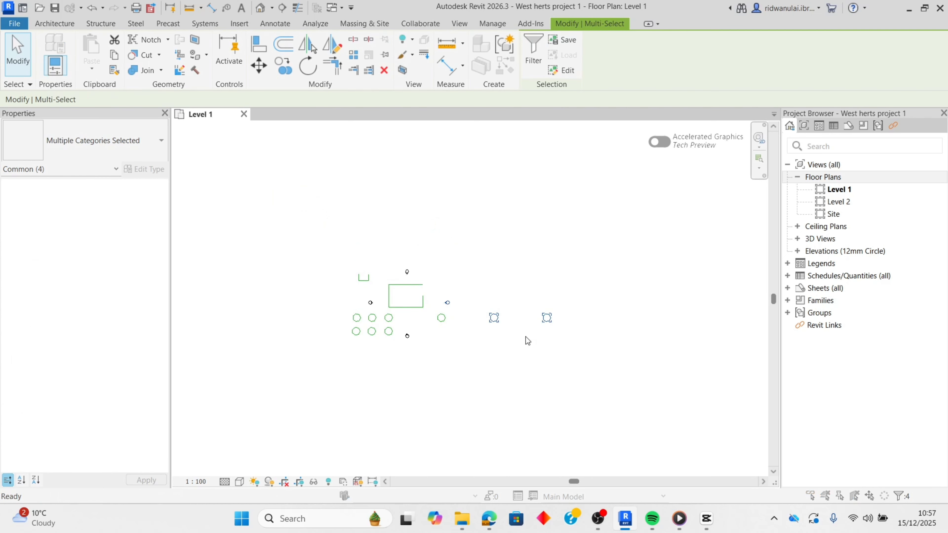
key(Delete)
click(531, 306)
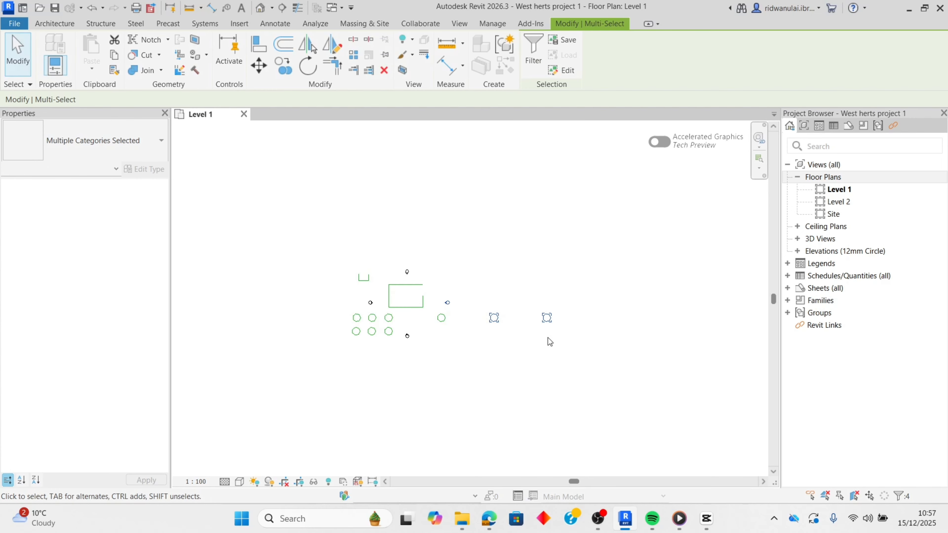
drag(584, 350, 488, 304)
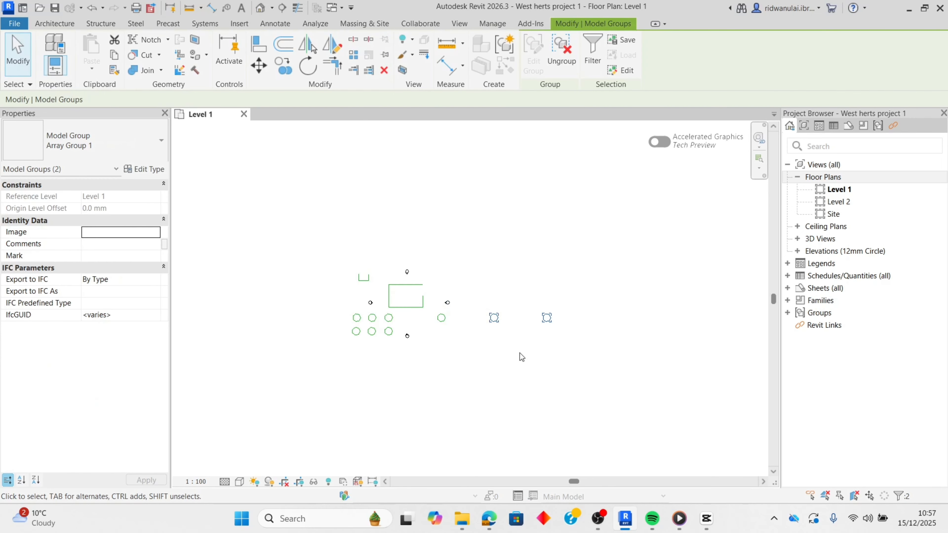
key(Delete)
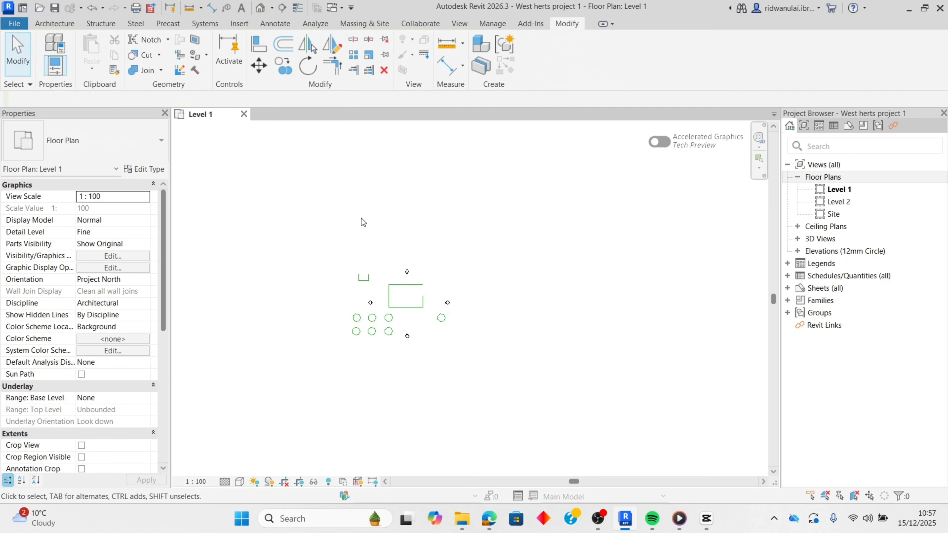
scroll(372, 235, up, 2)
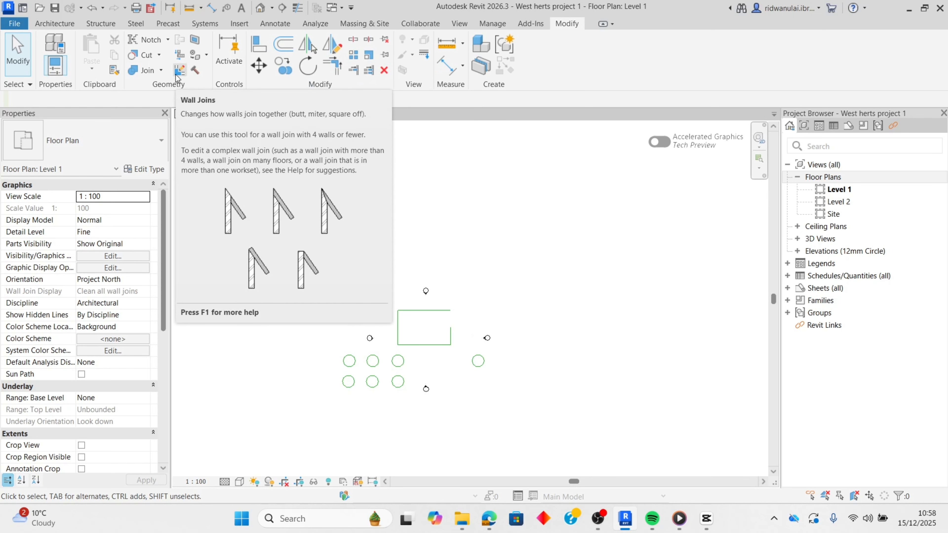
scroll(411, 327, up, 2)
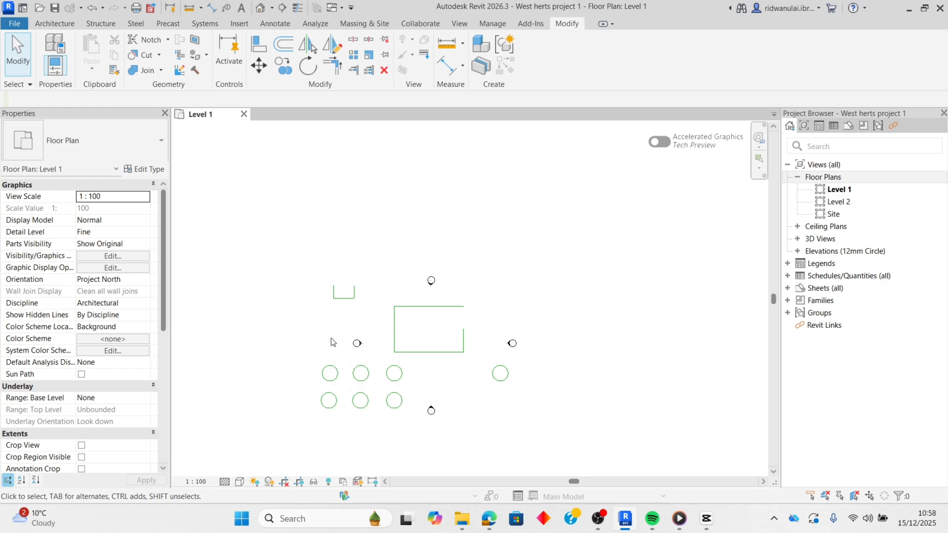
scroll(221, 180, up, 2)
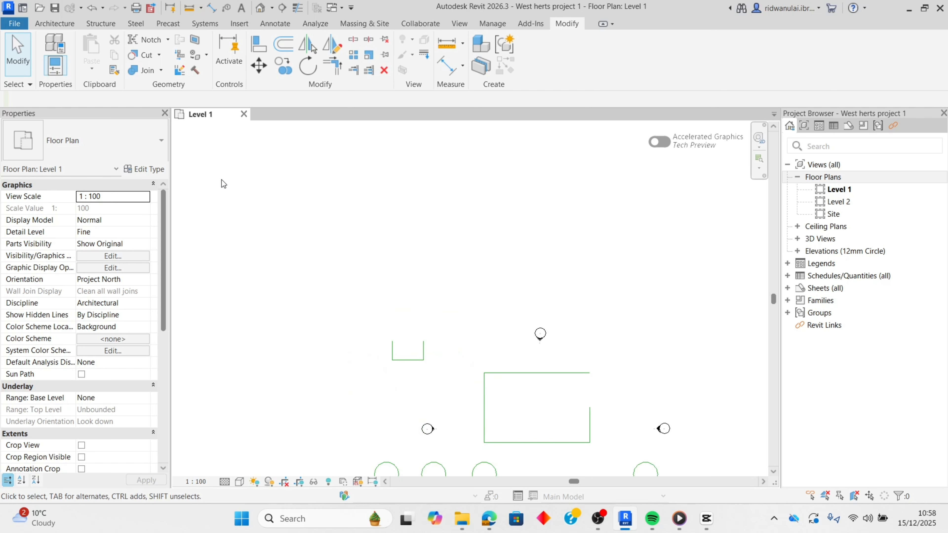
- Mark the open rectangle's left, bottom and top lines as demolished with the Demolish tool, and undo the demolition
click(195, 69)
scroll(448, 383, up, 3)
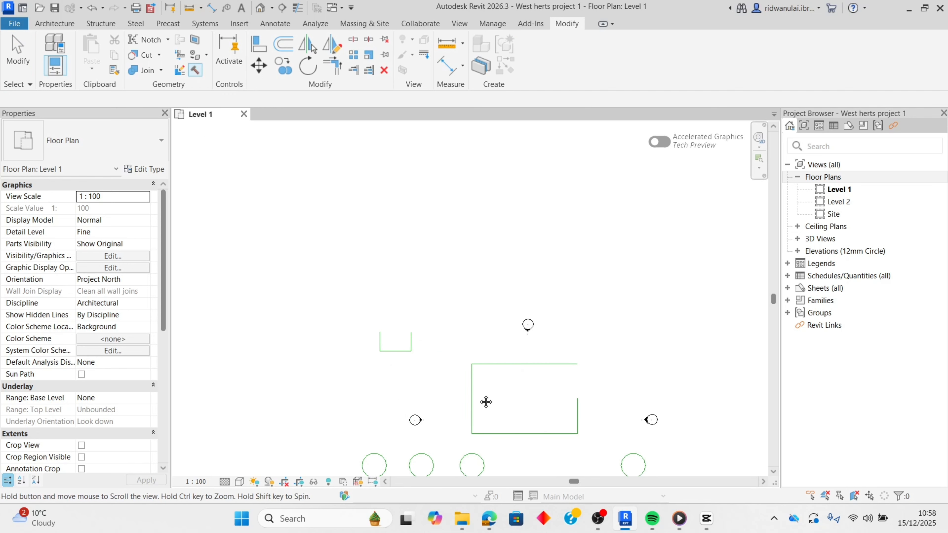
scroll(407, 273, up, 1)
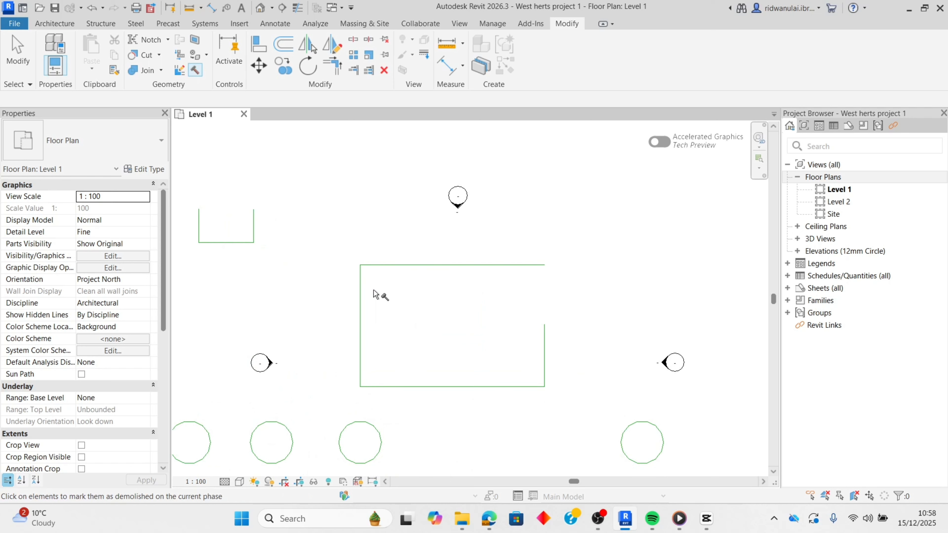
click(361, 323)
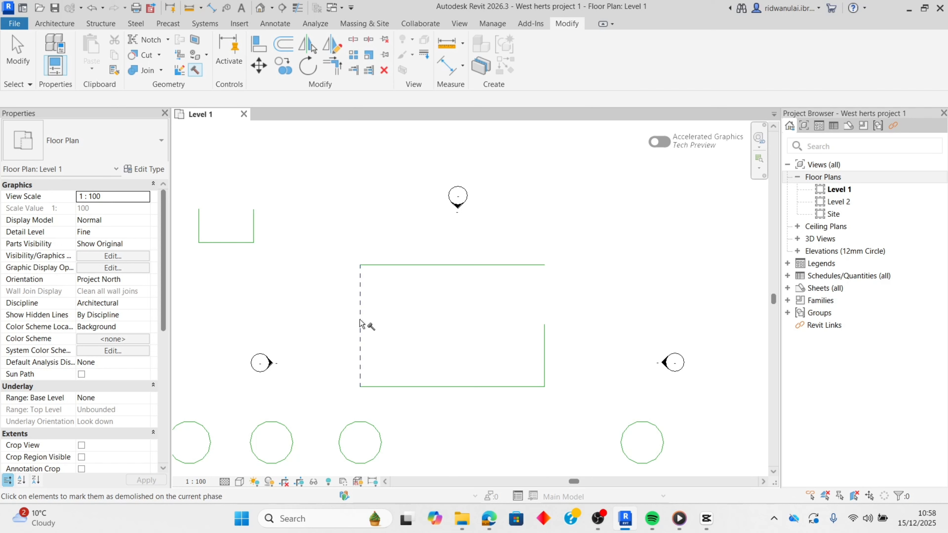
click(387, 388)
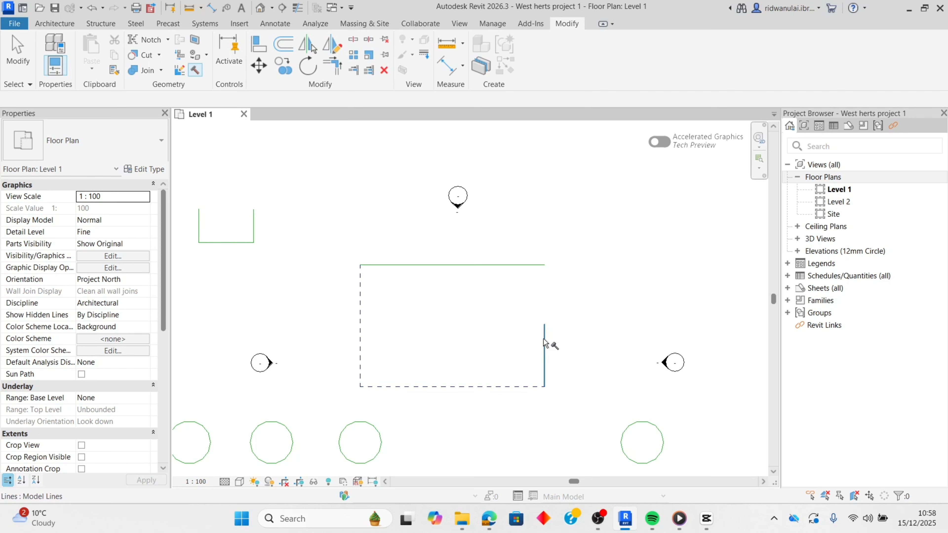
click(479, 266)
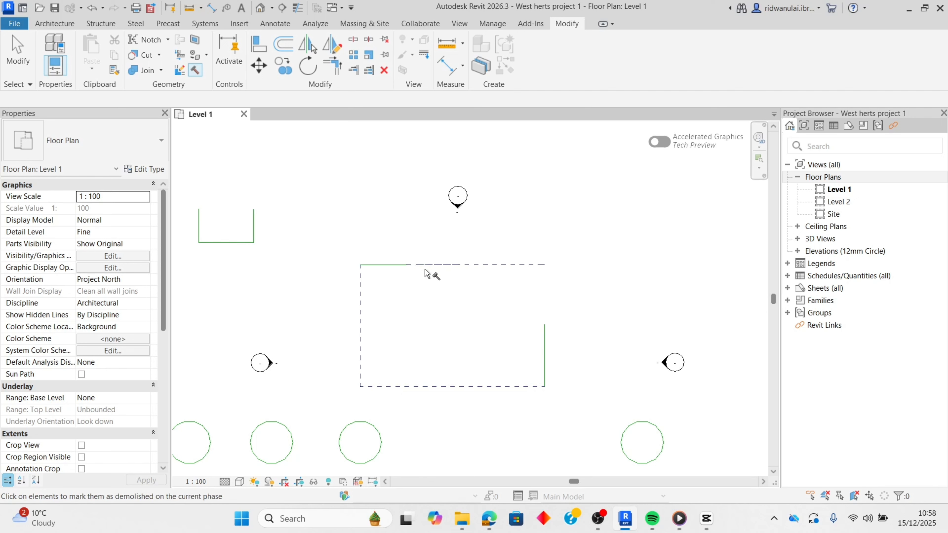
click(387, 266)
click(384, 265)
key(ctrl+z)
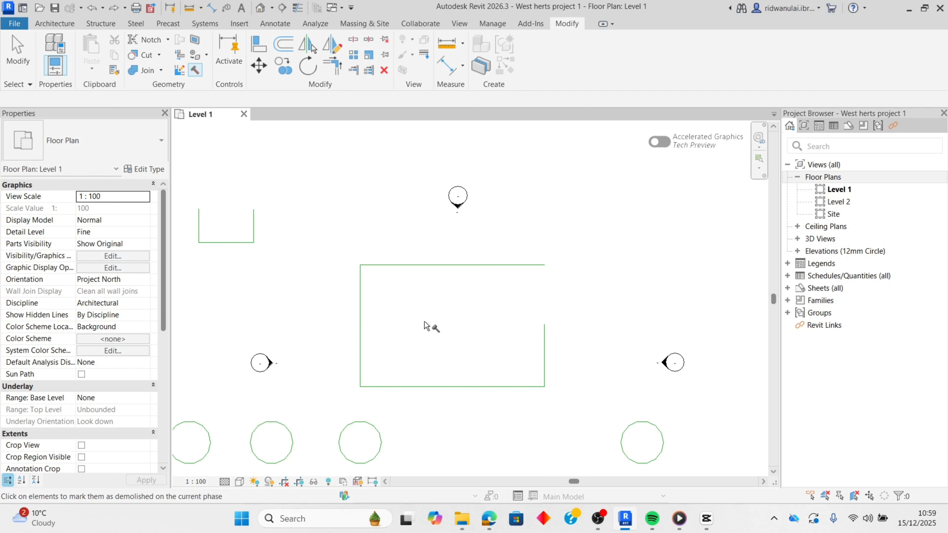
key(Escape)
- Measure the open rectangle's left side between its upper and lower endpoints with Measure Between Two References
scroll(433, 318, up, 2)
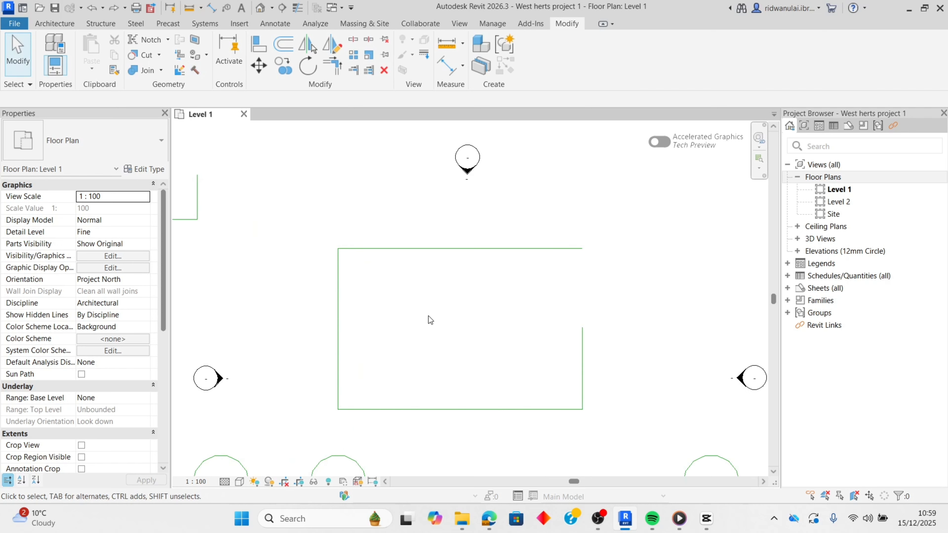
middle_drag(429, 314, 438, 243)
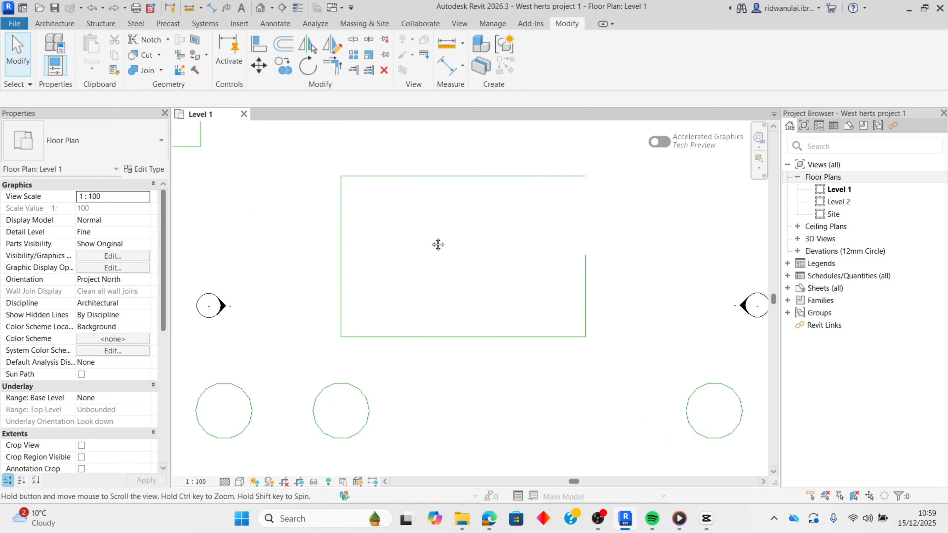
click(462, 47)
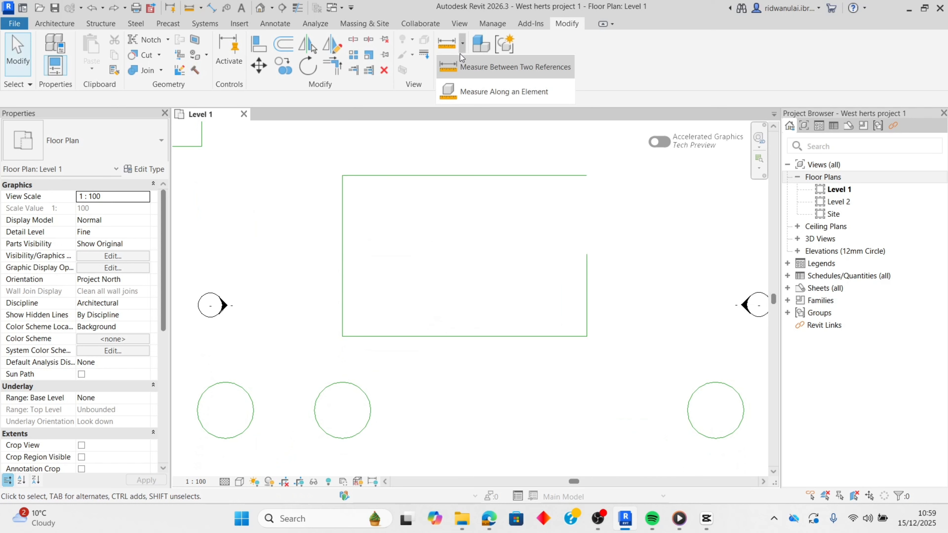
click(454, 64)
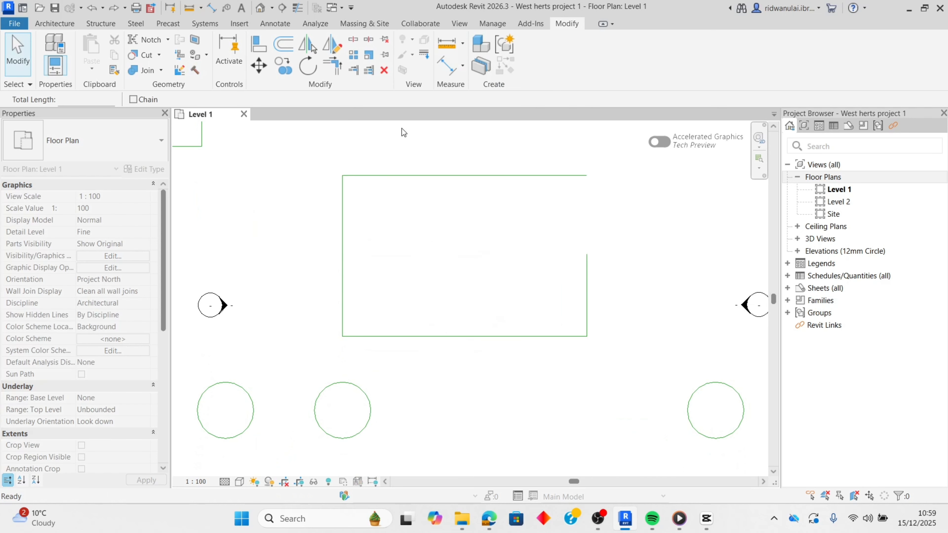
click(342, 176)
click(342, 336)
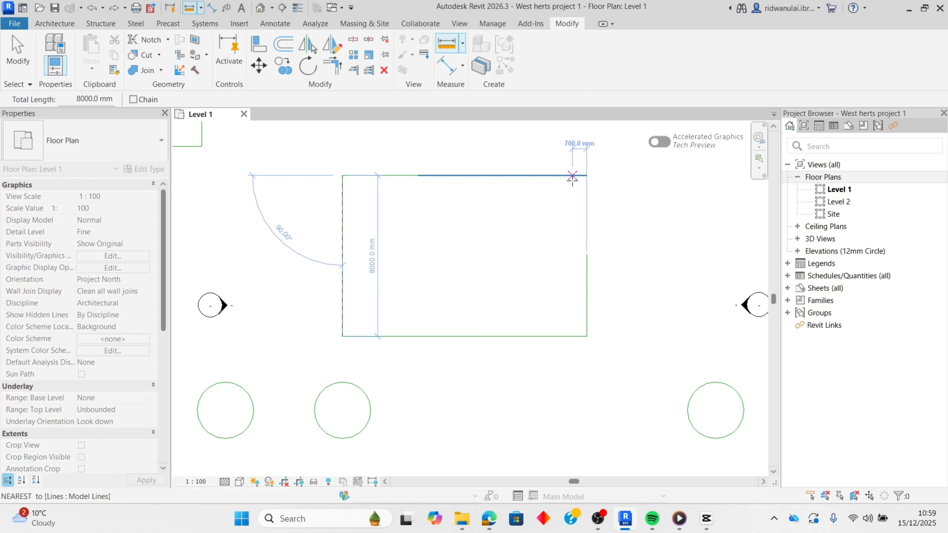
- Measure the rectangle's diagonal from its upper-left to lower-right corner, and the opening in its right side
click(343, 176)
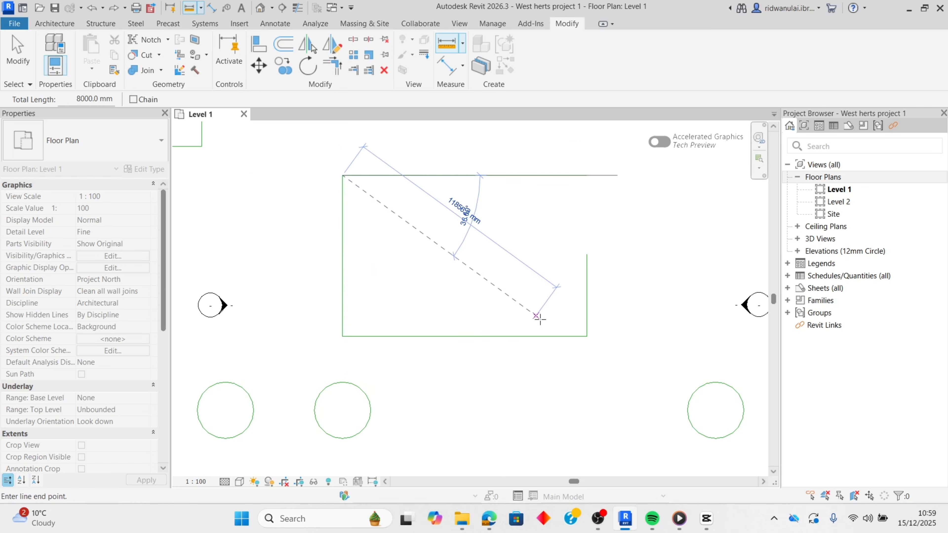
click(587, 336)
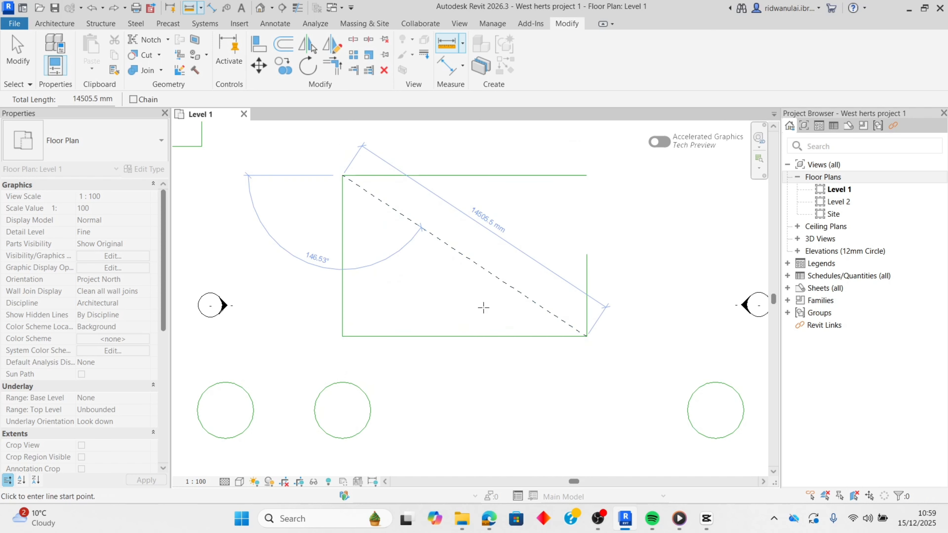
click(587, 175)
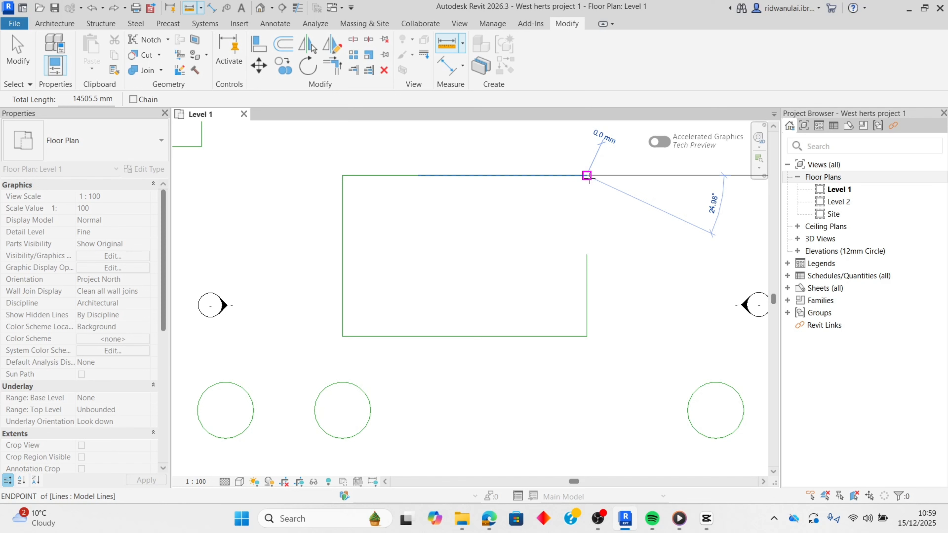
click(587, 254)
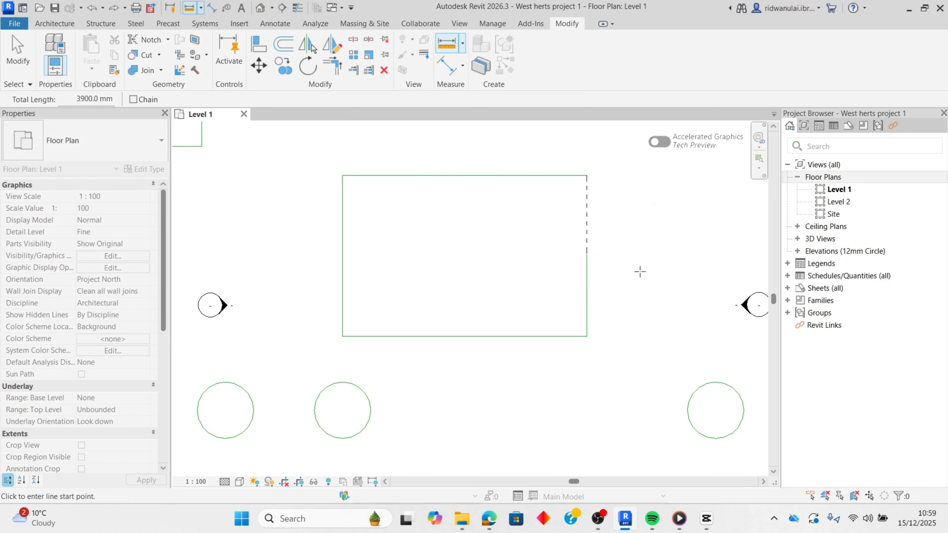
key(Escape)
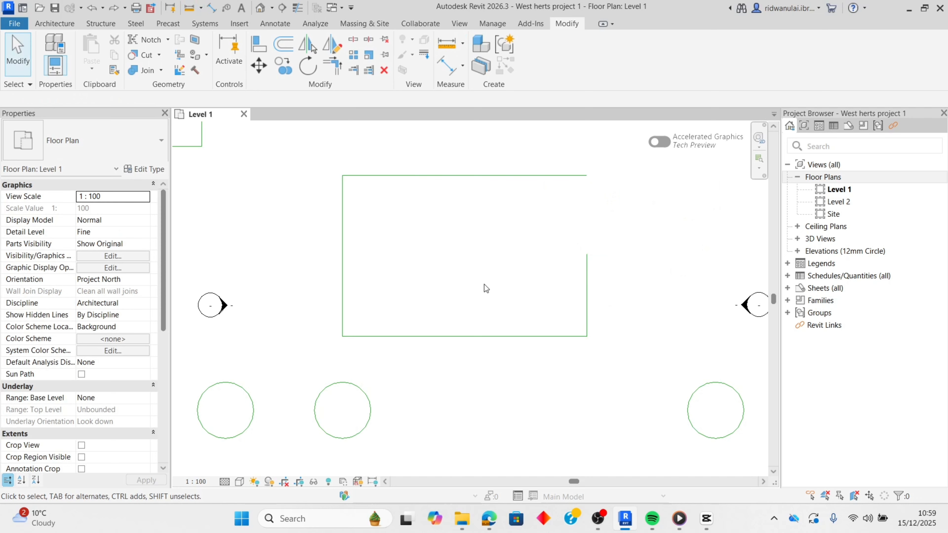
scroll(484, 290, down, 3)
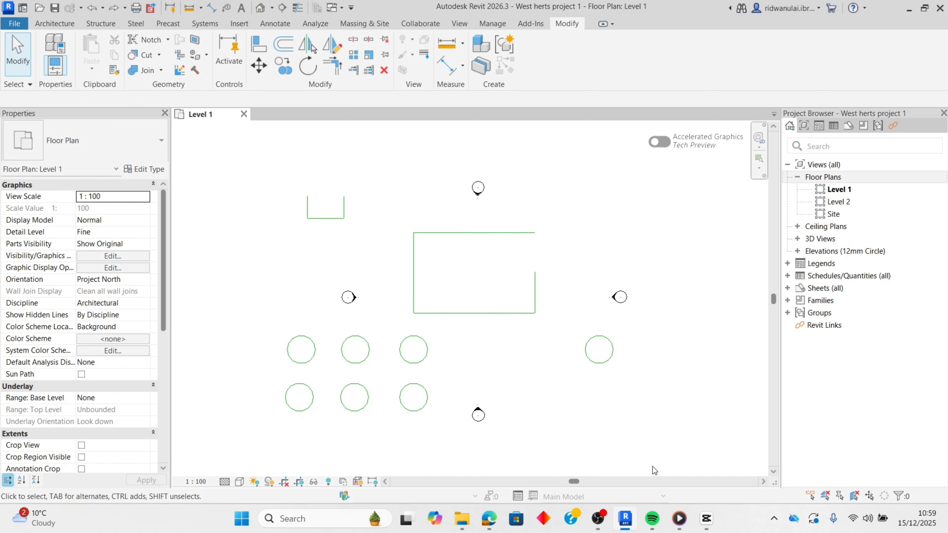
scroll(525, 406, down, 2)
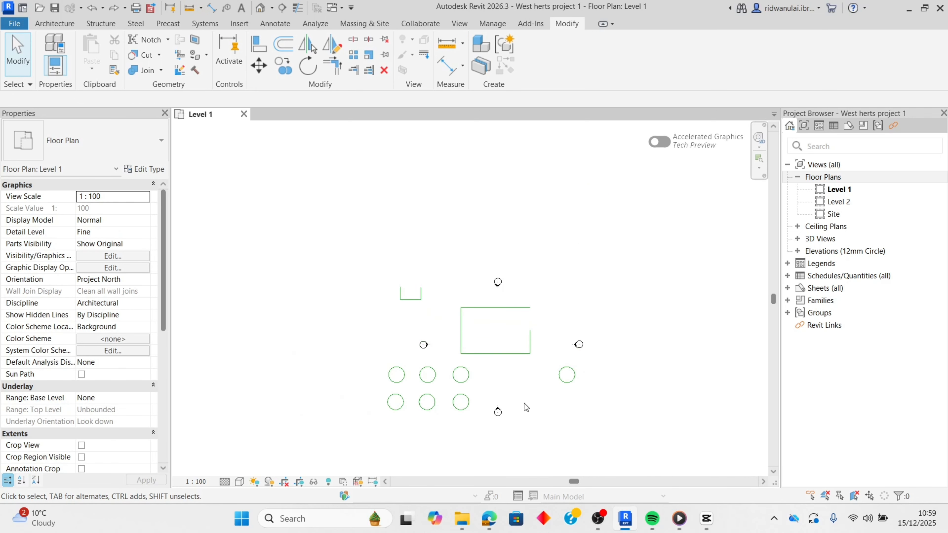
middle_drag(526, 406, 484, 337)
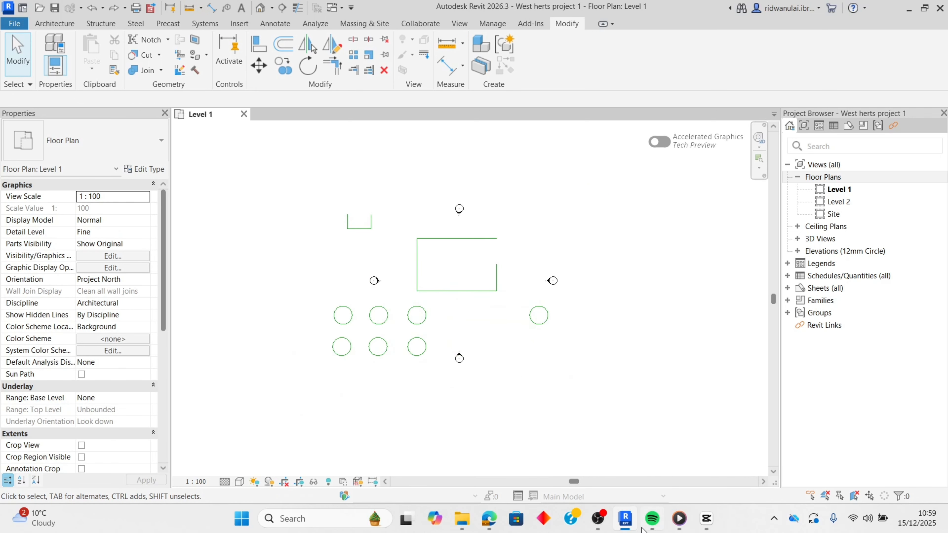